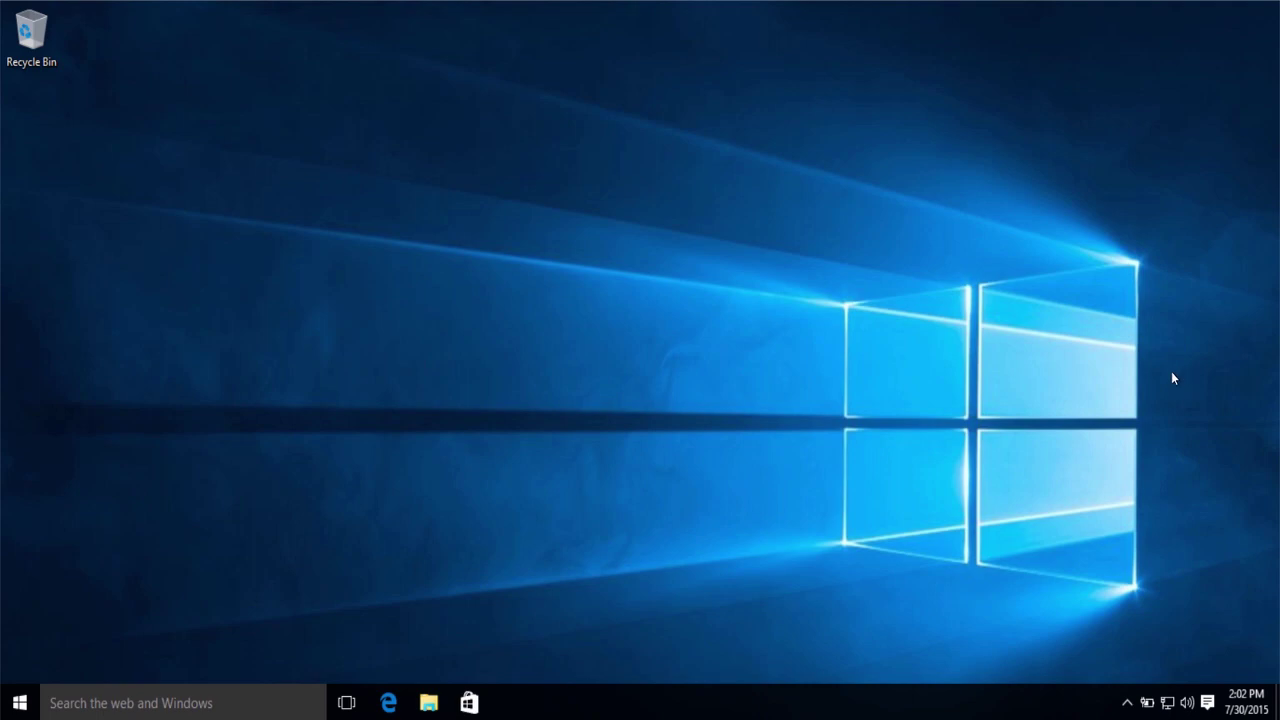
Step: Examine the window and menu animations by resizing a File Explorer window and showing the desktop context menu
{"action": "left_click", "coordinate": [428, 703]}
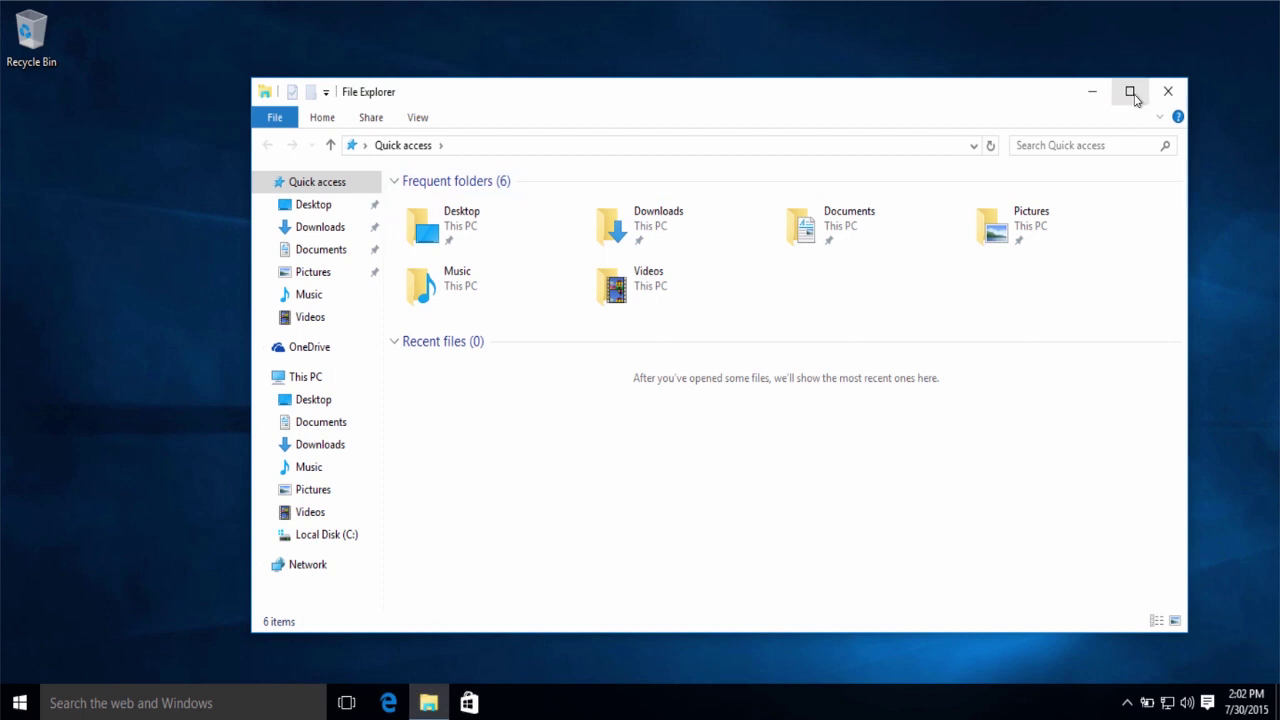
{"action": "left_click", "coordinate": [1100, 95]}
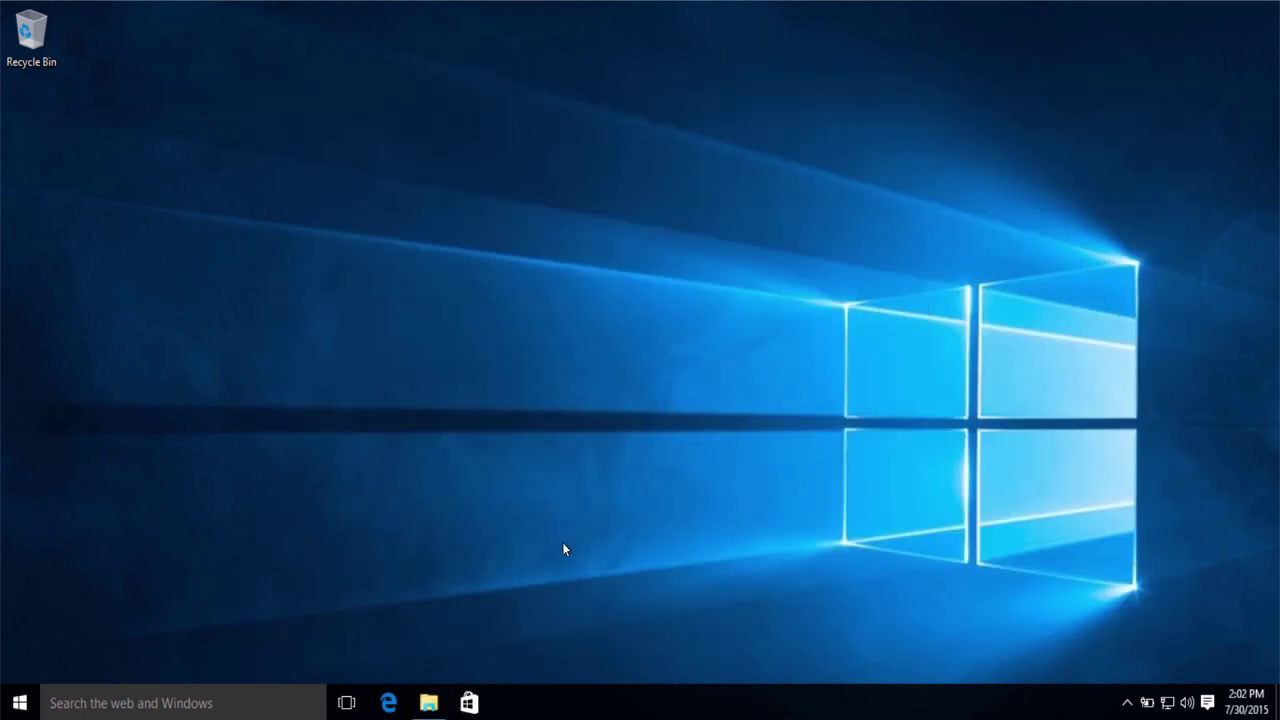
{"action": "left_click", "coordinate": [430, 703]}
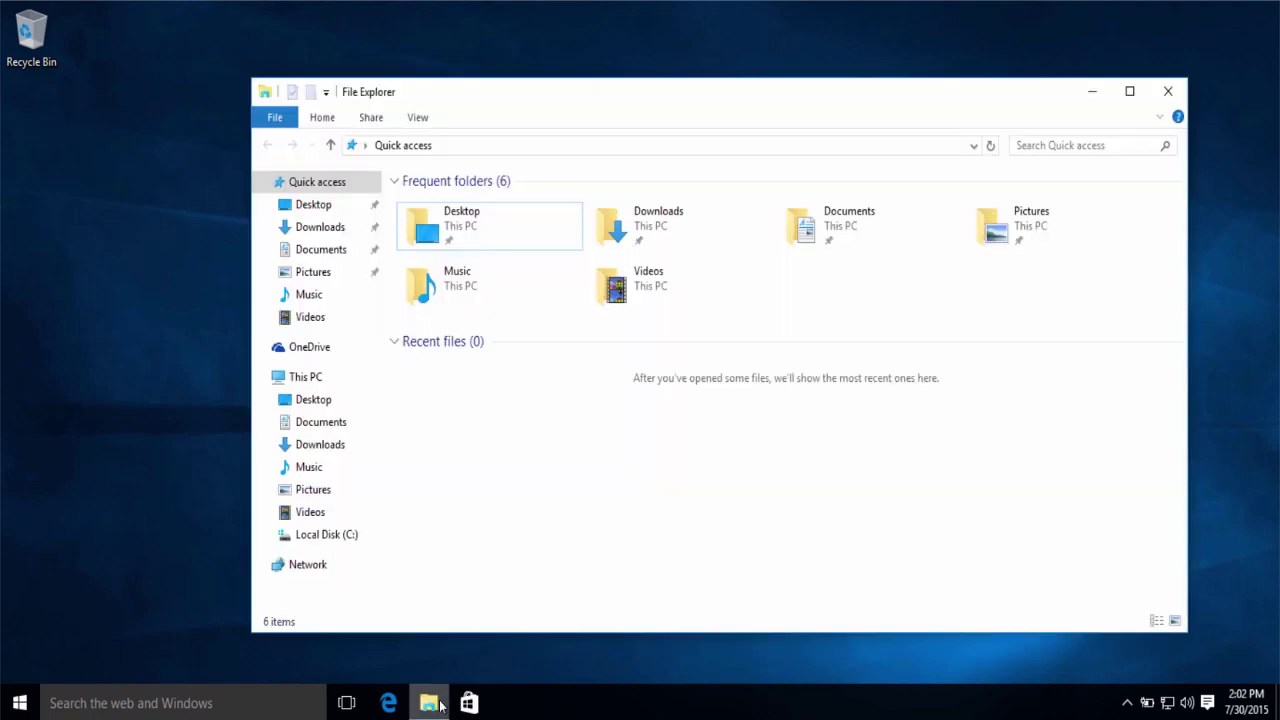
{"action": "left_click", "coordinate": [1131, 91]}
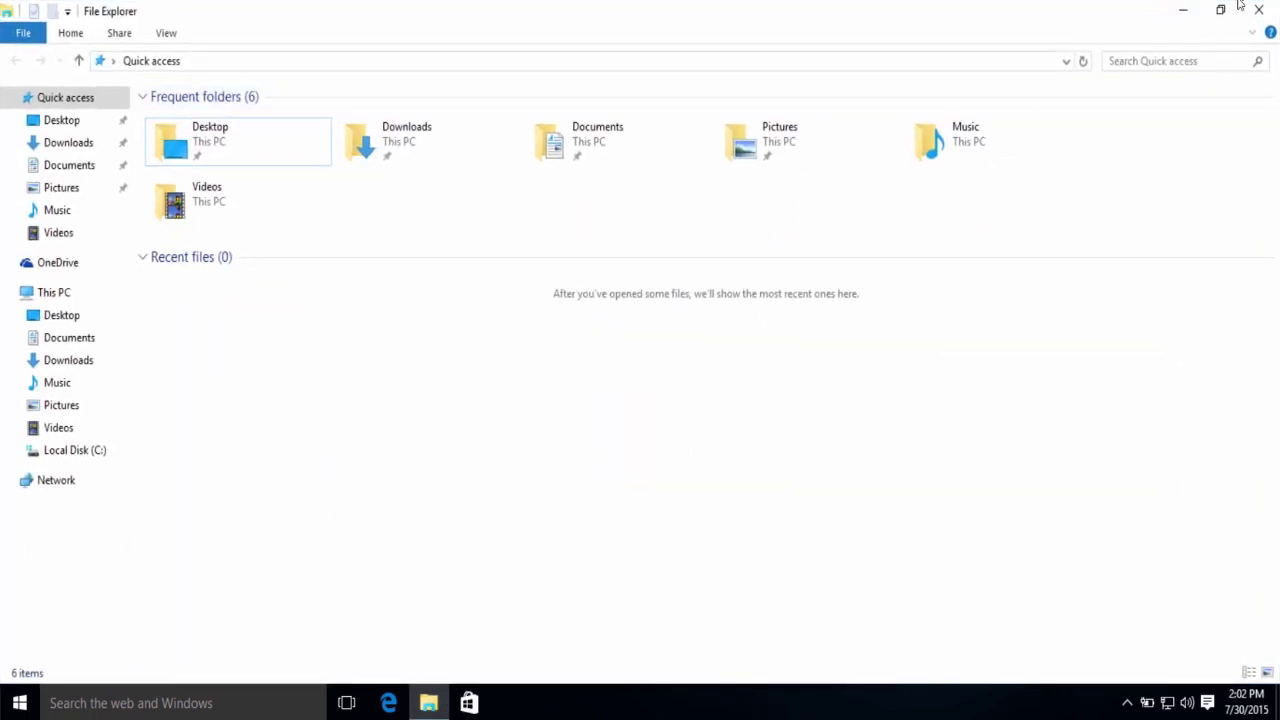
{"action": "double_click", "coordinate": [977, 2]}
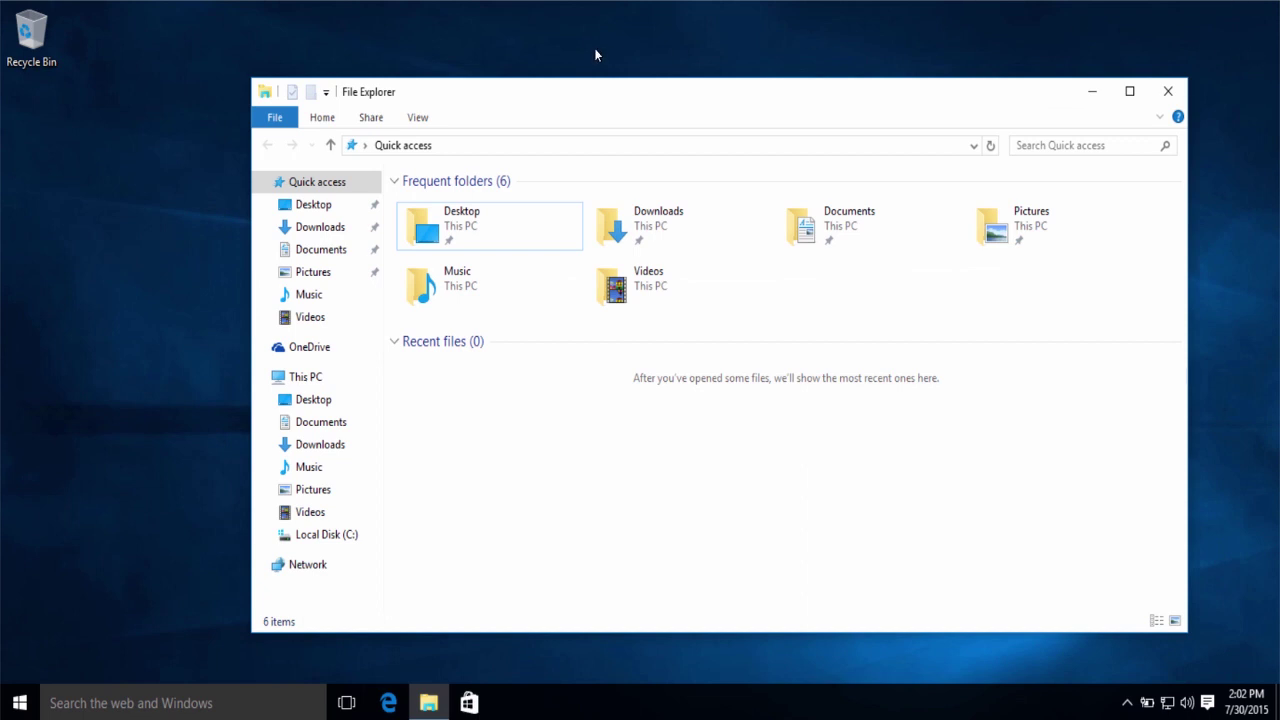
{"action": "left_click", "coordinate": [1167, 91]}
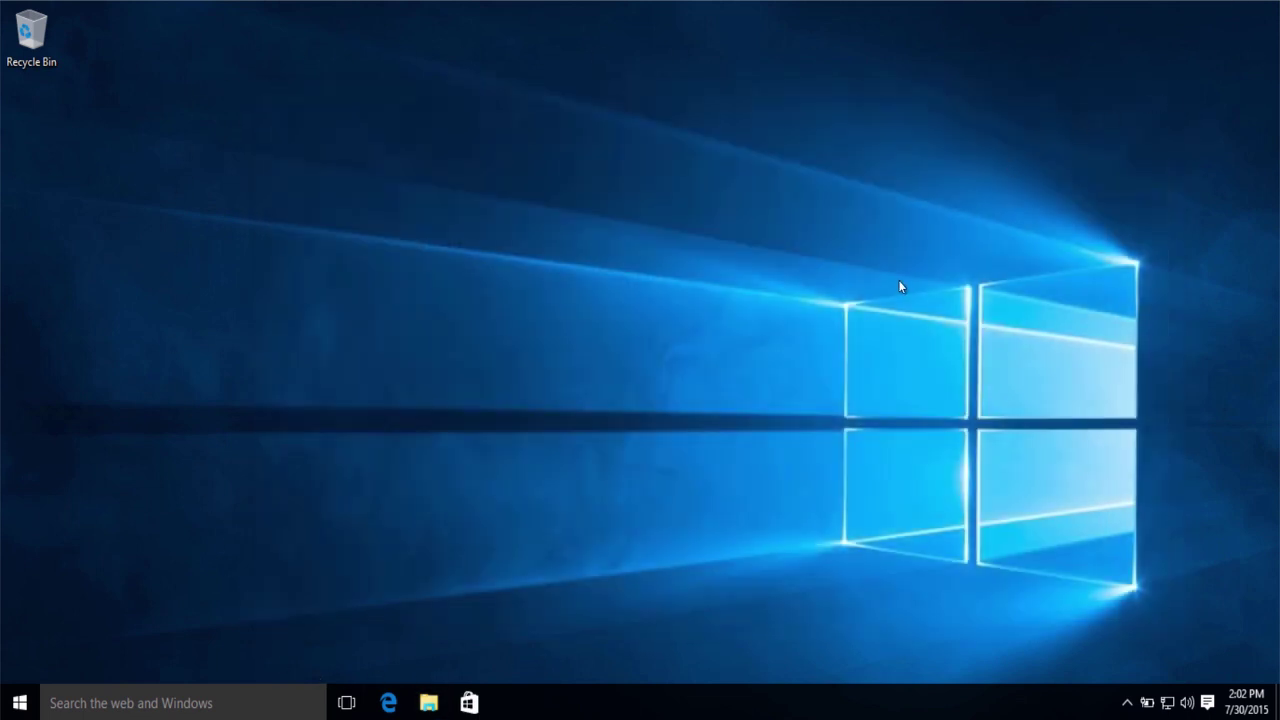
{"action": "right_click", "coordinate": [413, 405]}
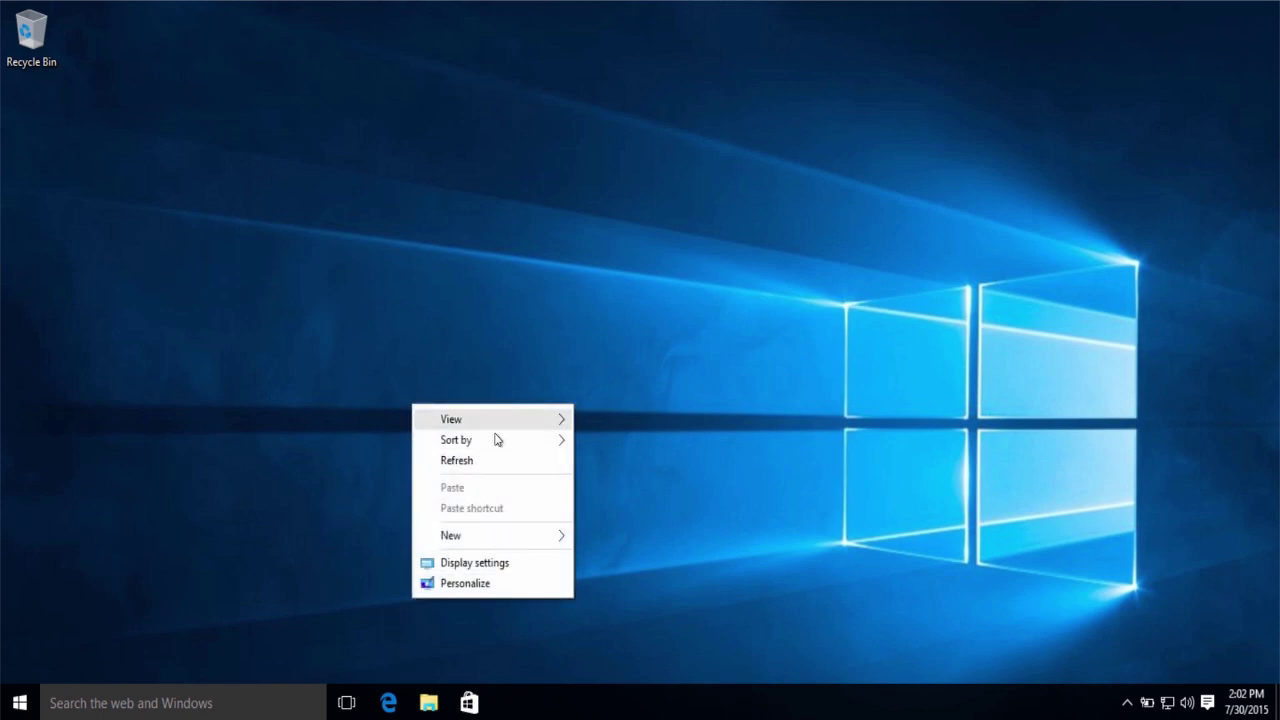
{"action": "left_click", "coordinate": [592, 325]}
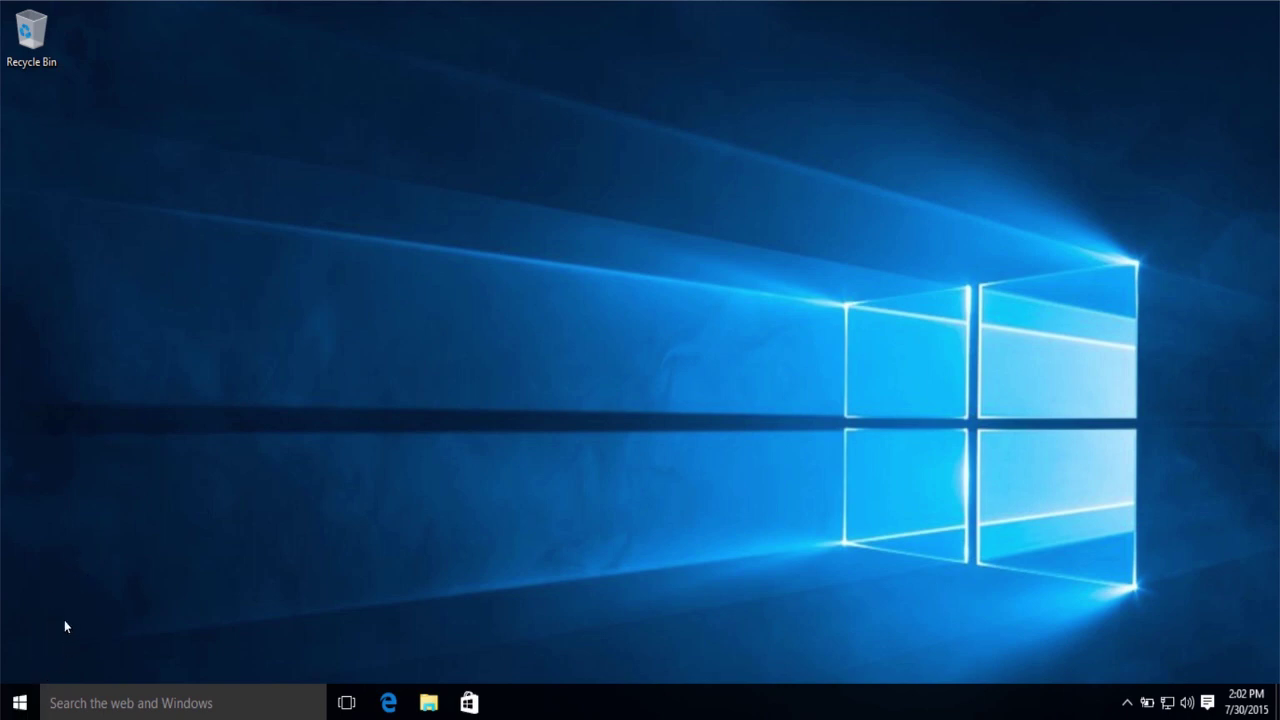
Step: Open the Performance Options with the visual effects settings from the advanced system settings
{"action": "right_click", "coordinate": [22, 705]}
{"action": "left_click", "coordinate": [102, 404]}
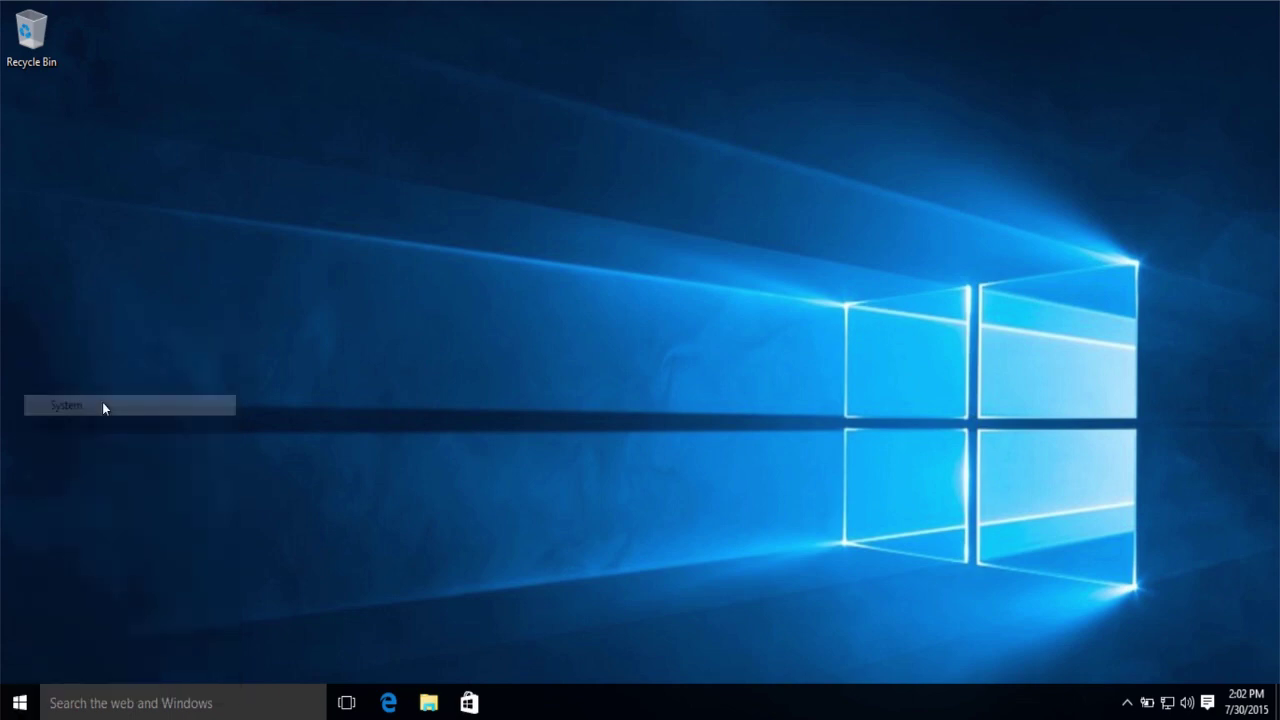
{"action": "left_click", "coordinate": [290, 242]}
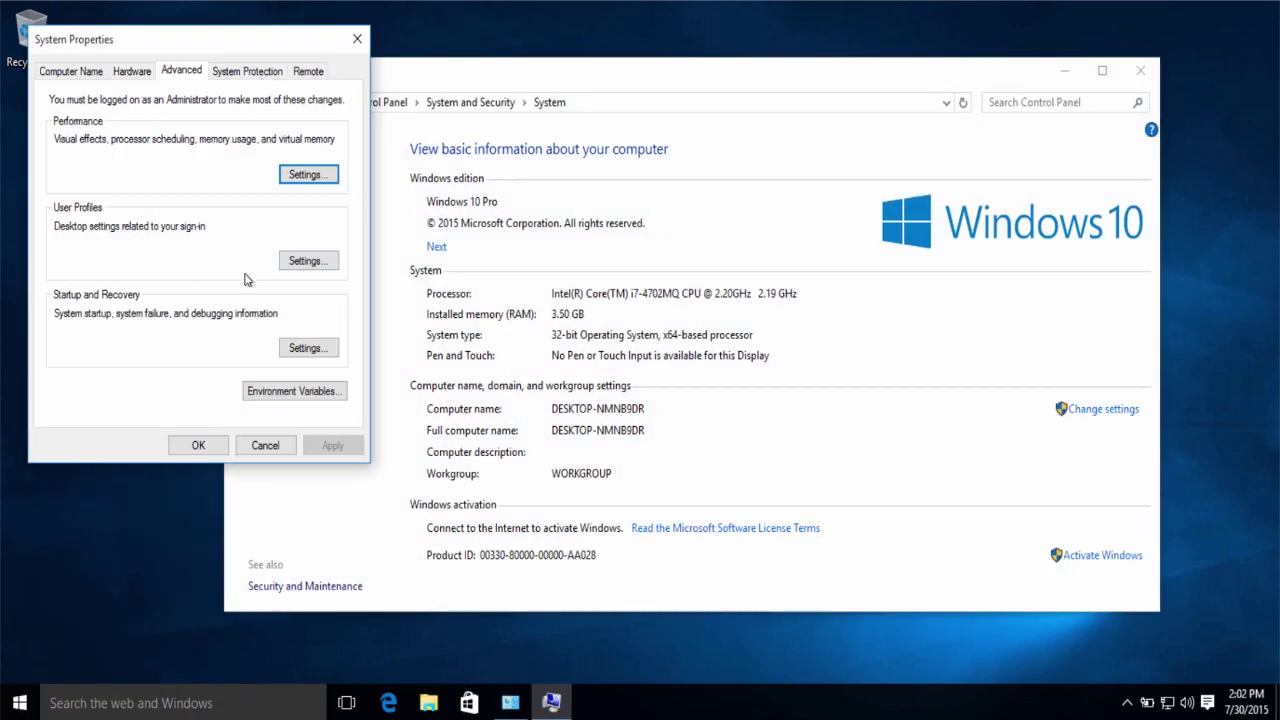
{"action": "left_click", "coordinate": [309, 178]}
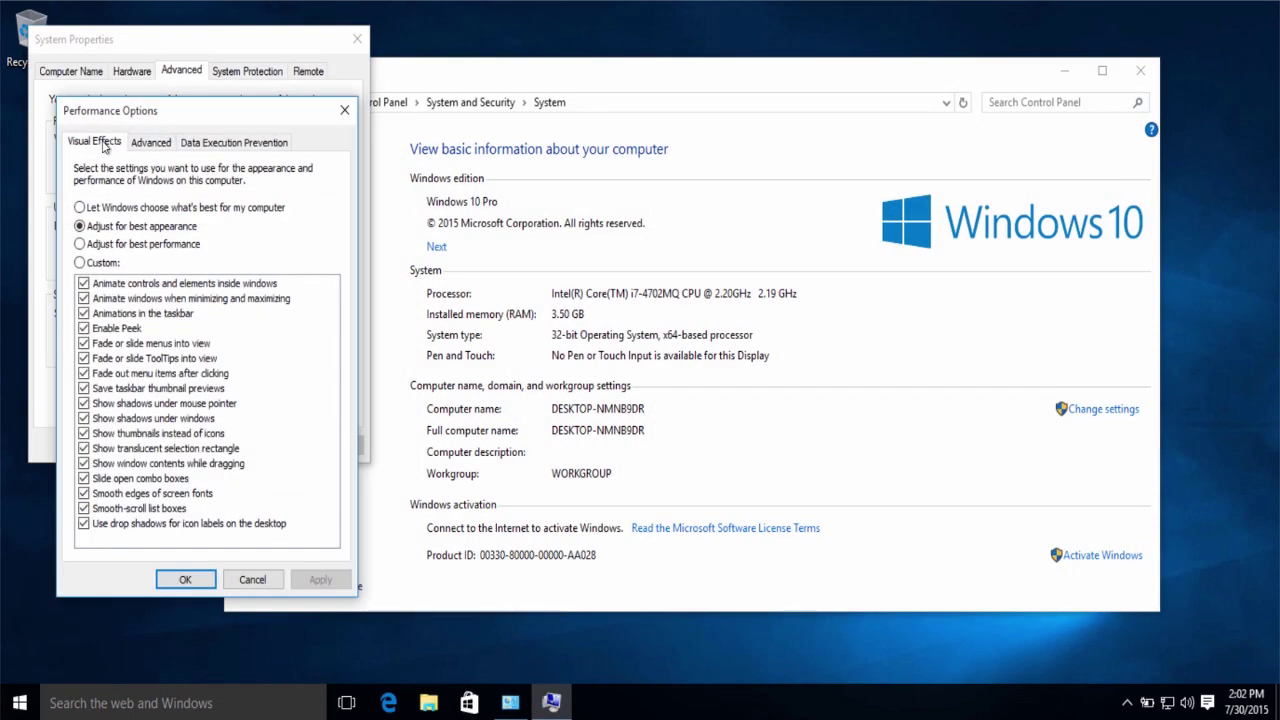
Step: Move the Performance Options dialog beside System Properties and minimize the System window behind them
{"action": "left_click_drag", "start_coordinate": [165, 110], "coordinate": [600, 110]}
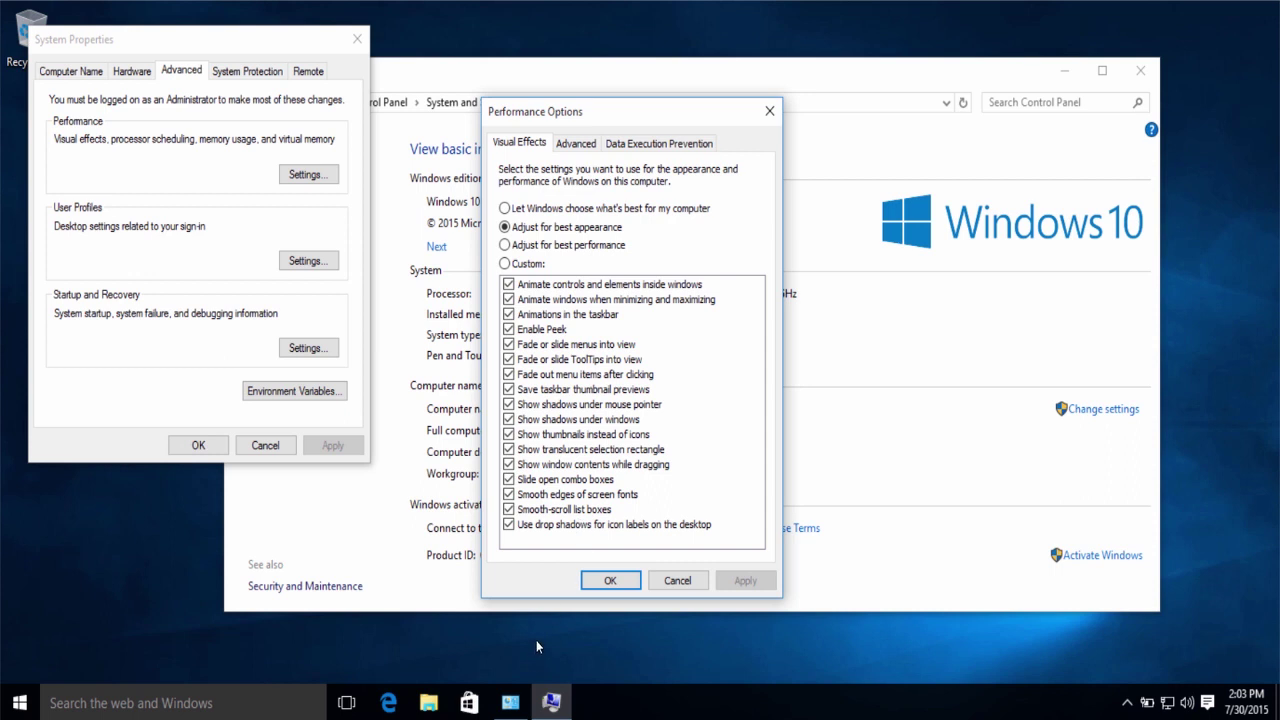
{"action": "mouse_move", "coordinate": [515, 703]}
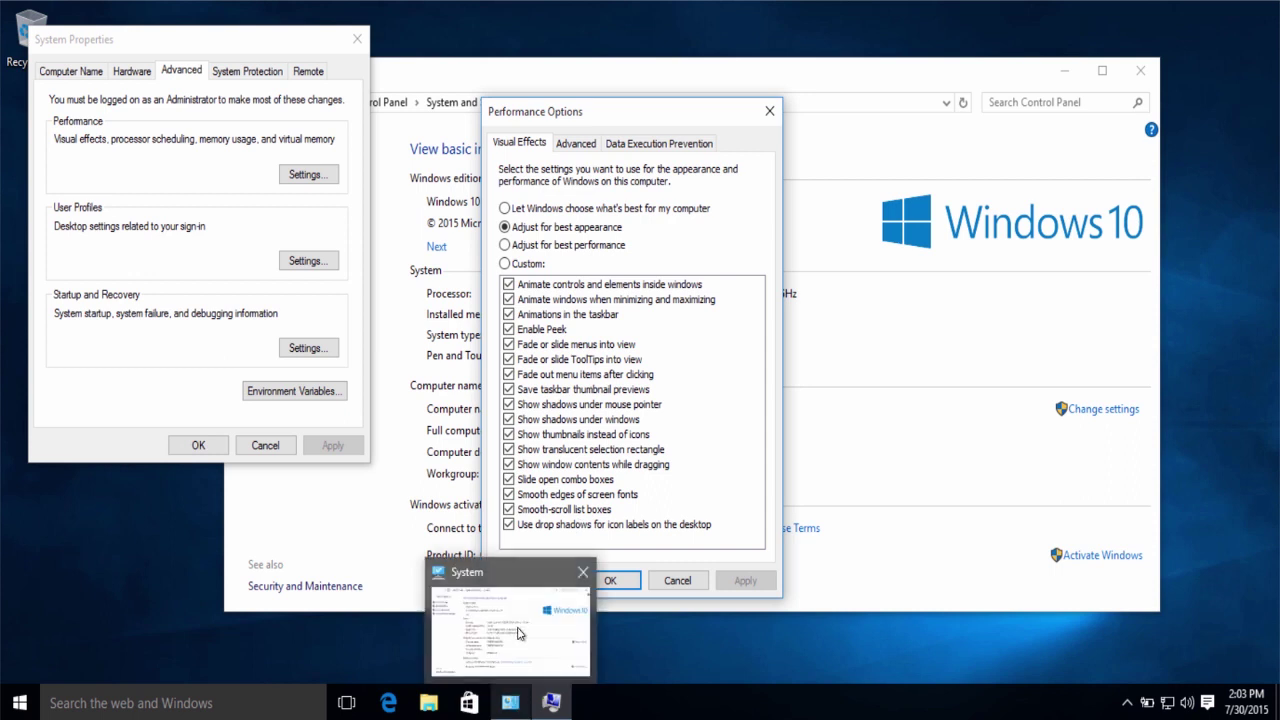
{"action": "mouse_move", "coordinate": [523, 637]}
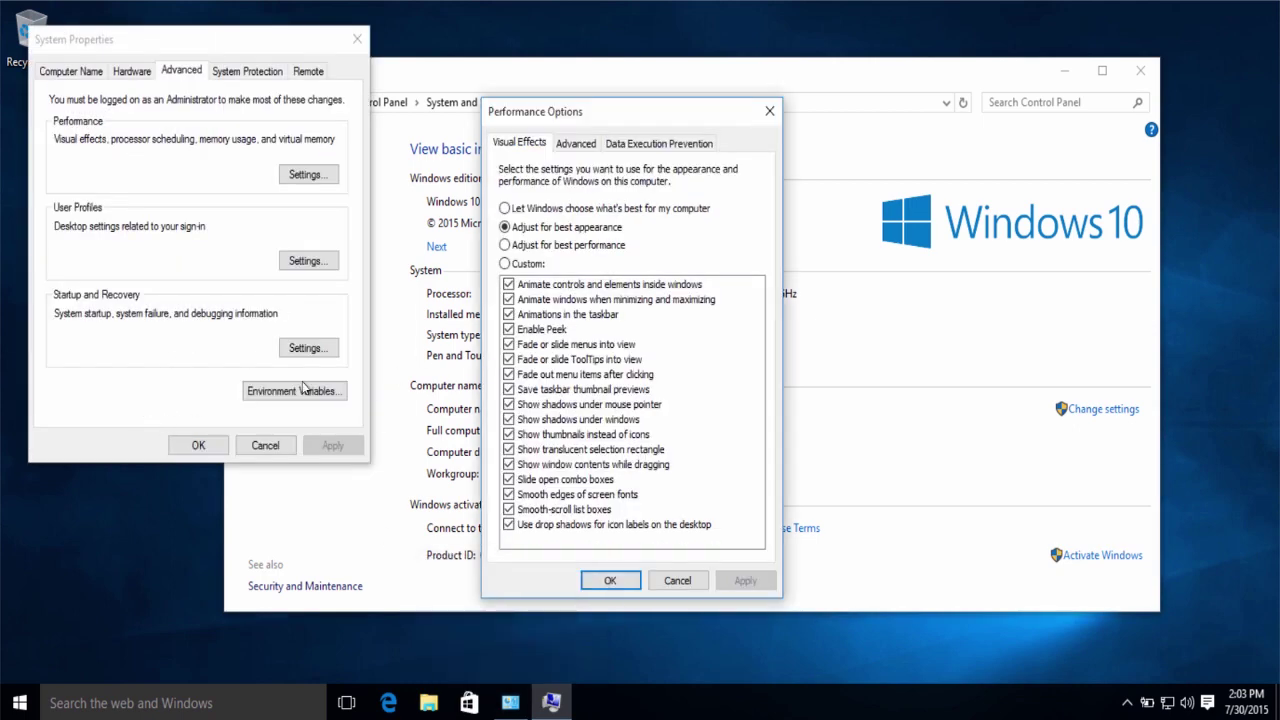
{"action": "key", "text": "alt+Tab"}
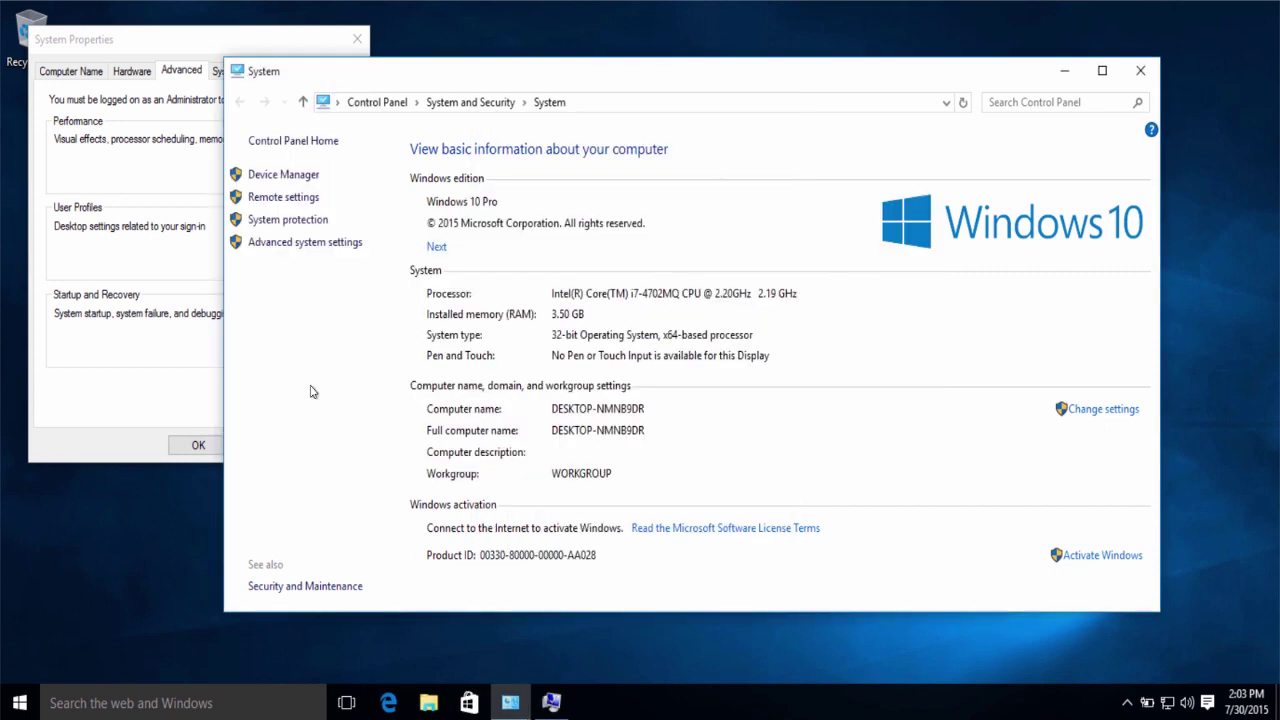
{"action": "left_click", "coordinate": [1064, 71]}
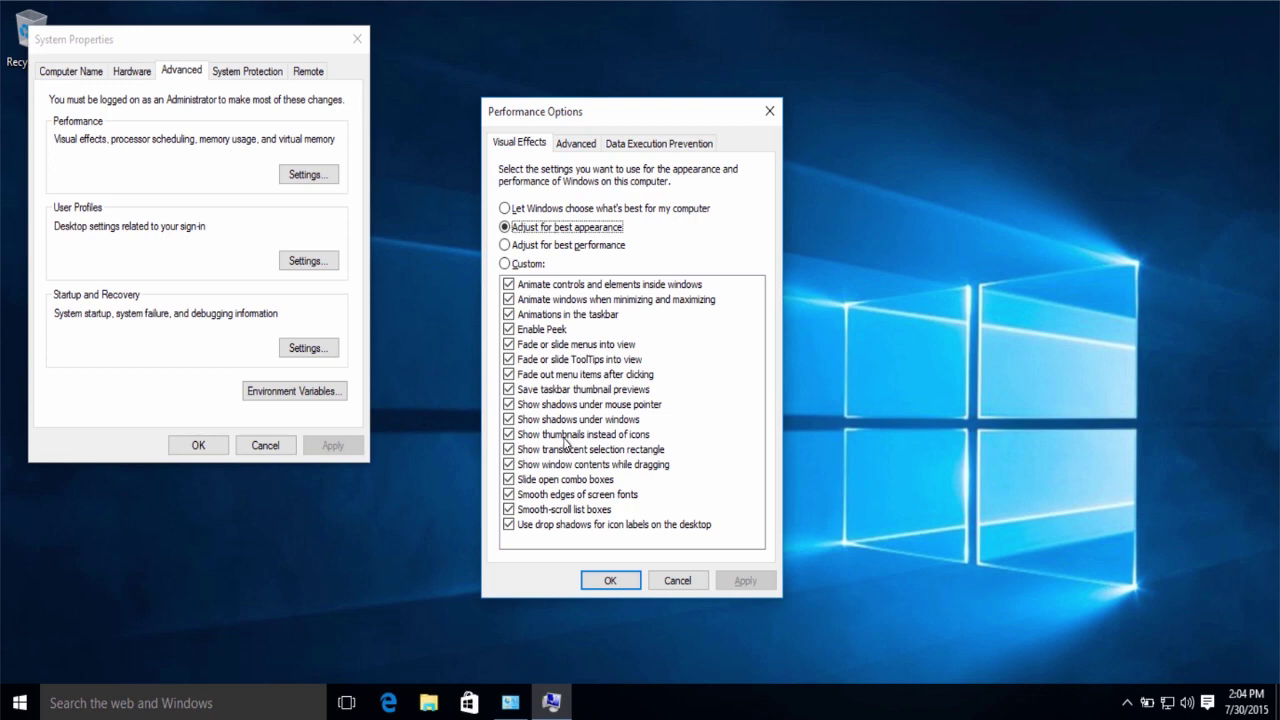
Step: Adjust visual effects for best performance, keeping only icon-label drop shadows, smooth-scroll list boxes, smooth font edges, window contents while dragging and Enable Peek
{"action": "left_click", "coordinate": [548, 247]}
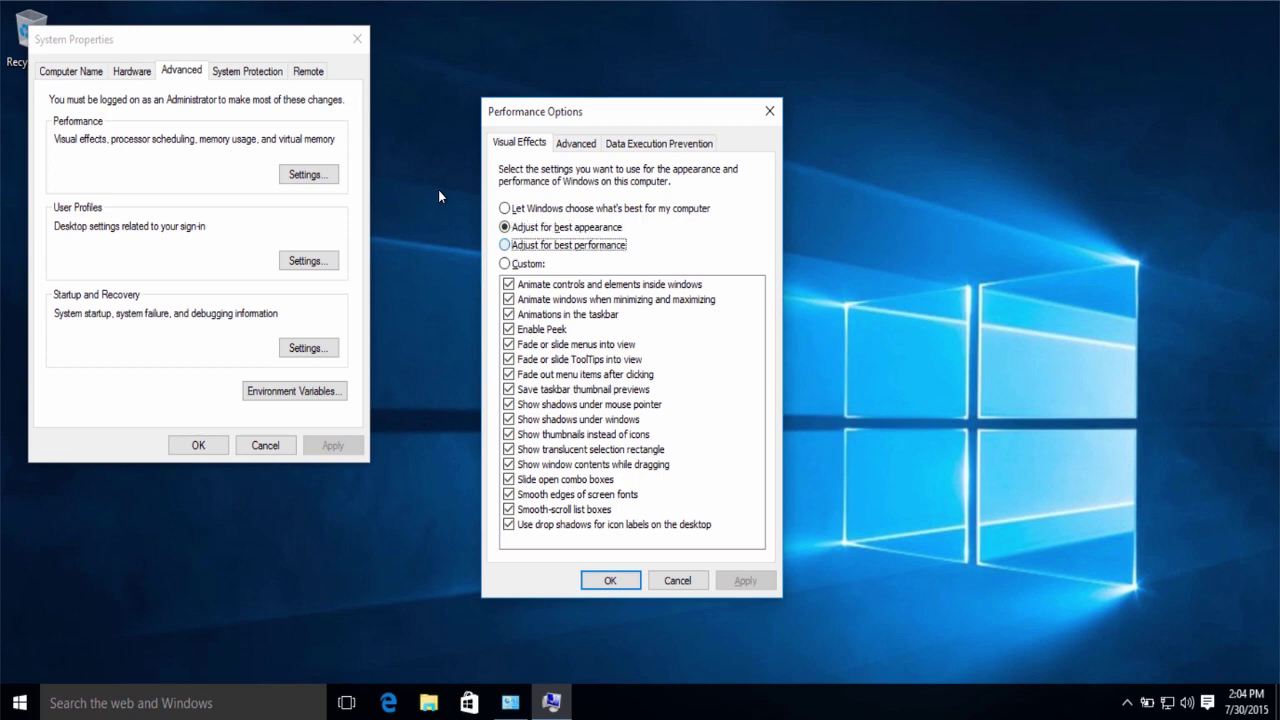
{"action": "left_click", "coordinate": [509, 525]}
{"action": "left_click", "coordinate": [509, 510]}
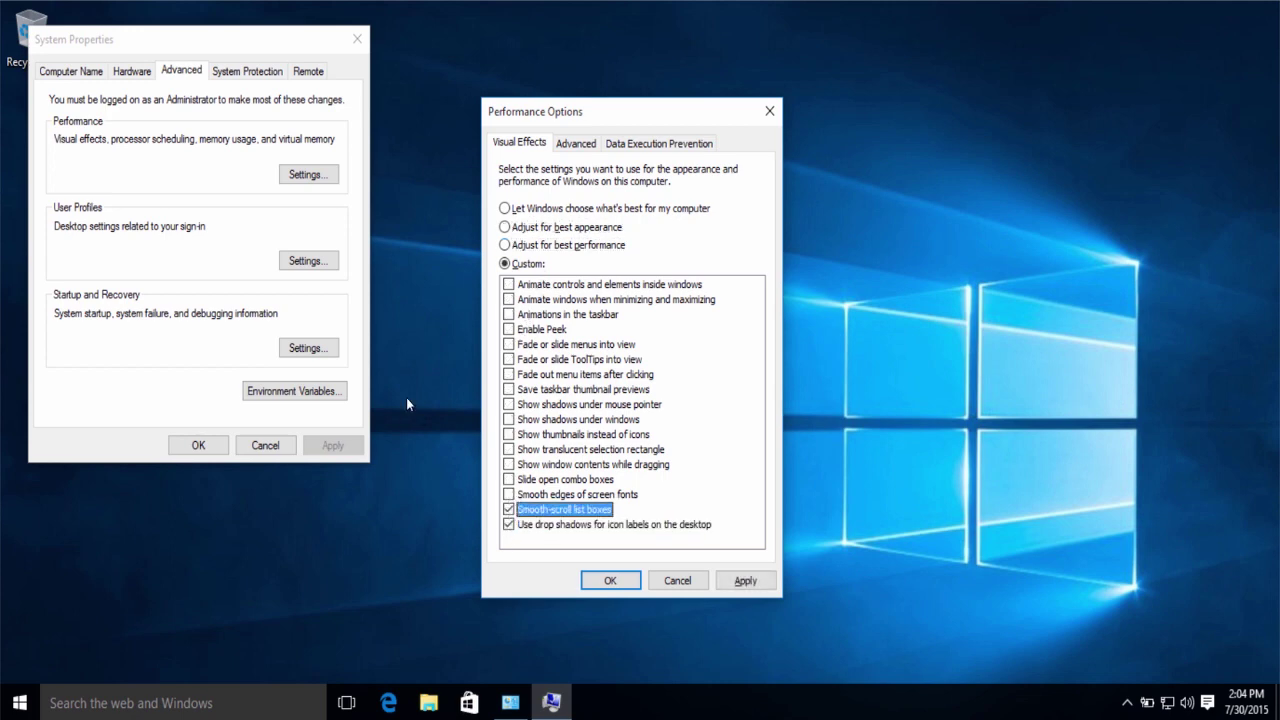
{"action": "left_click", "coordinate": [509, 495]}
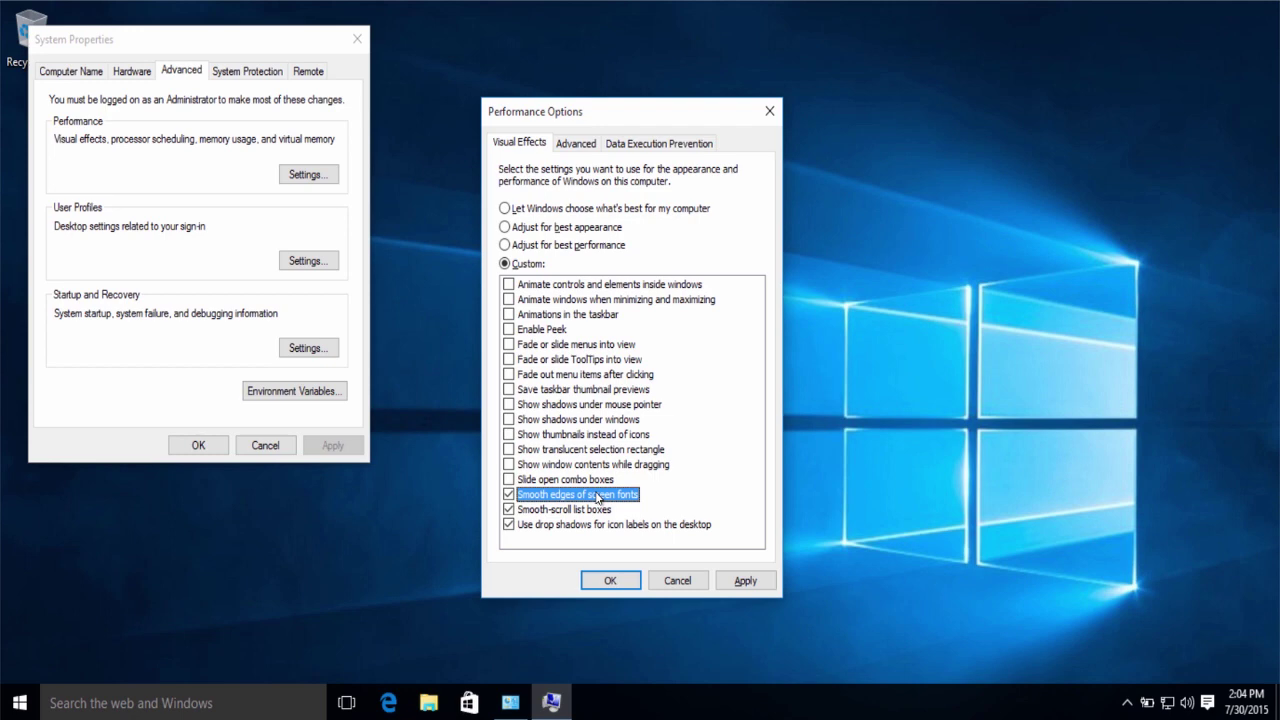
{"action": "left_click", "coordinate": [521, 467]}
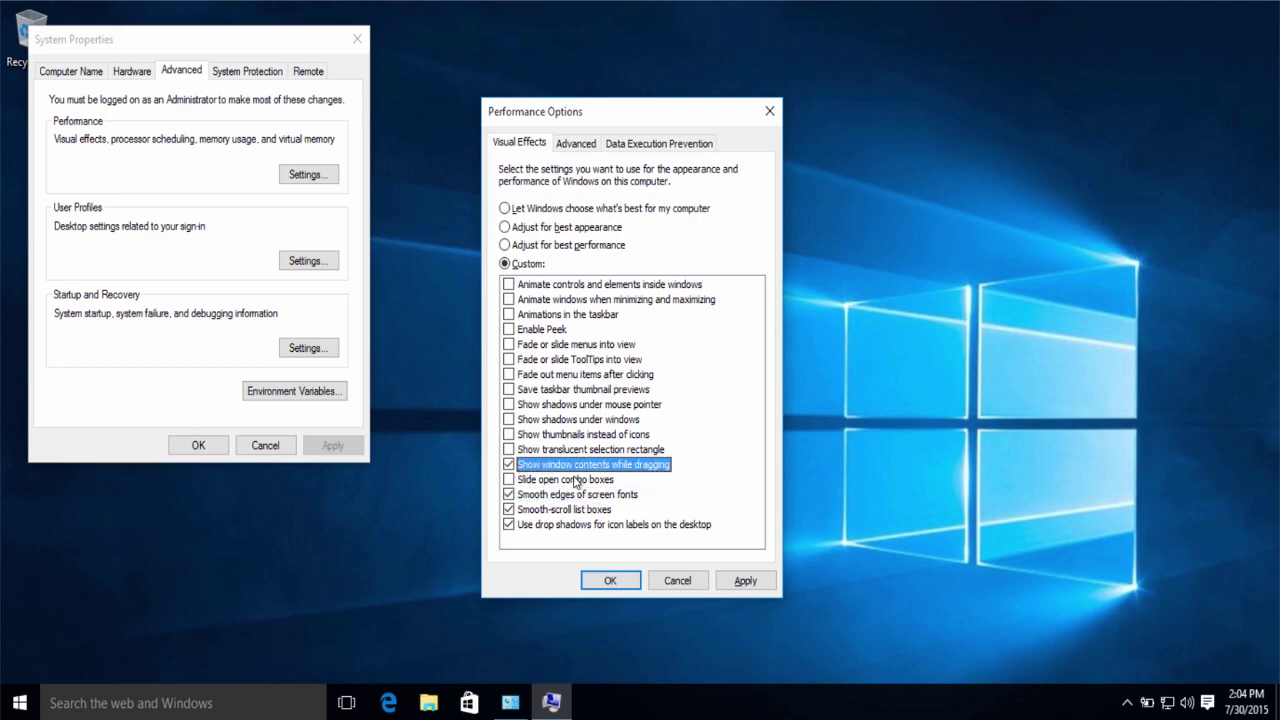
{"action": "left_click", "coordinate": [535, 331]}
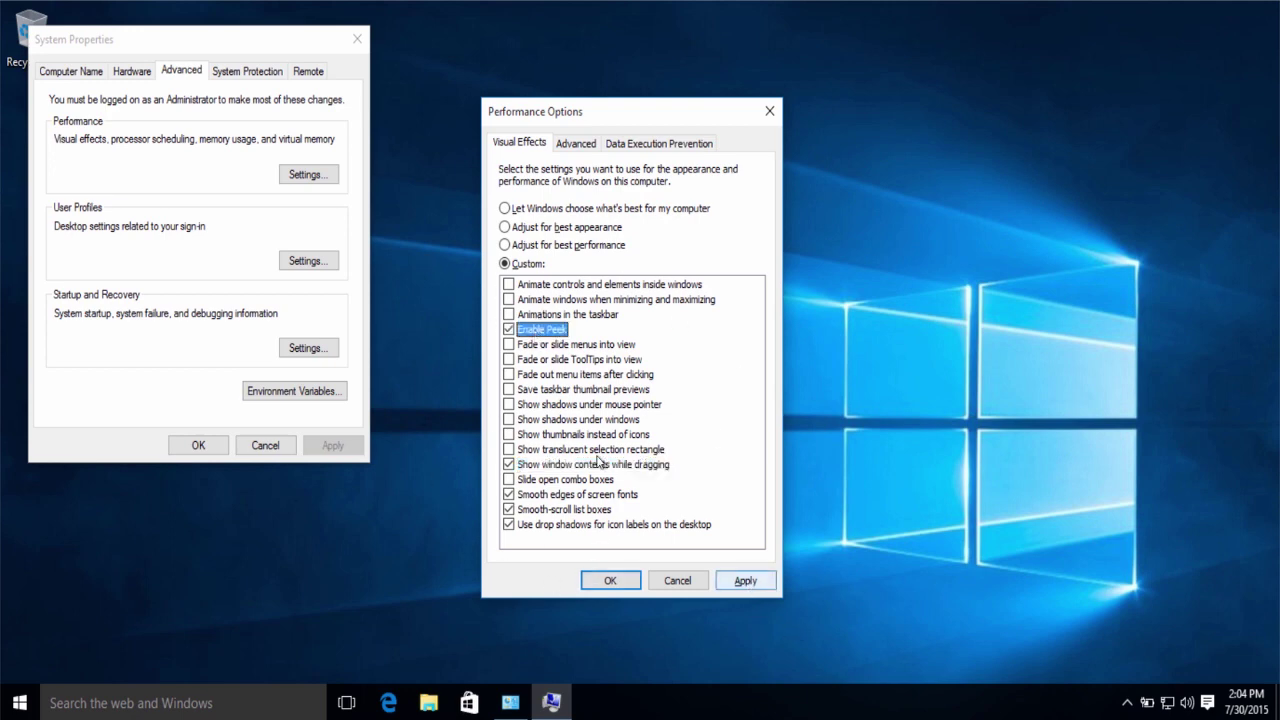
{"action": "left_click", "coordinate": [745, 580]}
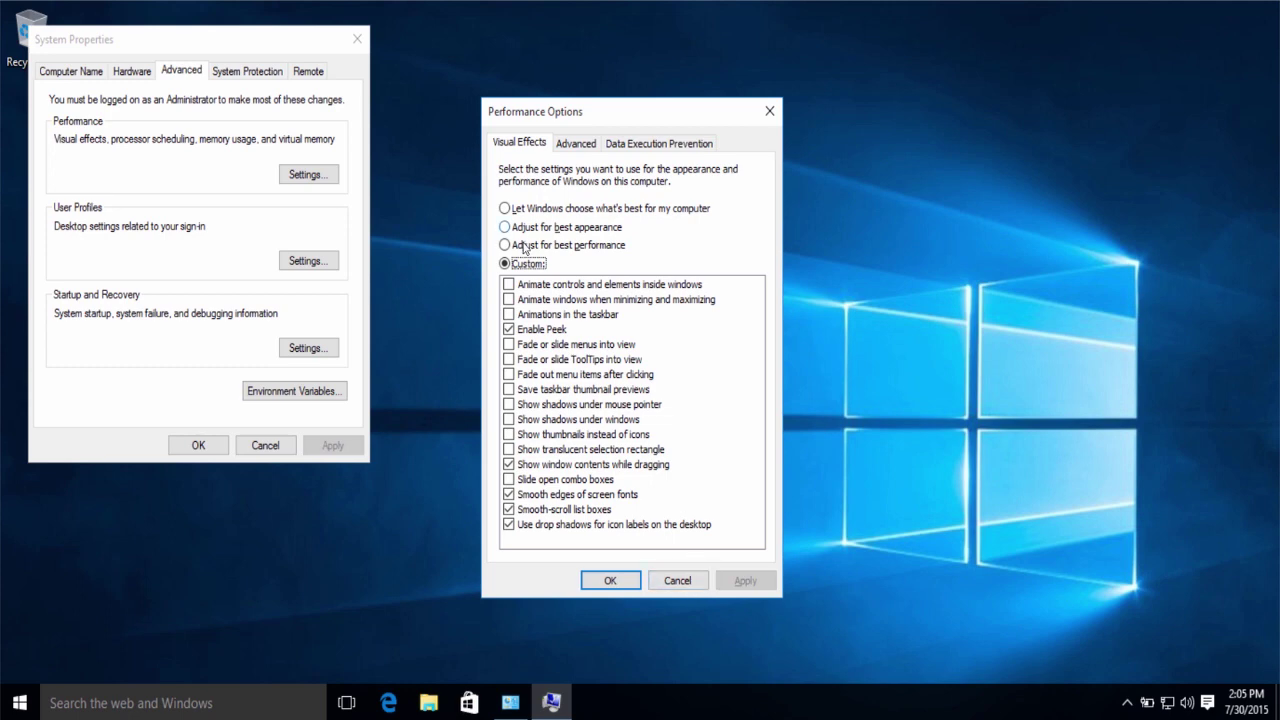
{"action": "left_click", "coordinate": [609, 580]}
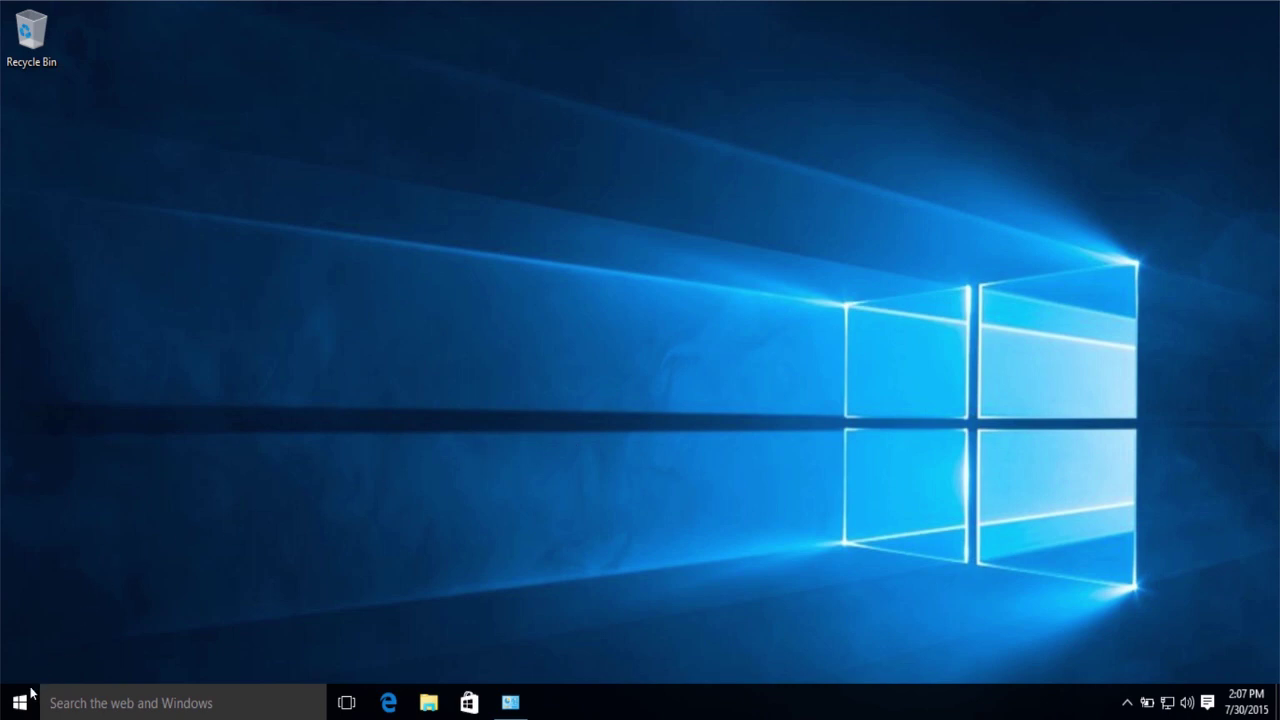
Step: Search Windows for "services" and open the Services desktop app
{"action": "left_click", "coordinate": [87, 704]}
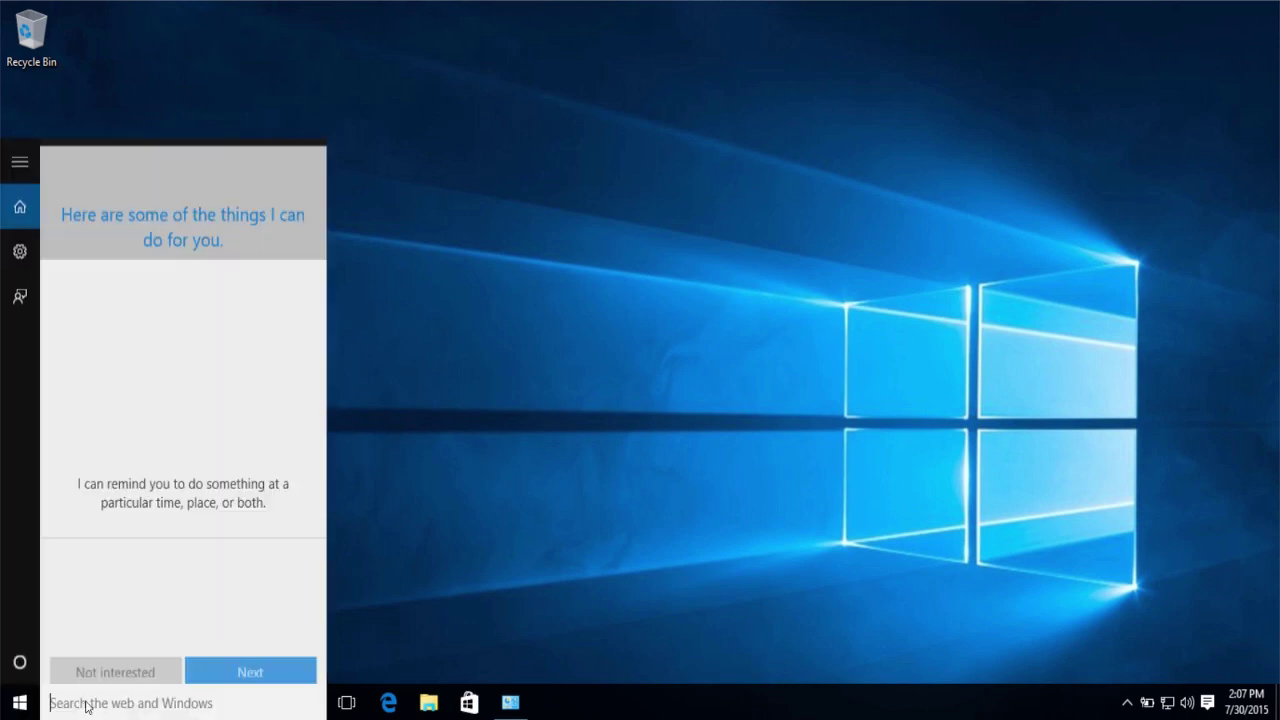
{"action": "type", "text": "services"}
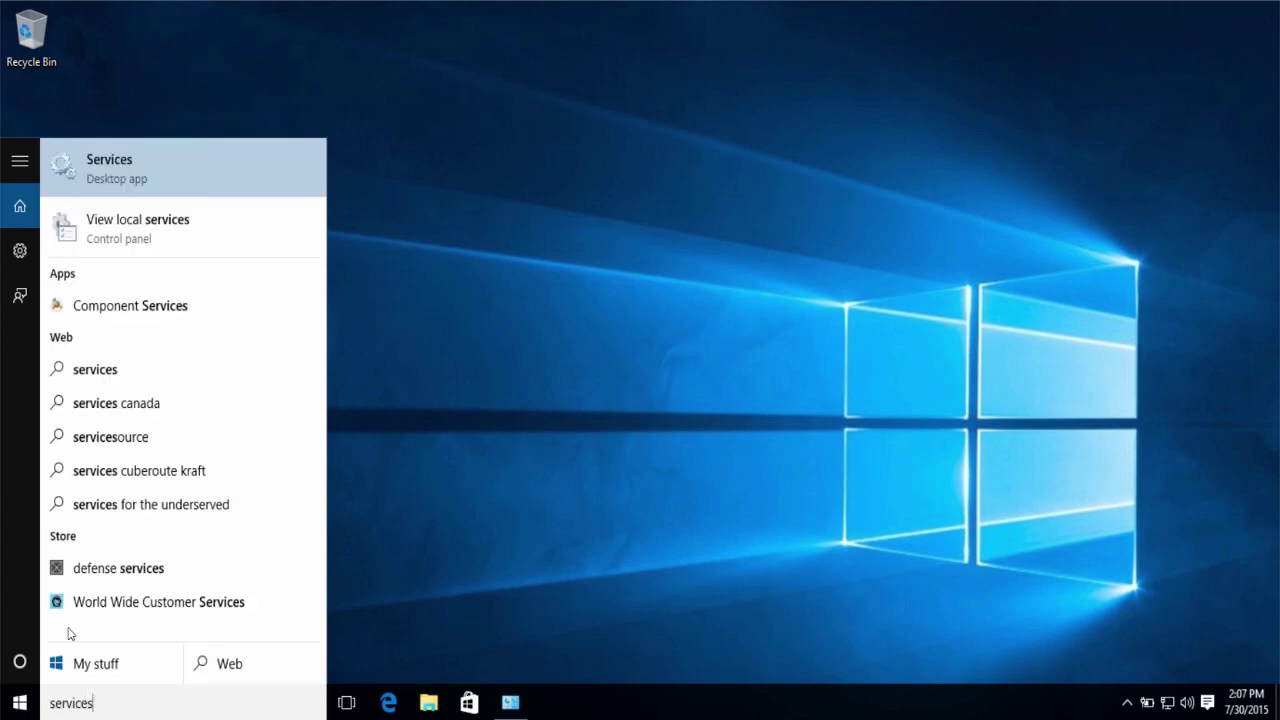
{"action": "left_click", "coordinate": [158, 170]}
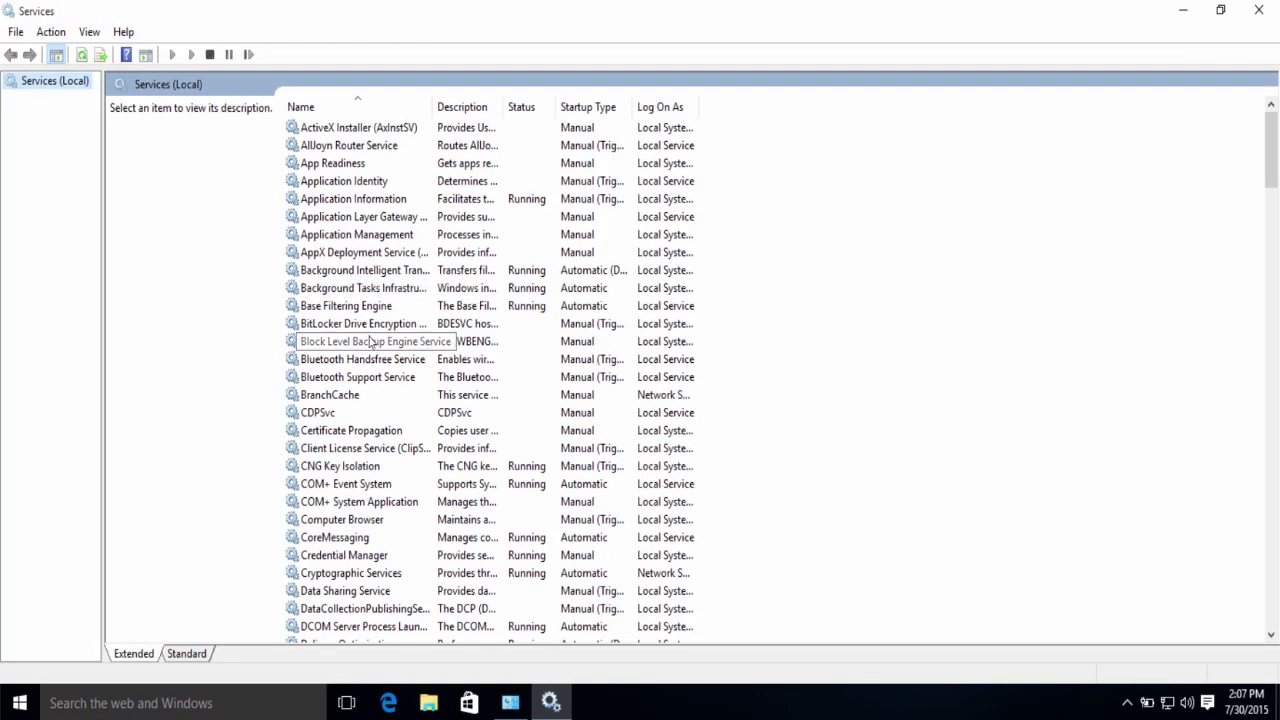
Step: Open the properties of the Distributed Link Tracking Client service and read its description
{"action": "left_click", "coordinate": [370, 343]}
{"action": "scroll", "coordinate": [370, 343], "scroll_direction": "down", "scroll_amount": 3}
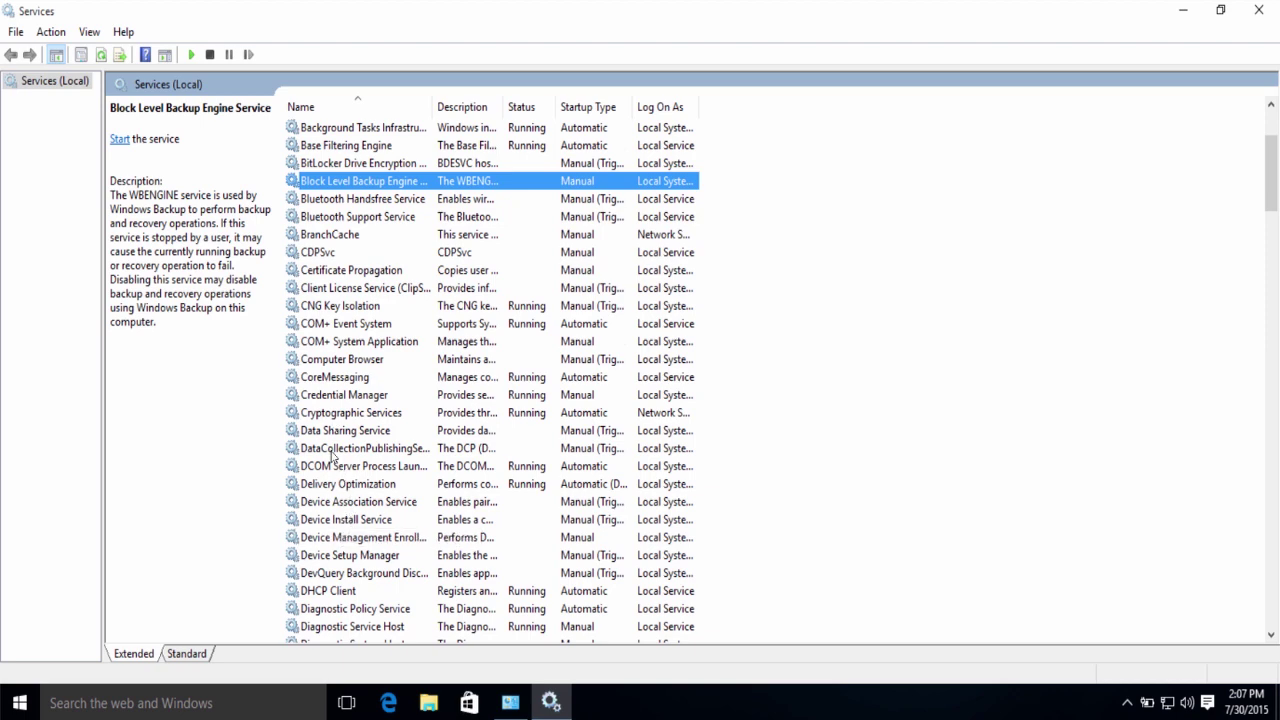
{"action": "scroll", "coordinate": [350, 600], "scroll_direction": "down", "scroll_amount": 4}
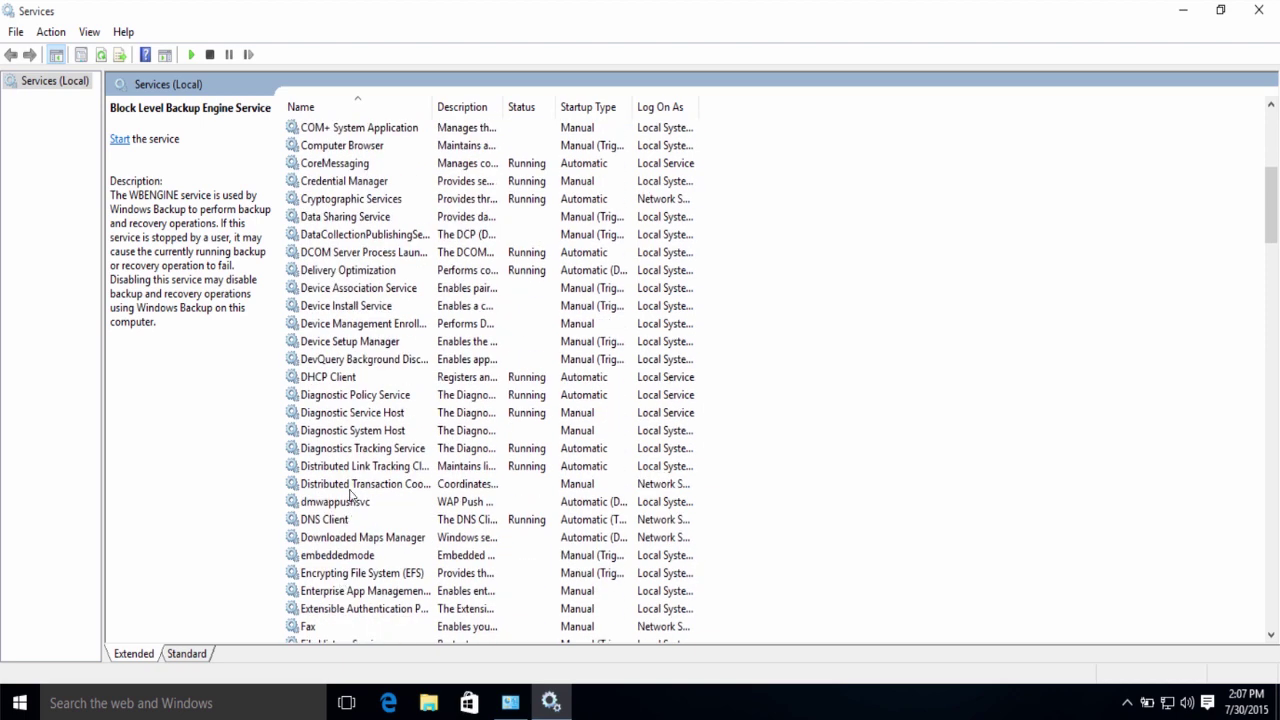
{"action": "left_click", "coordinate": [355, 470]}
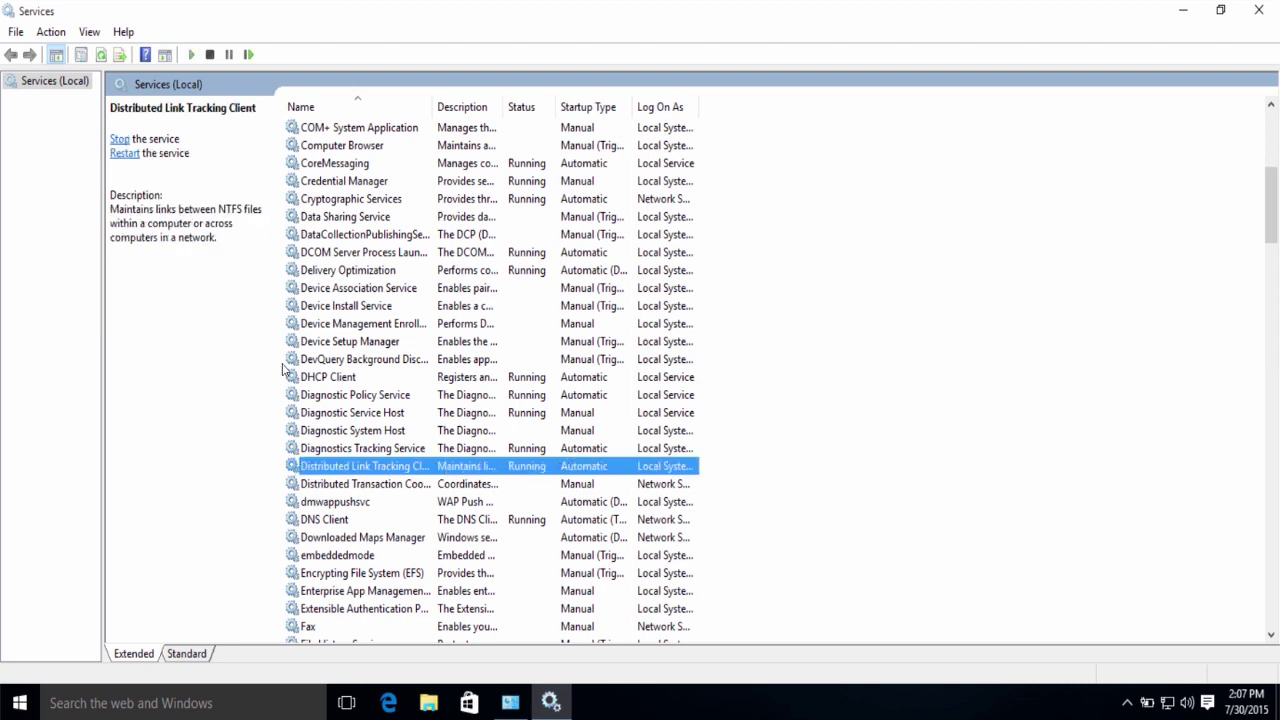
{"action": "double_click", "coordinate": [362, 470]}
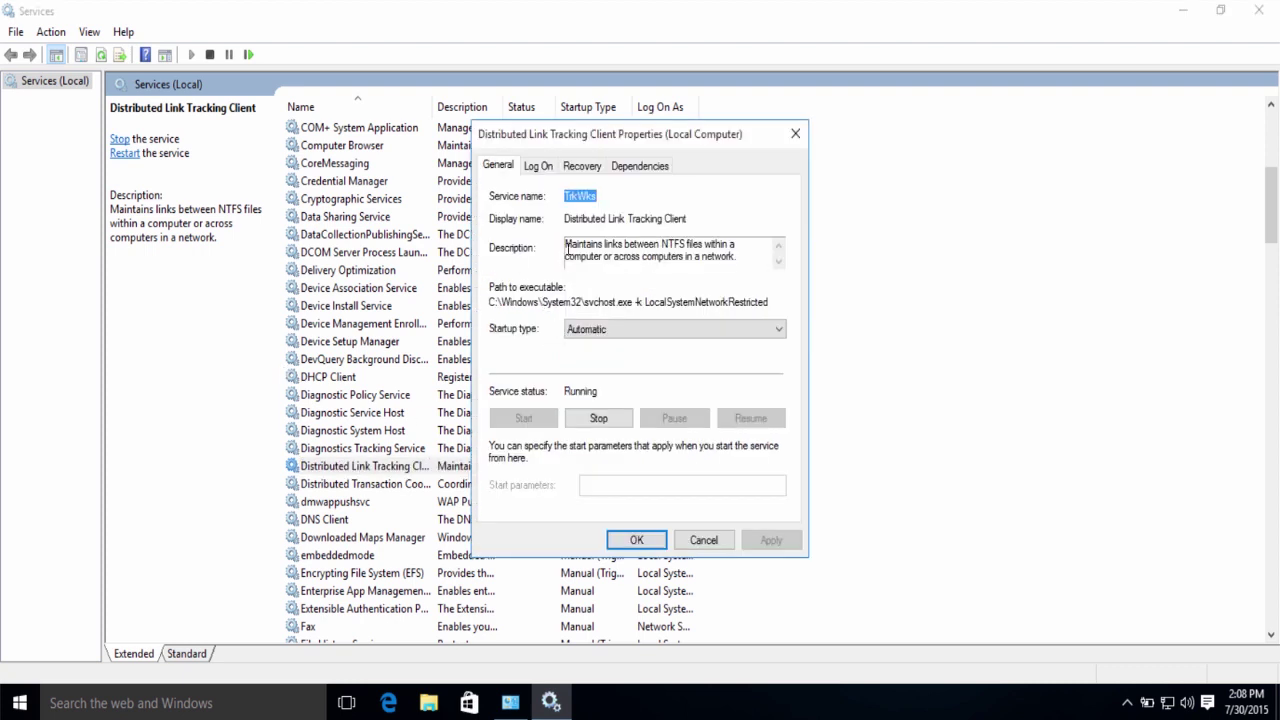
{"action": "left_click_drag", "start_coordinate": [564, 244], "coordinate": [636, 257]}
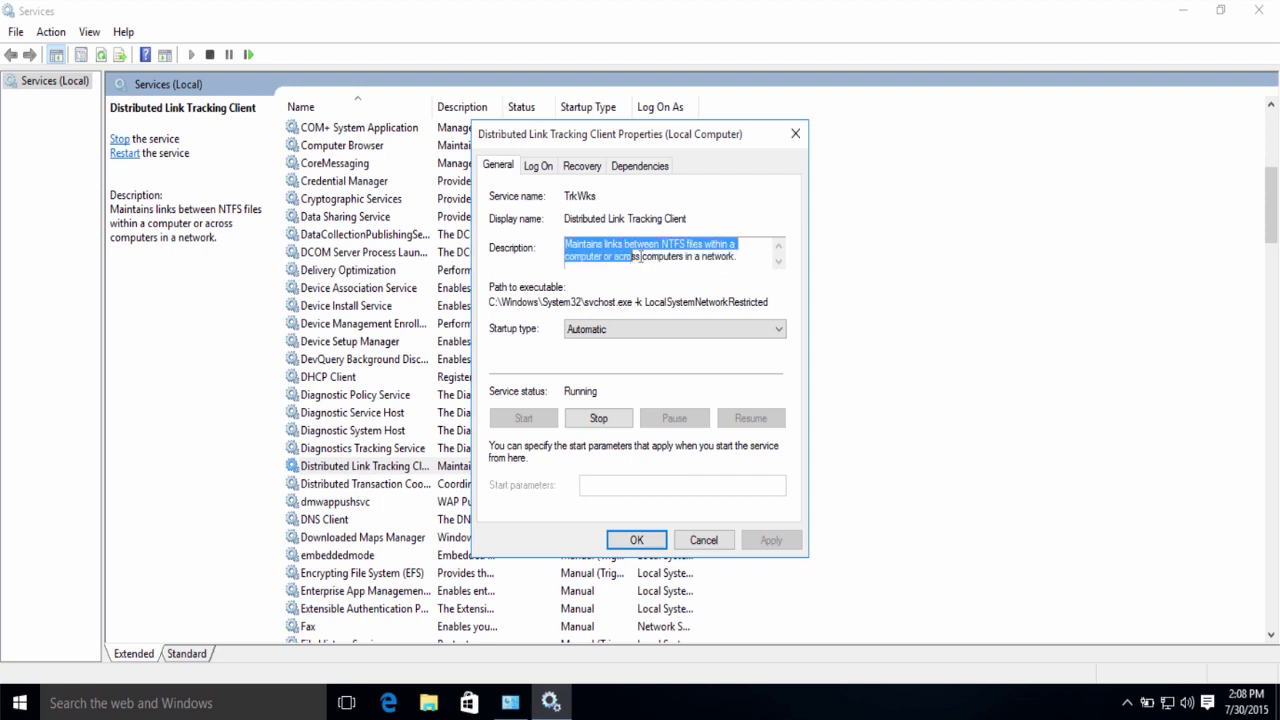
{"action": "left_click", "coordinate": [741, 261]}
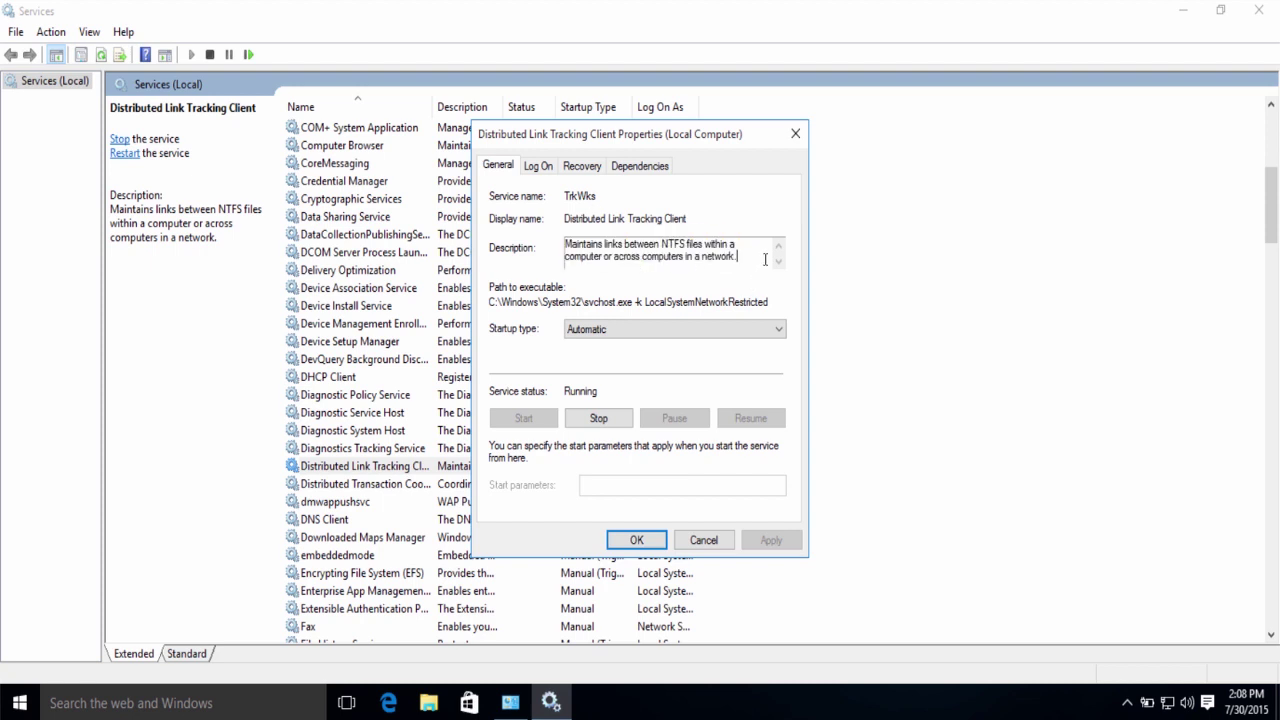
Step: Set the startup type of the Distributed Link Tracking Client service to Disabled and save the change
{"action": "left_click", "coordinate": [718, 333]}
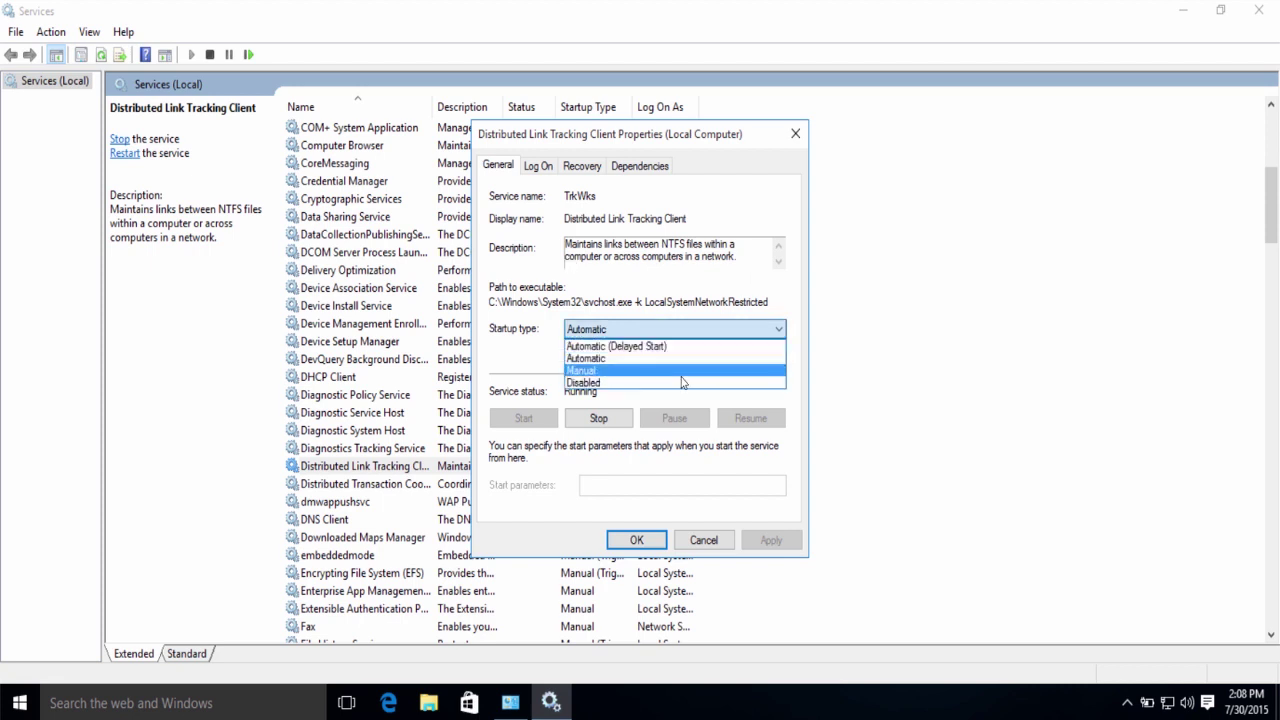
{"action": "left_click", "coordinate": [670, 383]}
{"action": "left_click", "coordinate": [770, 540]}
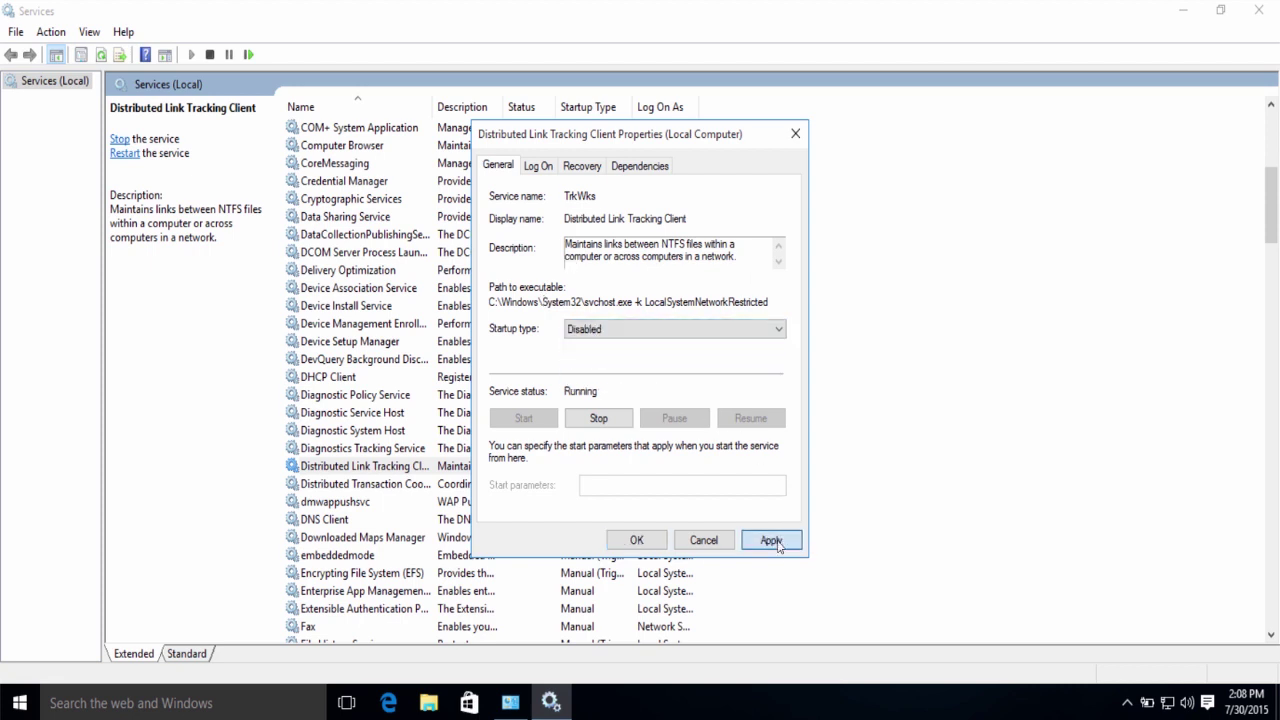
{"action": "left_click", "coordinate": [637, 541]}
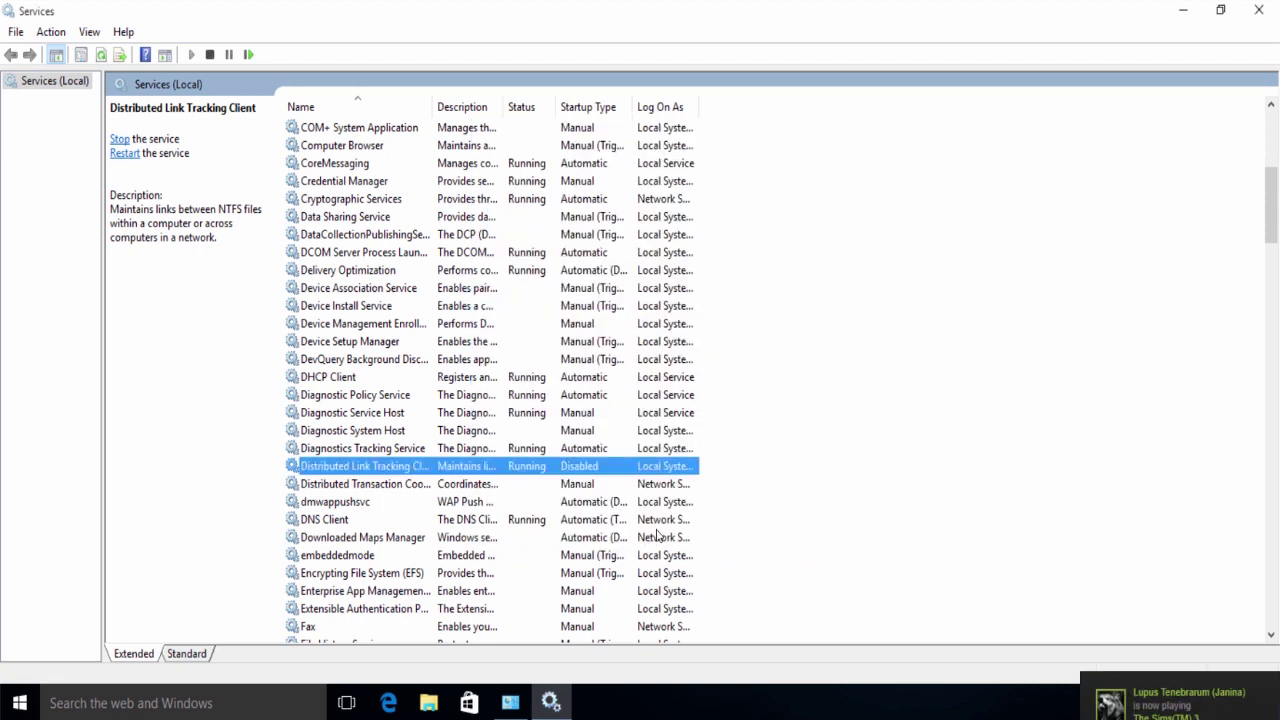
Step: Open the properties of the Geolocation Service and read through its description
{"action": "scroll", "coordinate": [640, 530], "scroll_direction": "down", "scroll_amount": 2}
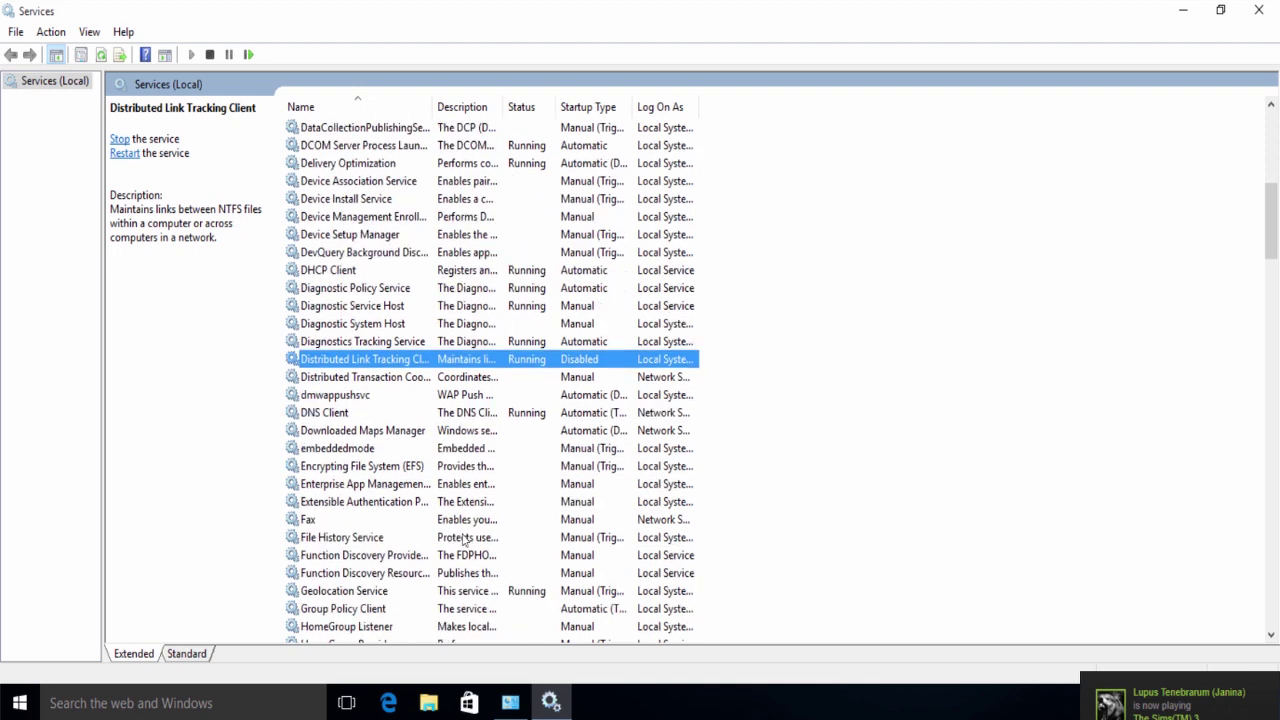
{"action": "scroll", "coordinate": [430, 545], "scroll_direction": "down", "scroll_amount": 2}
{"action": "left_click", "coordinate": [352, 488]}
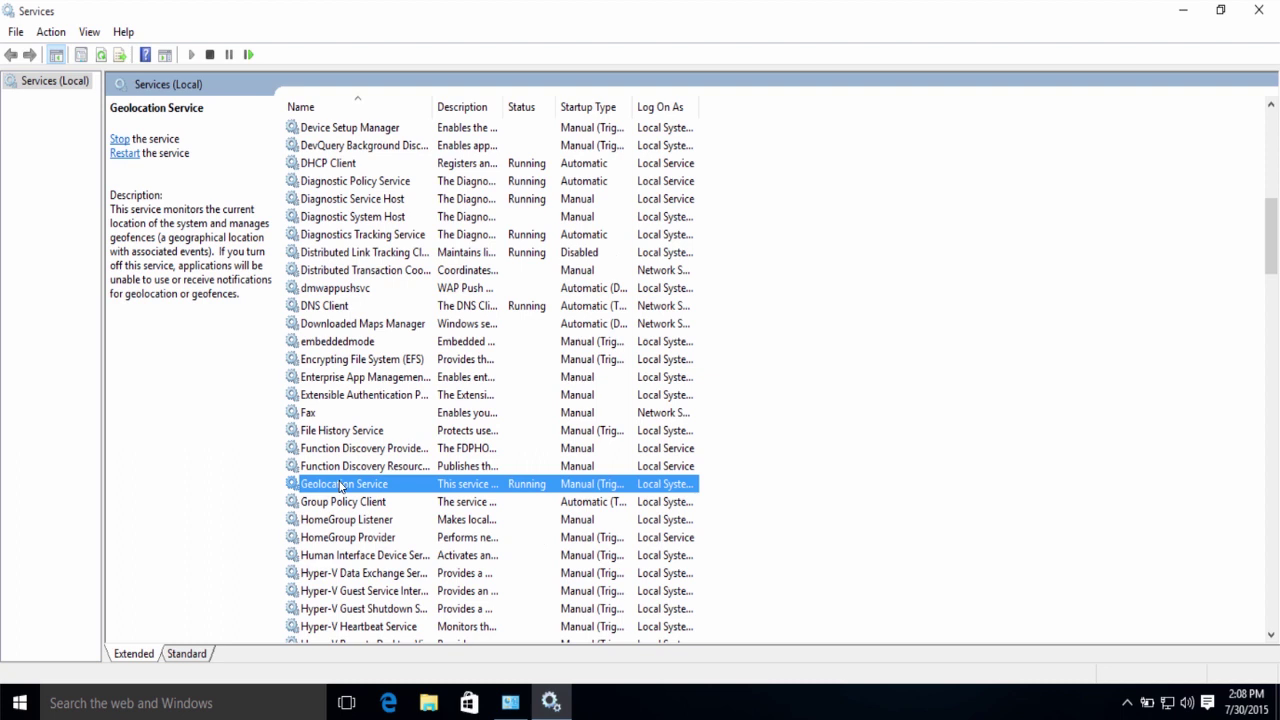
{"action": "double_click", "coordinate": [343, 484]}
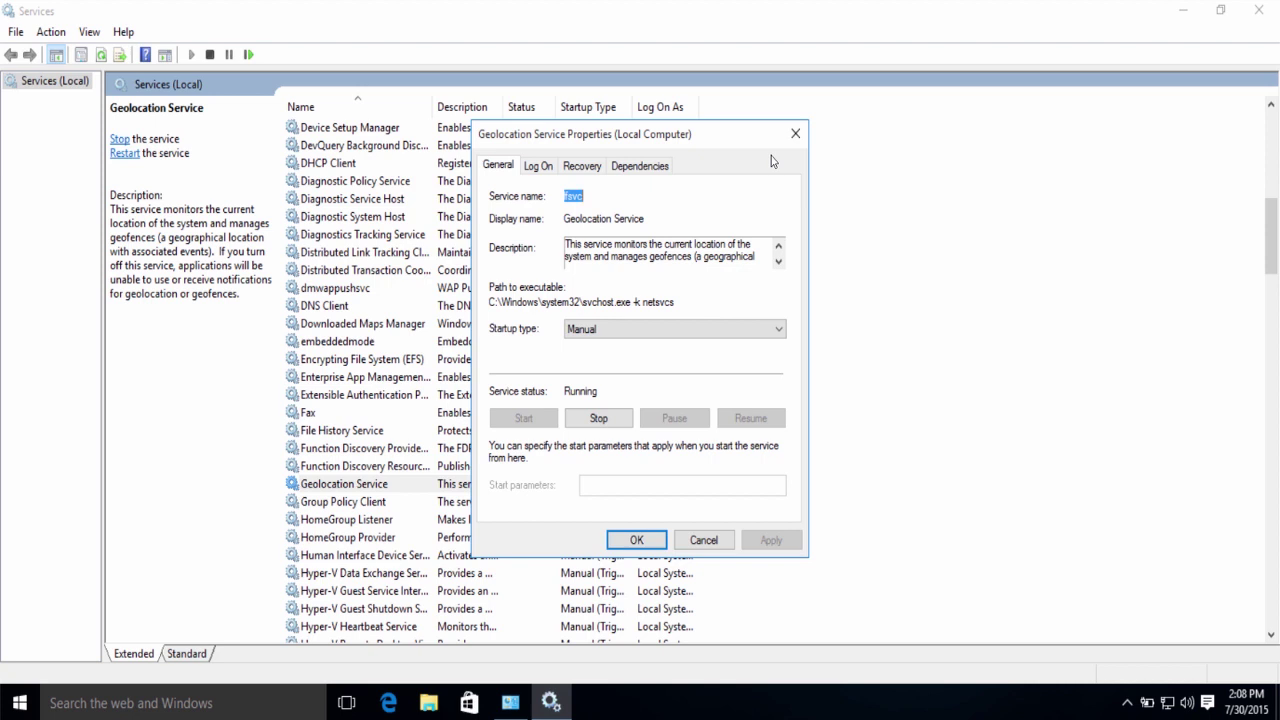
{"action": "left_click", "coordinate": [779, 260]}
{"action": "left_click", "coordinate": [779, 260]}
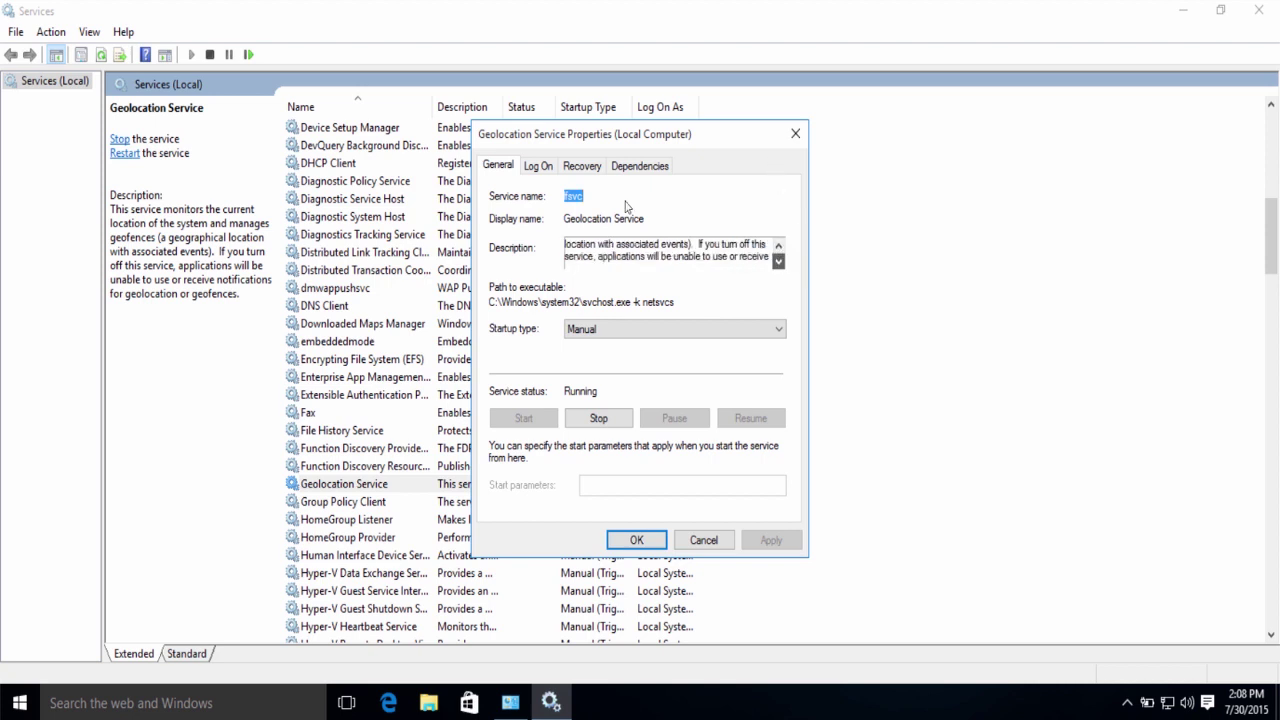
{"action": "left_click", "coordinate": [779, 245]}
{"action": "left_click", "coordinate": [779, 261]}
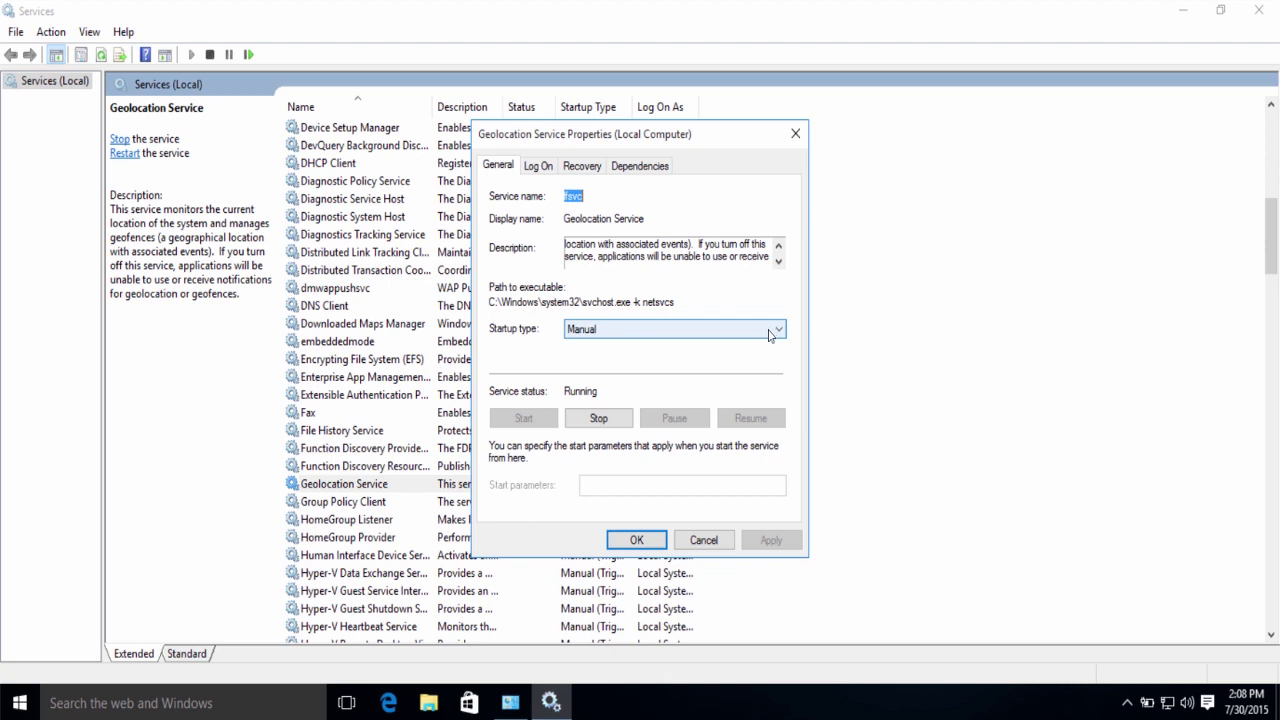
Step: Review the startup type options of the Geolocation Service and close its properties without changing them
{"action": "left_click", "coordinate": [592, 331]}
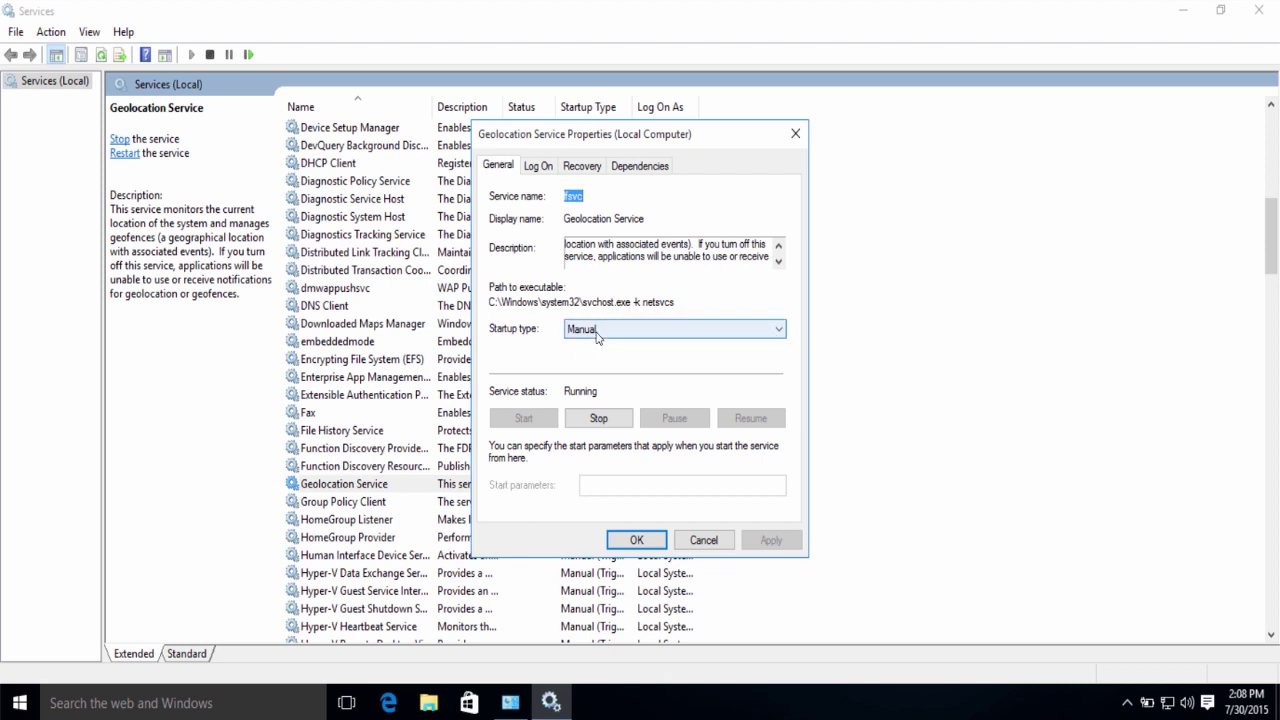
{"action": "left_click", "coordinate": [573, 410]}
{"action": "left_click", "coordinate": [637, 540]}
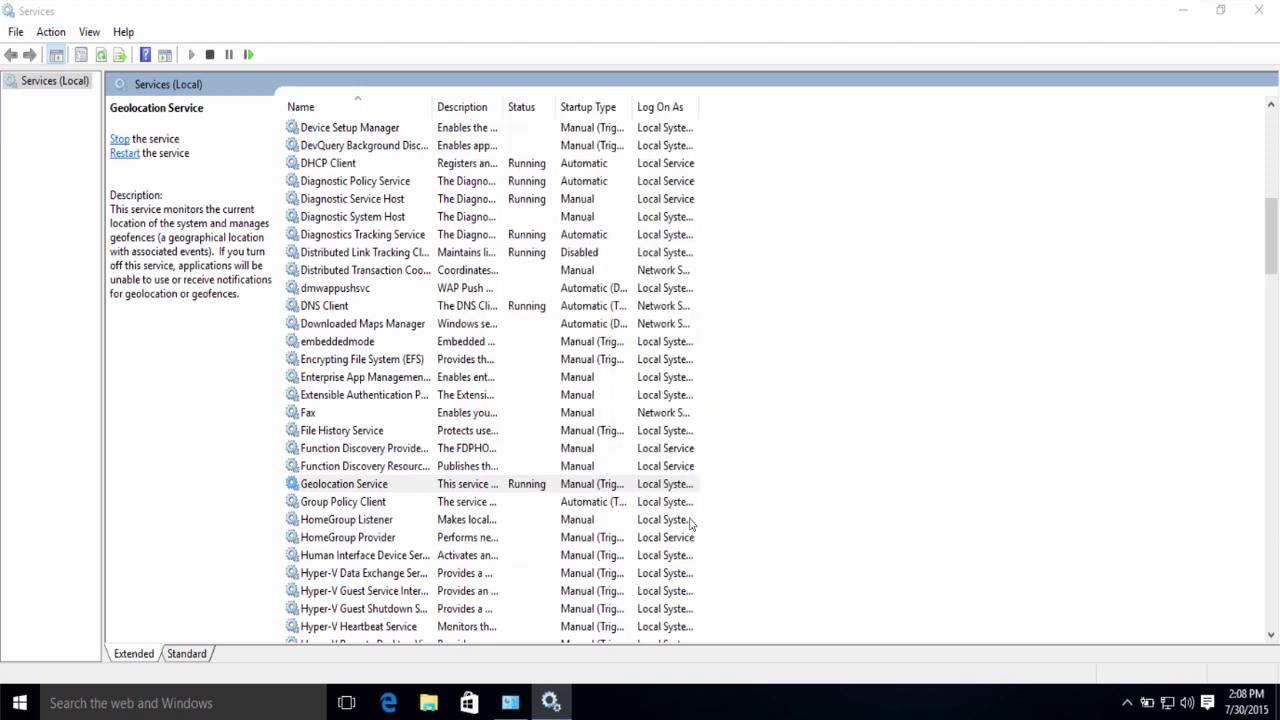
Step: Open the properties of the IP Helper service and read through its description
{"action": "scroll", "coordinate": [793, 414], "scroll_direction": "down", "scroll_amount": 1}
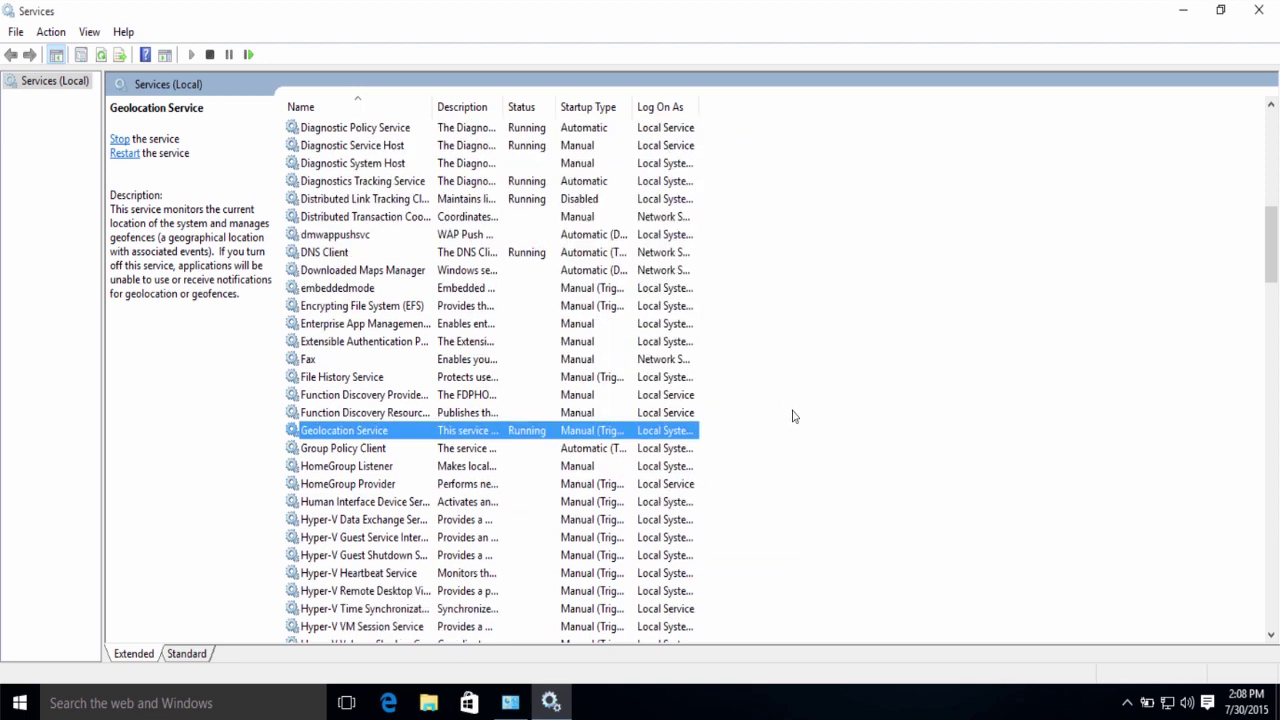
{"action": "scroll", "coordinate": [793, 416], "scroll_direction": "down", "scroll_amount": 6}
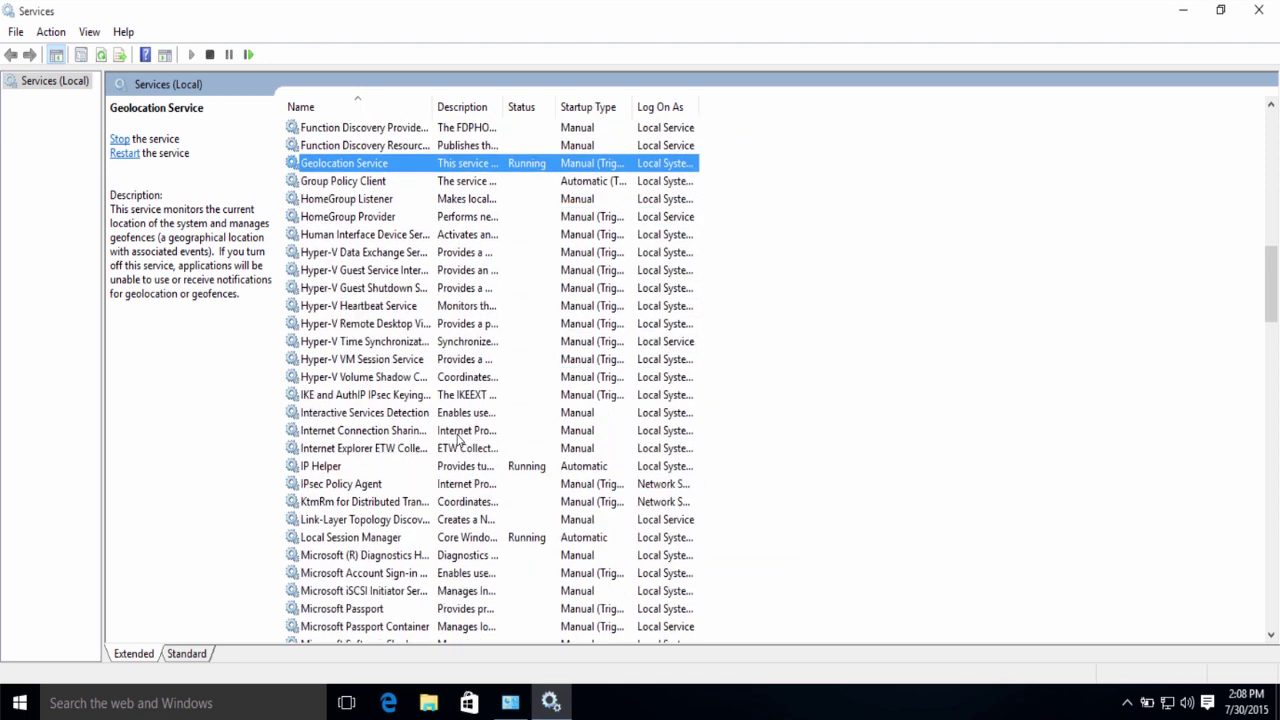
{"action": "double_click", "coordinate": [343, 414]}
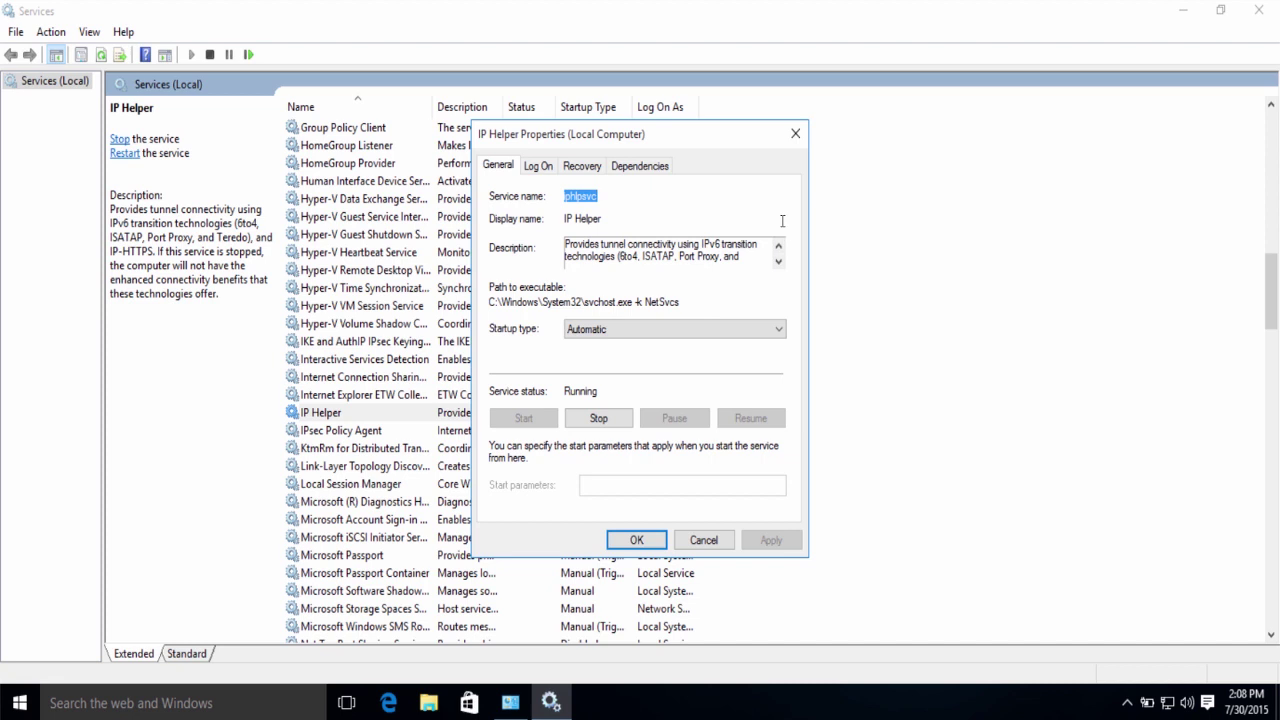
{"action": "double_click", "coordinate": [715, 244]}
{"action": "left_click", "coordinate": [745, 244]}
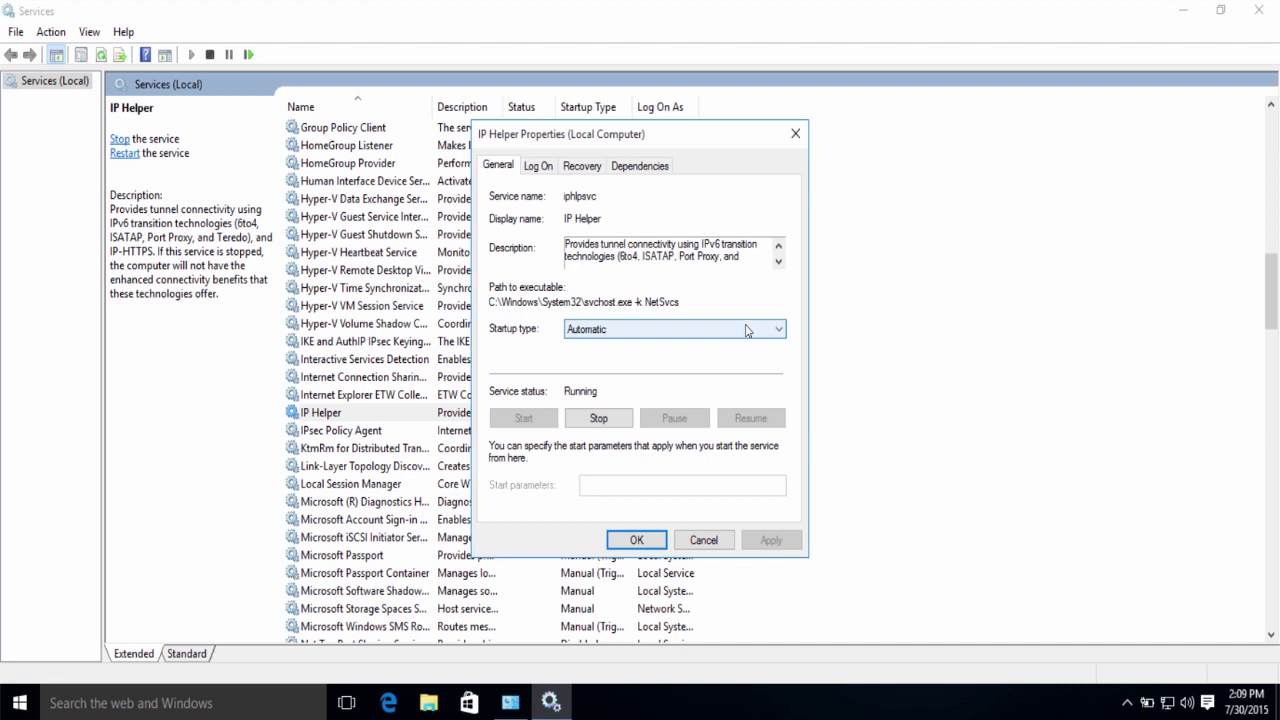
{"action": "left_click", "coordinate": [778, 262]}
{"action": "left_click", "coordinate": [778, 262]}
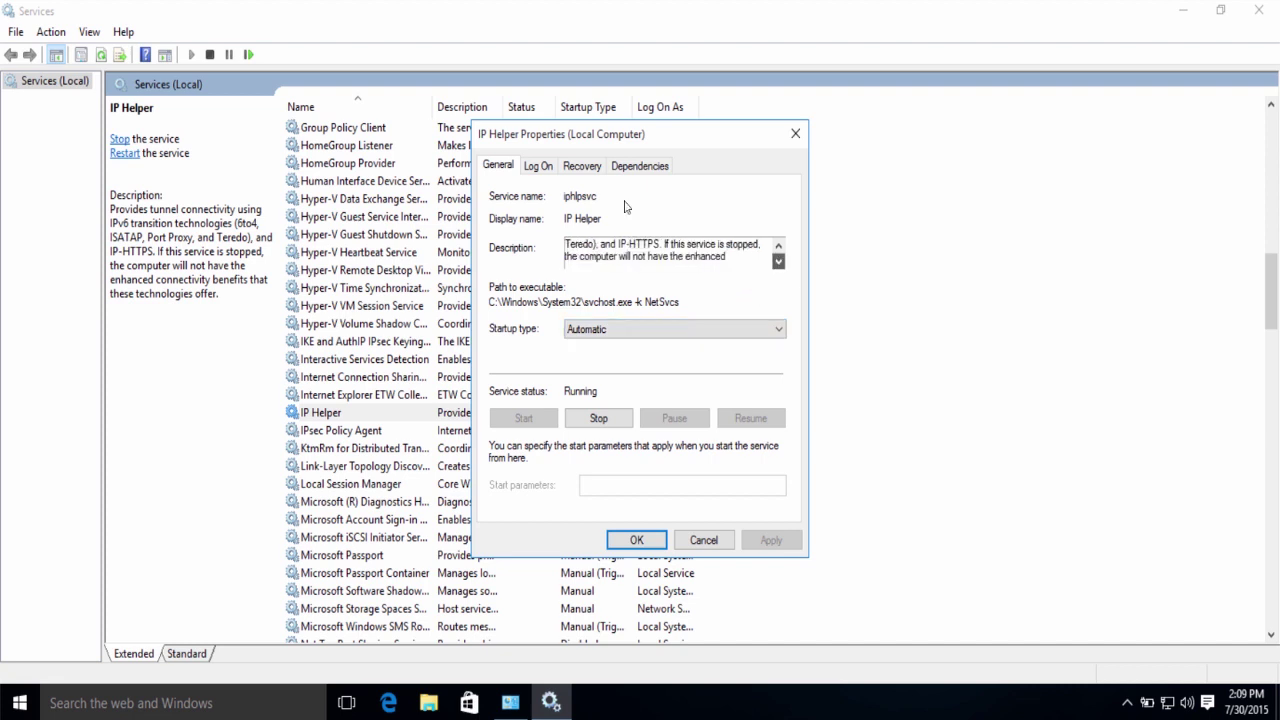
{"action": "left_click", "coordinate": [778, 262]}
{"action": "scroll", "coordinate": [622, 195], "scroll_direction": "up", "scroll_amount": 3}
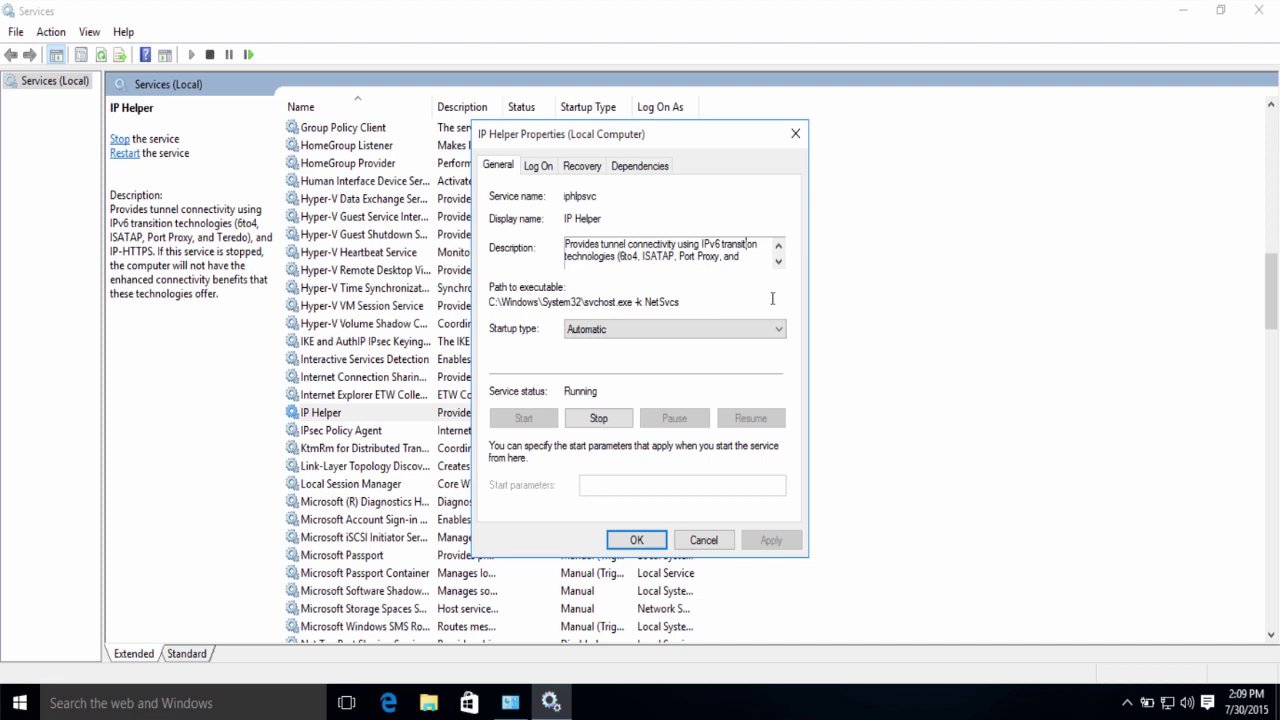
Step: Check the startup type options of the IP Helper service and cancel its properties without making a change
{"action": "left_click", "coordinate": [752, 330]}
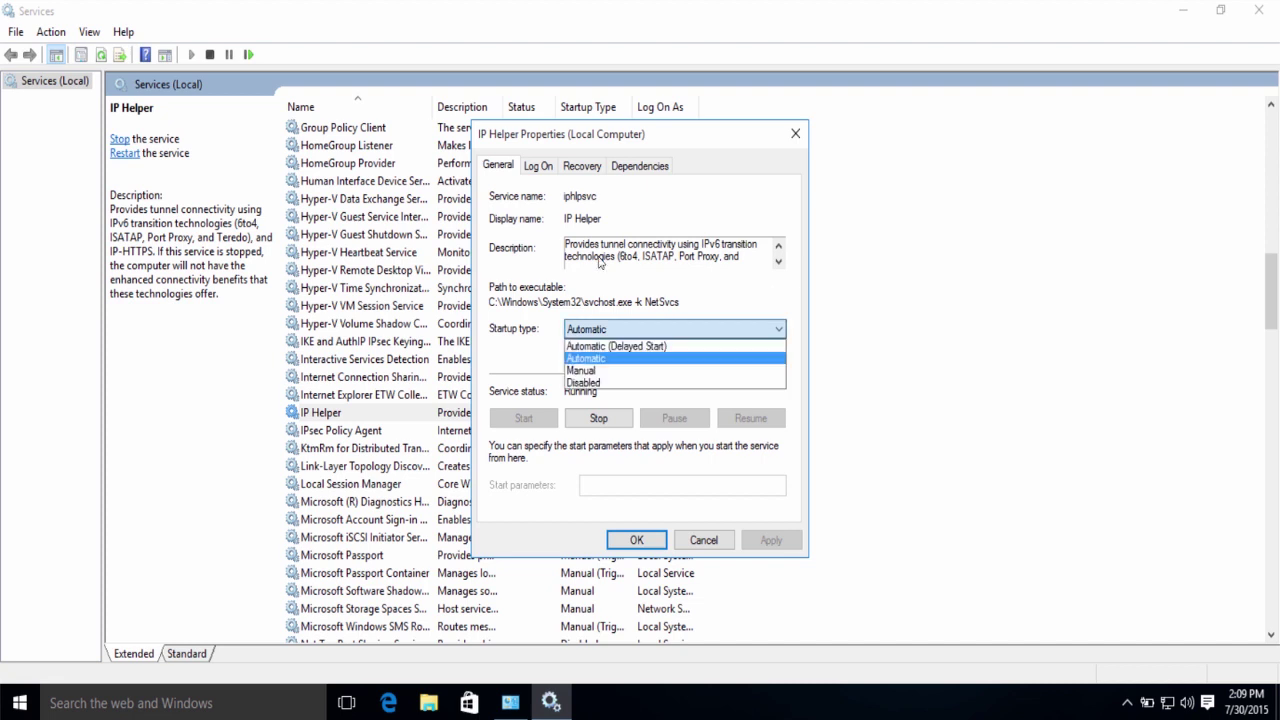
{"action": "left_click", "coordinate": [762, 298]}
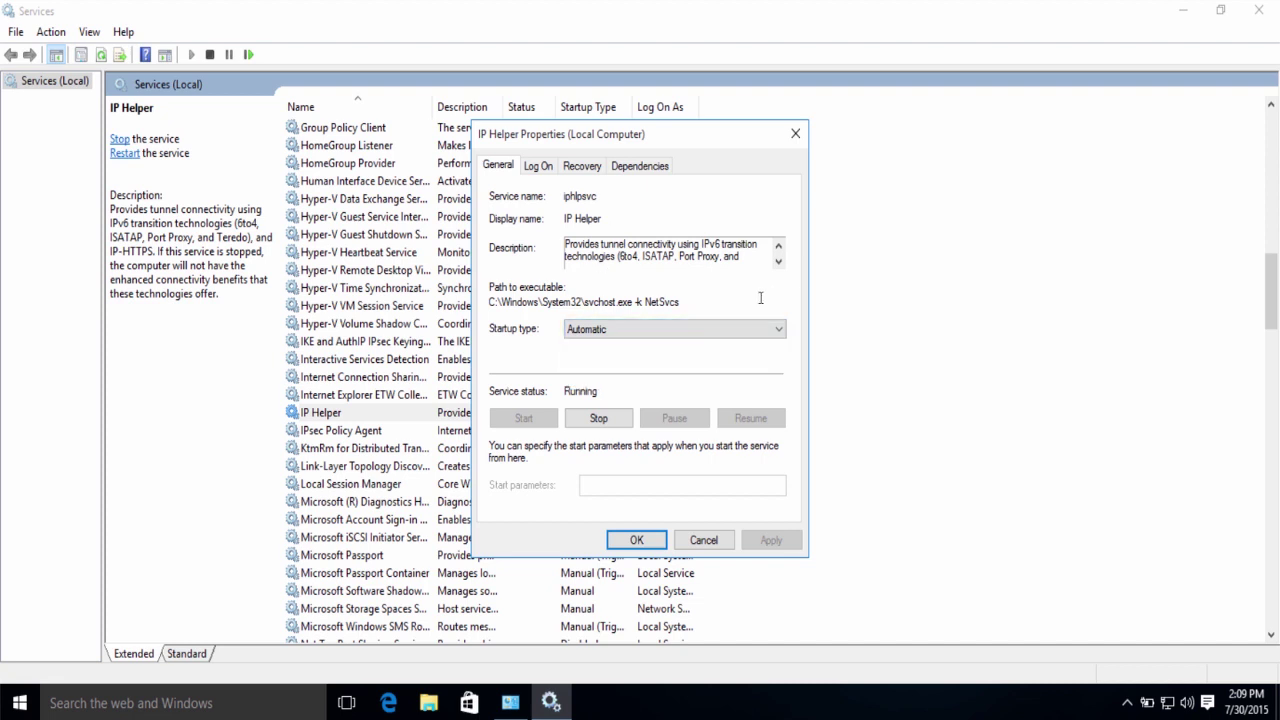
{"action": "left_click", "coordinate": [706, 544]}
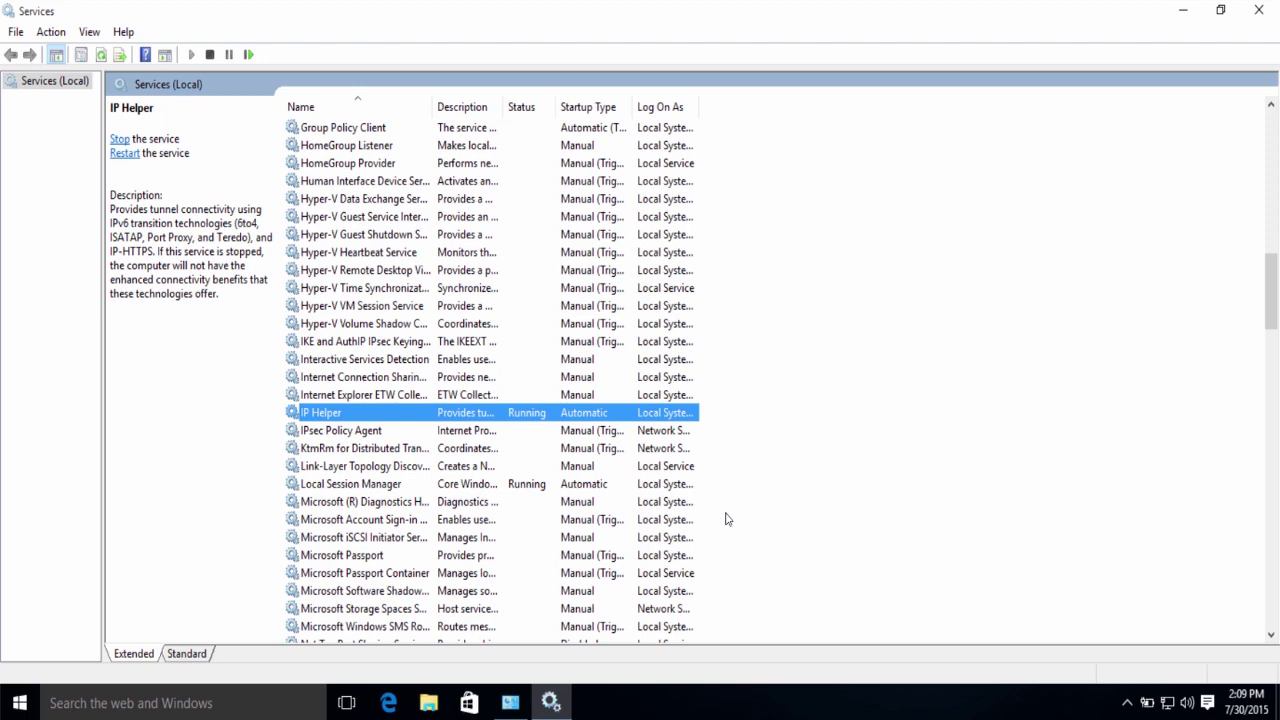
Step: Open the properties of the Print Spooler service and read its description
{"action": "scroll", "coordinate": [727, 518], "scroll_direction": "down", "scroll_amount": 8}
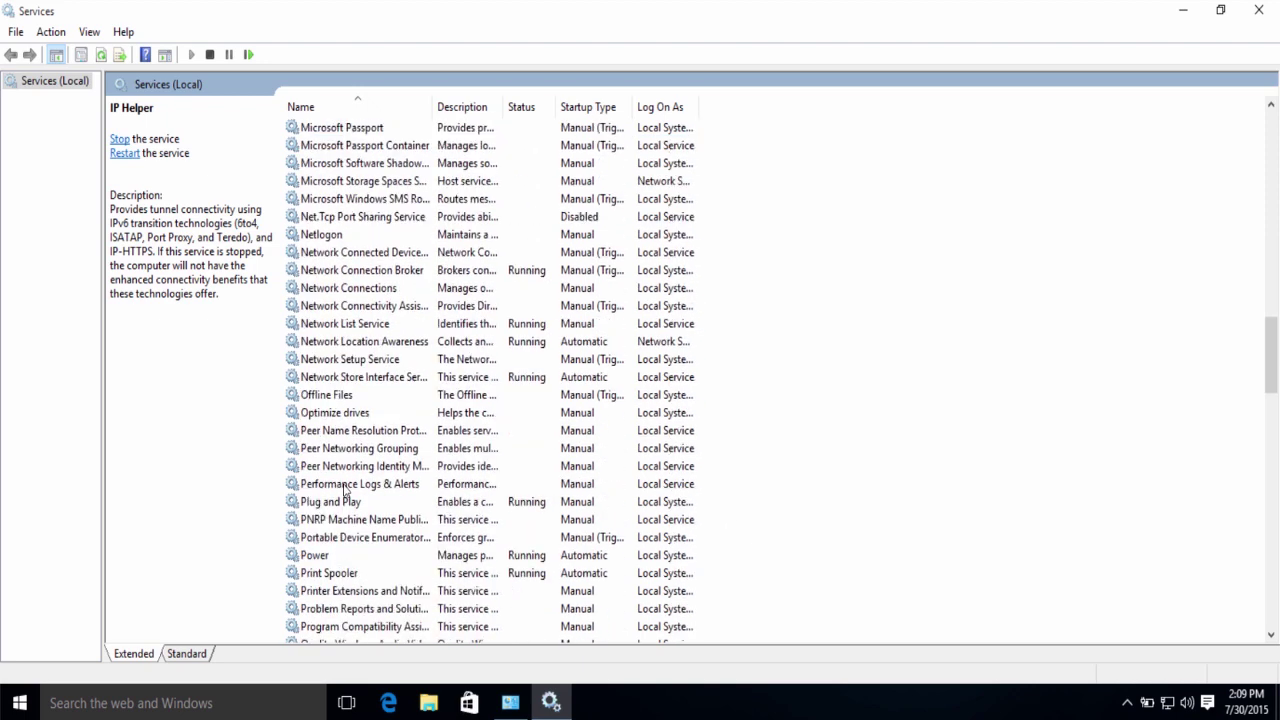
{"action": "scroll", "coordinate": [355, 502], "scroll_direction": "down", "scroll_amount": 2}
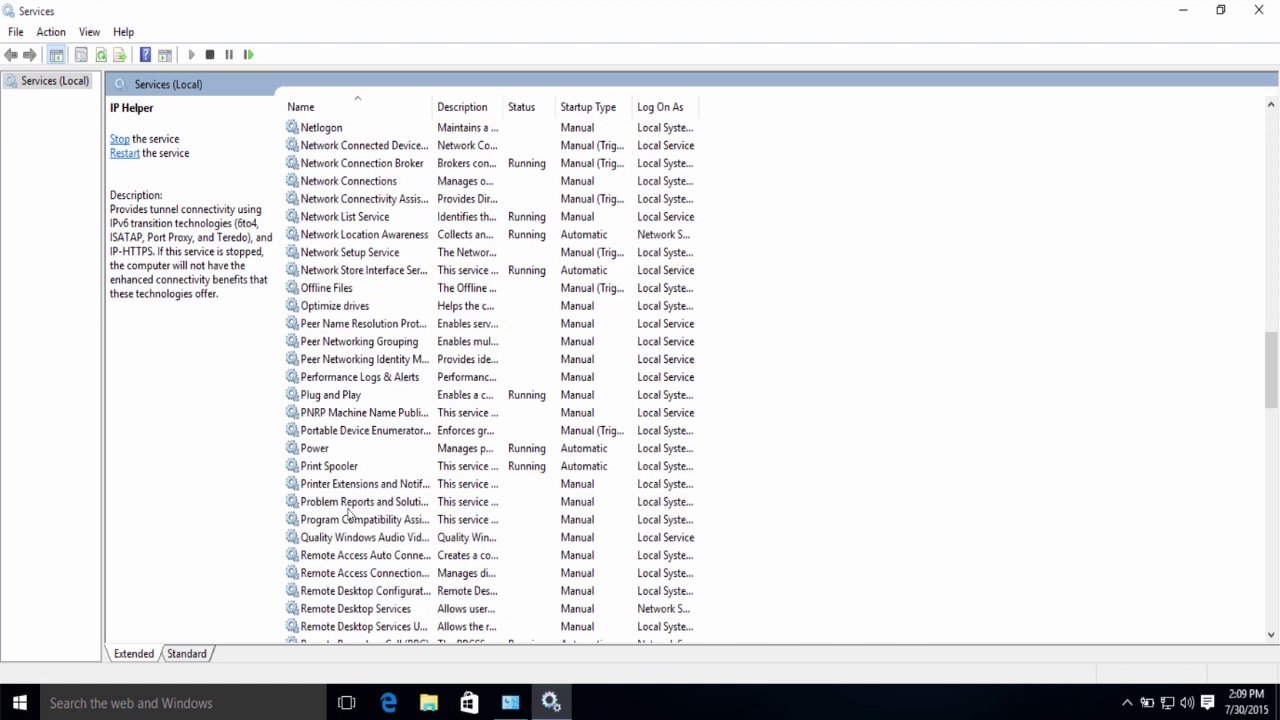
{"action": "double_click", "coordinate": [340, 466]}
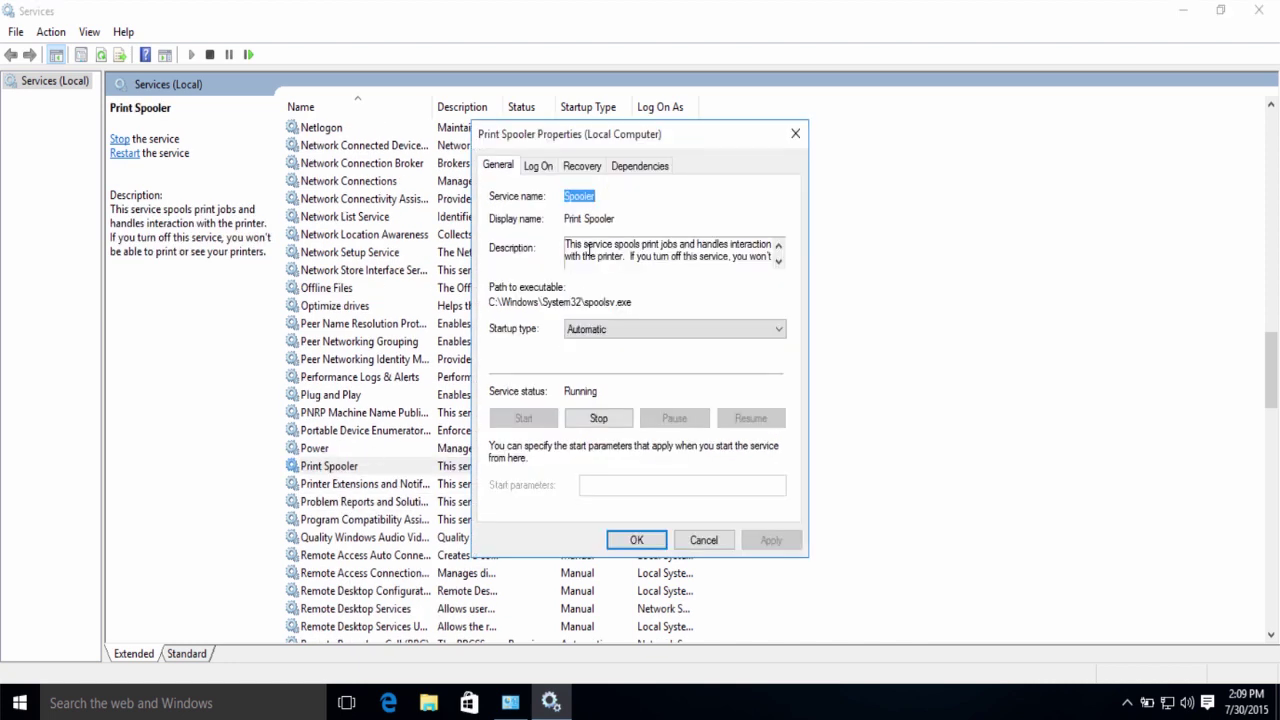
{"action": "left_click_drag", "start_coordinate": [566, 244], "coordinate": [598, 243]}
{"action": "left_click", "coordinate": [627, 219]}
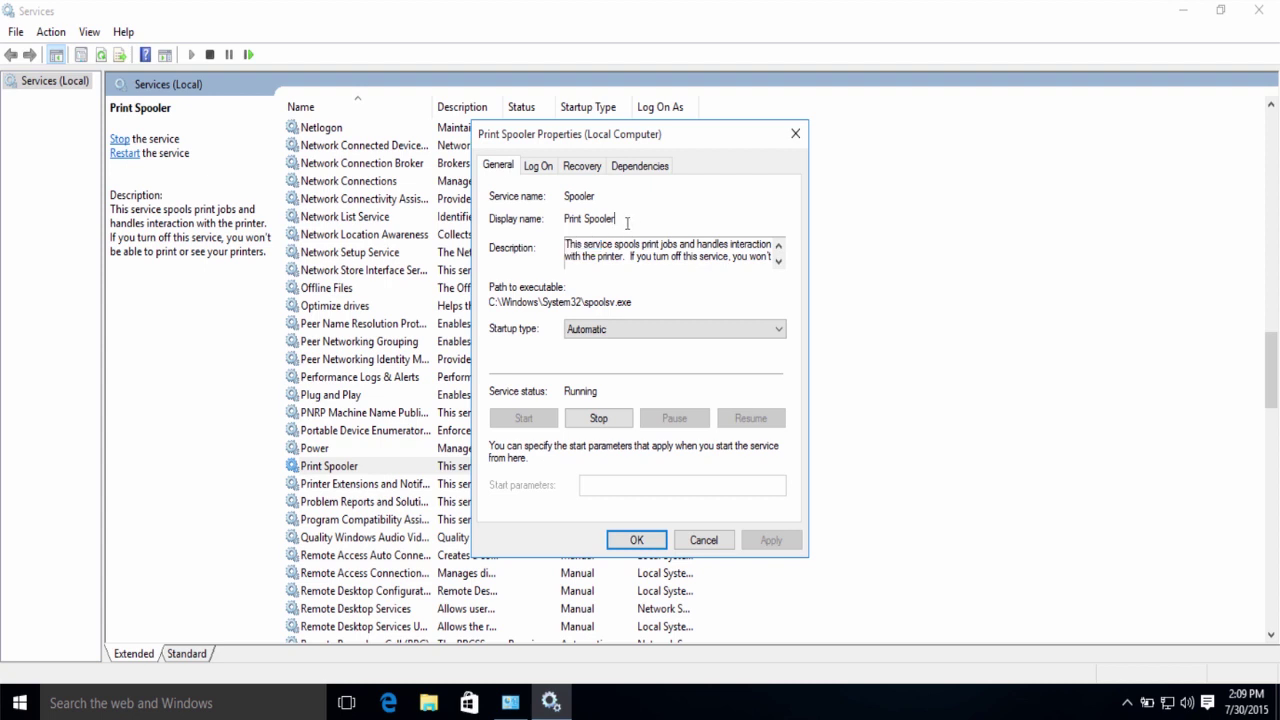
Step: Set the startup type of the Print Spooler service to Disabled, apply the change and close its properties
{"action": "left_click", "coordinate": [676, 331]}
{"action": "left_click", "coordinate": [676, 335]}
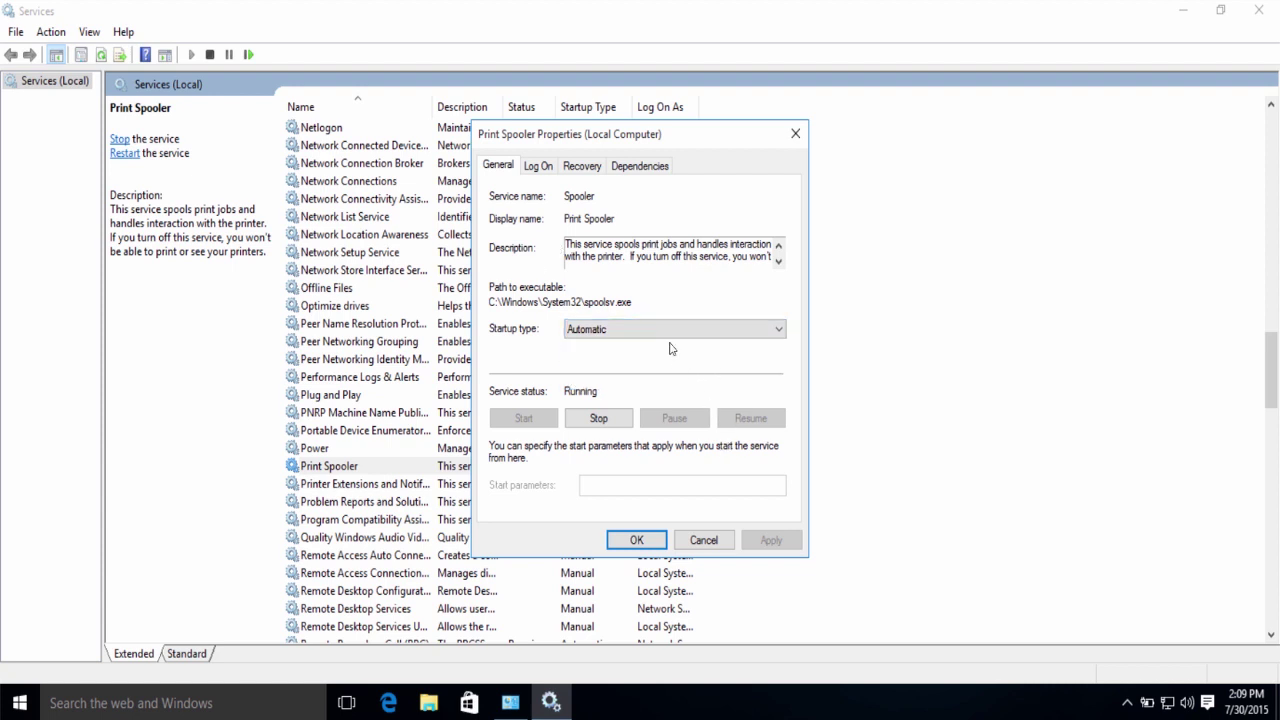
{"action": "left_click", "coordinate": [670, 332]}
{"action": "left_click", "coordinate": [643, 383]}
{"action": "left_click", "coordinate": [771, 540]}
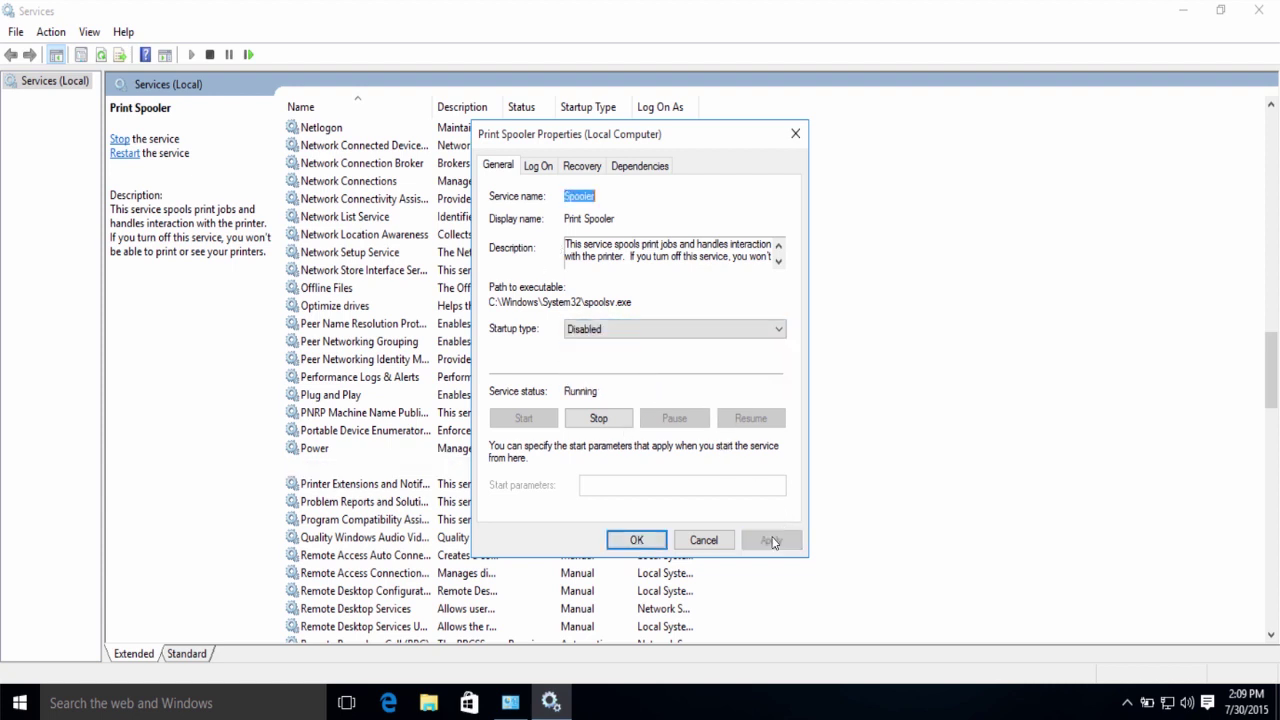
{"action": "left_click", "coordinate": [634, 540]}
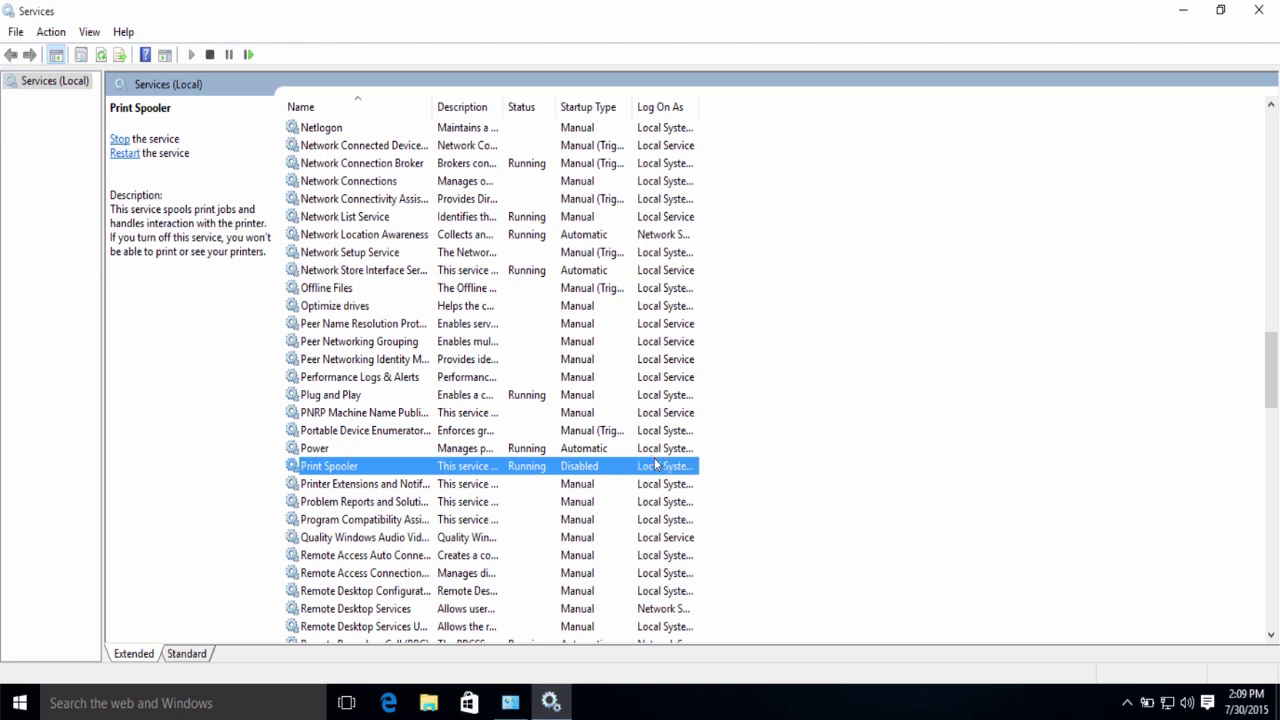
Step: Open the properties of the Server service and read through its description
{"action": "scroll", "coordinate": [636, 524], "scroll_direction": "down", "scroll_amount": 1}
{"action": "scroll", "coordinate": [635, 520], "scroll_direction": "down", "scroll_amount": 3}
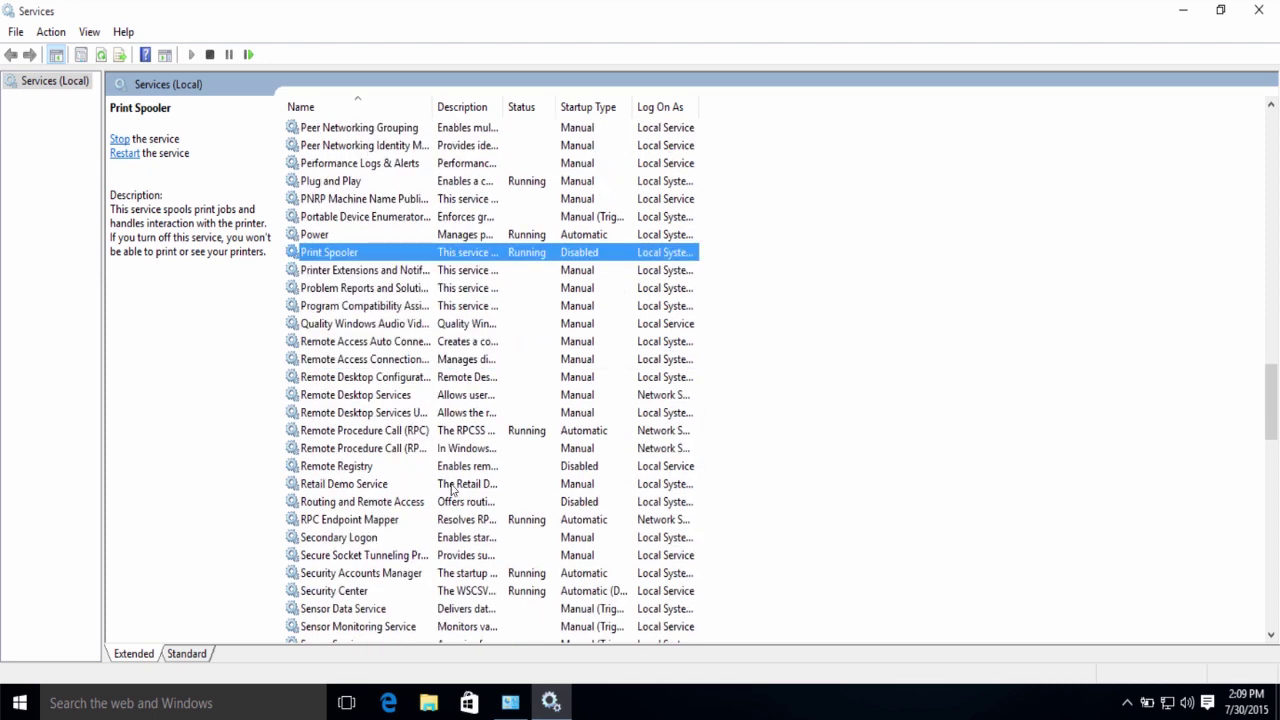
{"action": "scroll", "coordinate": [450, 484], "scroll_direction": "down", "scroll_amount": 3}
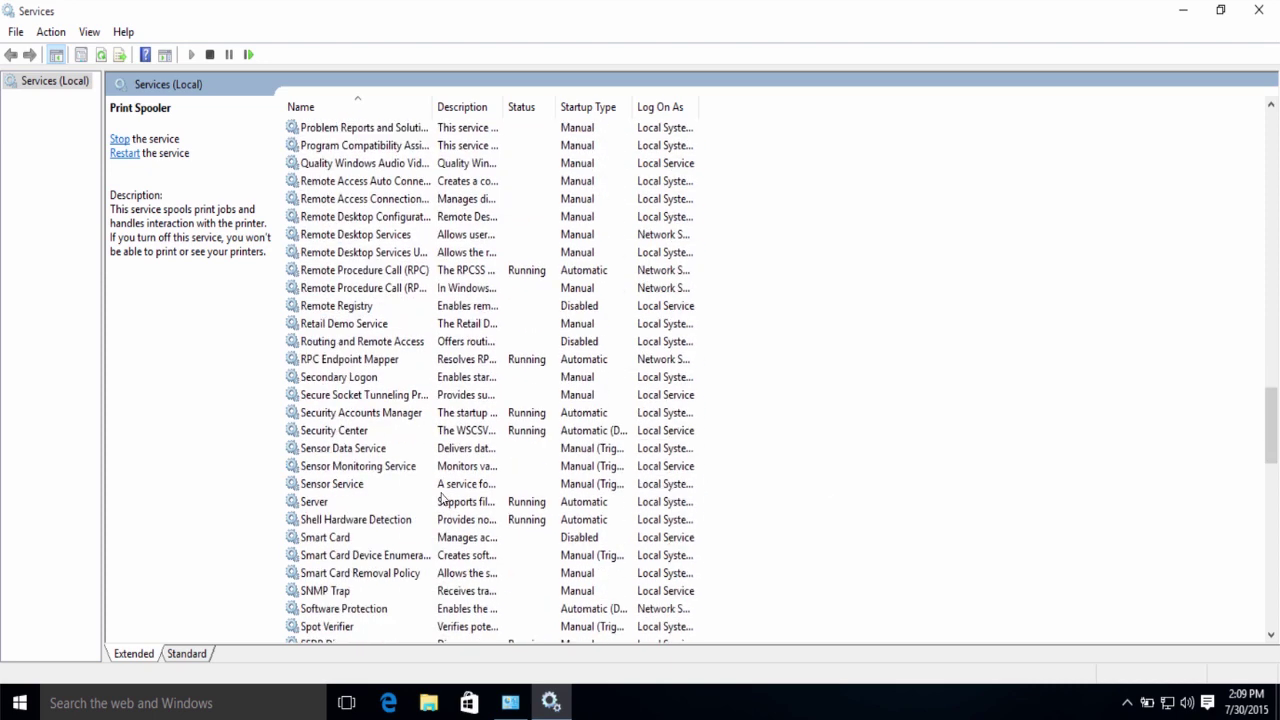
{"action": "left_click", "coordinate": [360, 505]}
{"action": "double_click", "coordinate": [345, 501]}
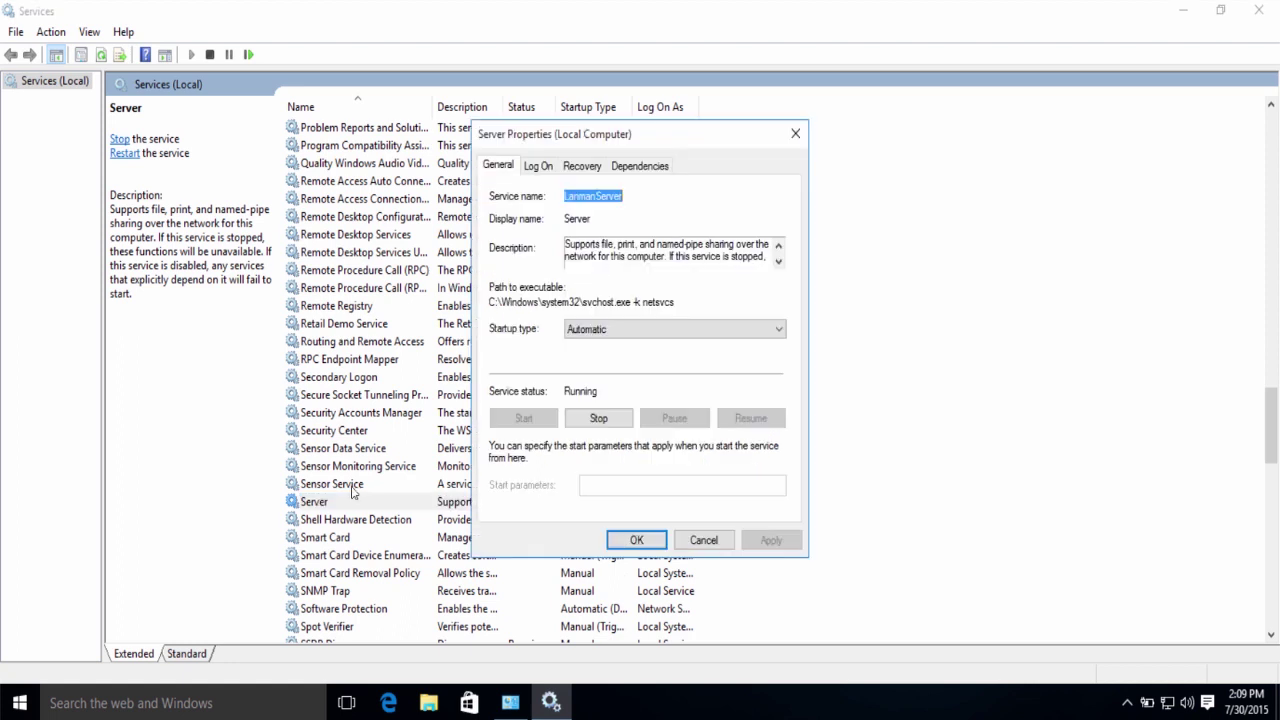
{"action": "left_click", "coordinate": [779, 261]}
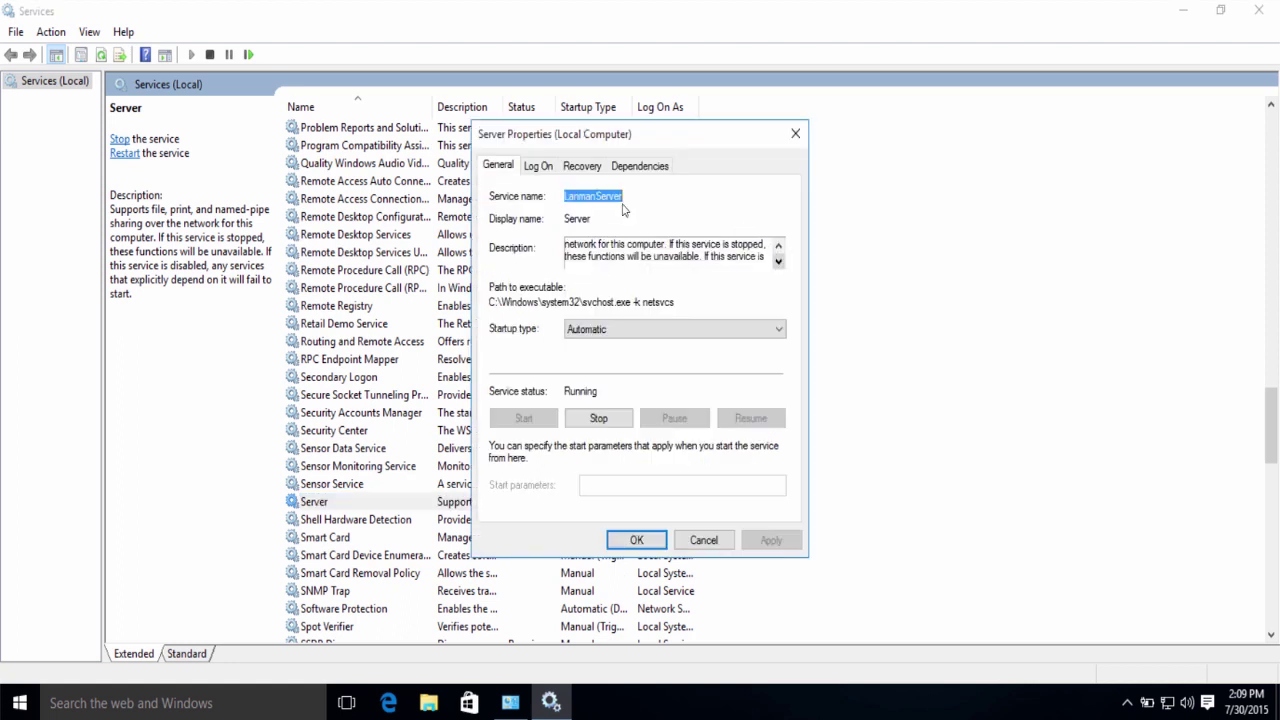
{"action": "left_click", "coordinate": [779, 261]}
{"action": "left_click", "coordinate": [779, 248]}
{"action": "left_click", "coordinate": [779, 248]}
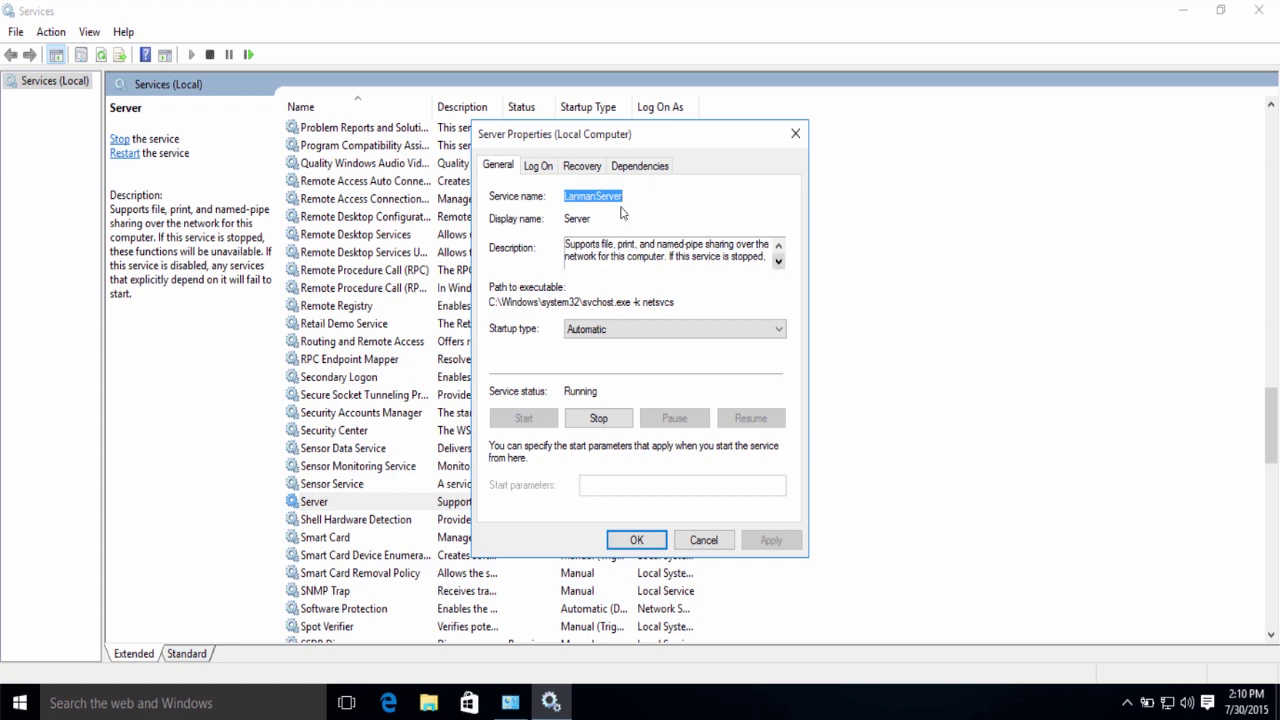
{"action": "left_click", "coordinate": [778, 261]}
Step: Set the startup type of the Server service to Disabled, apply the change and close its properties
{"action": "left_click", "coordinate": [659, 329]}
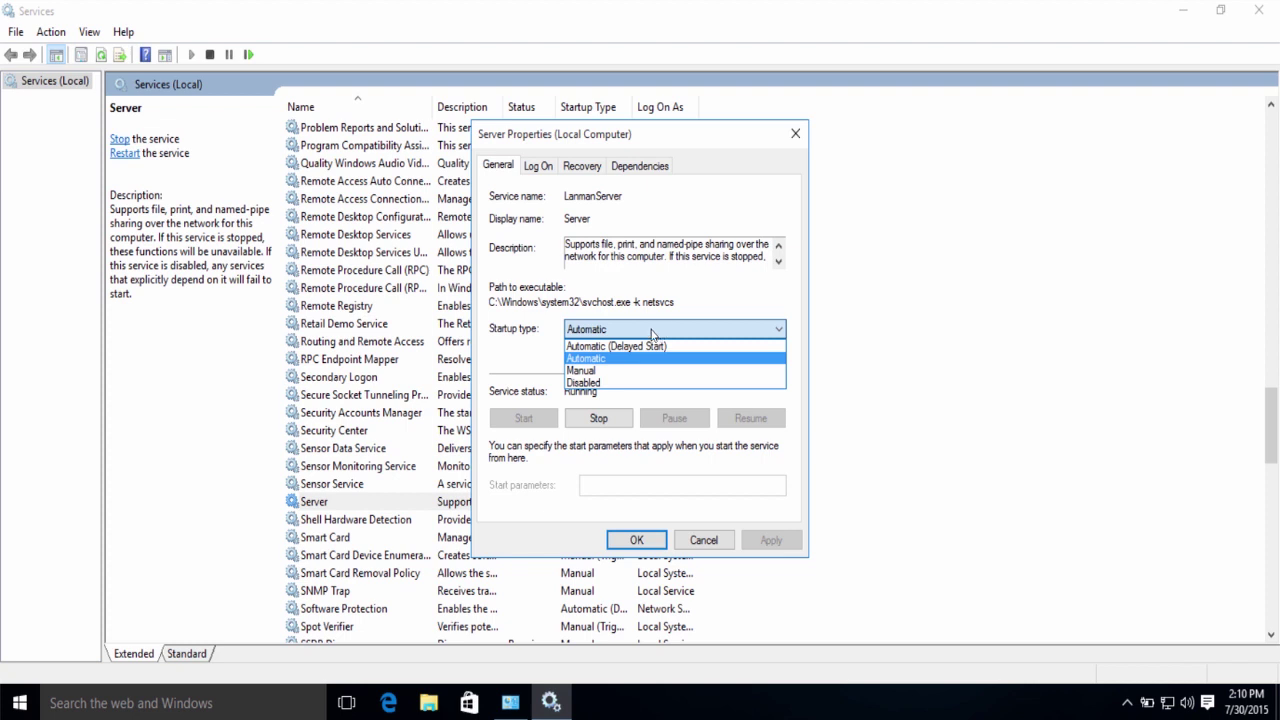
{"action": "left_click", "coordinate": [627, 383]}
{"action": "left_click", "coordinate": [771, 540]}
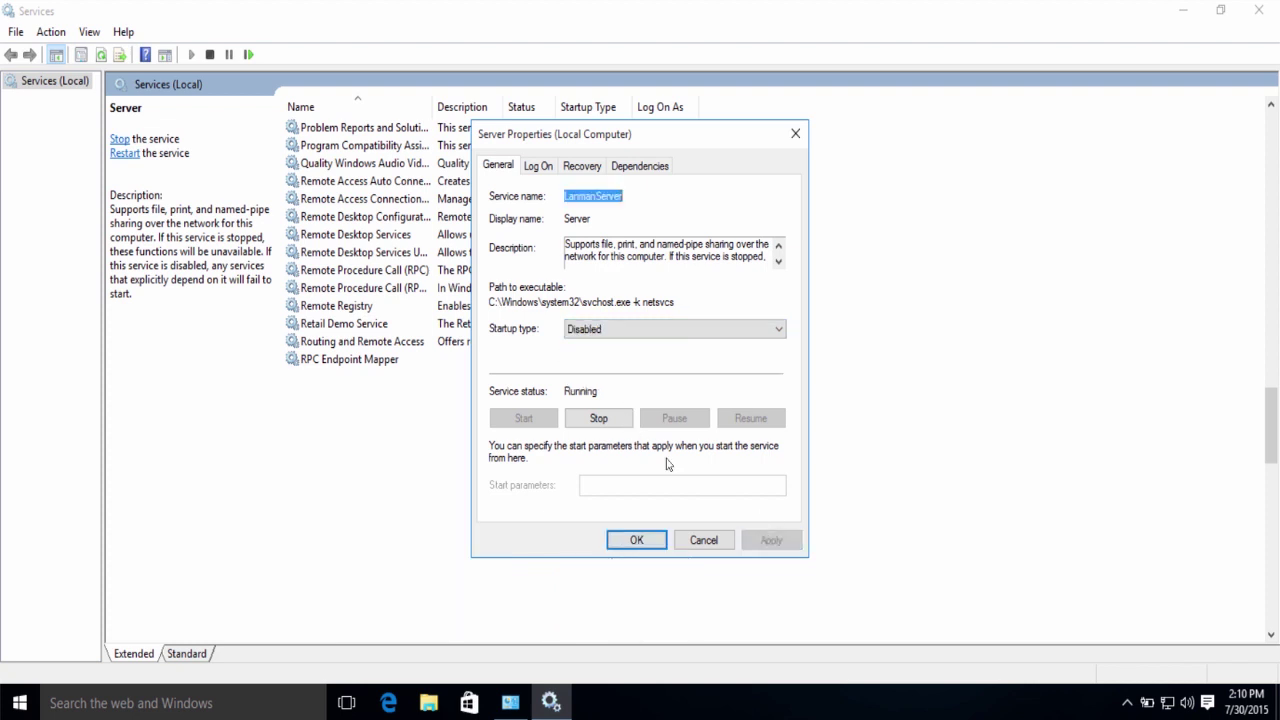
{"action": "left_click", "coordinate": [636, 540]}
{"action": "scroll", "coordinate": [687, 517], "scroll_direction": "down", "scroll_amount": 5}
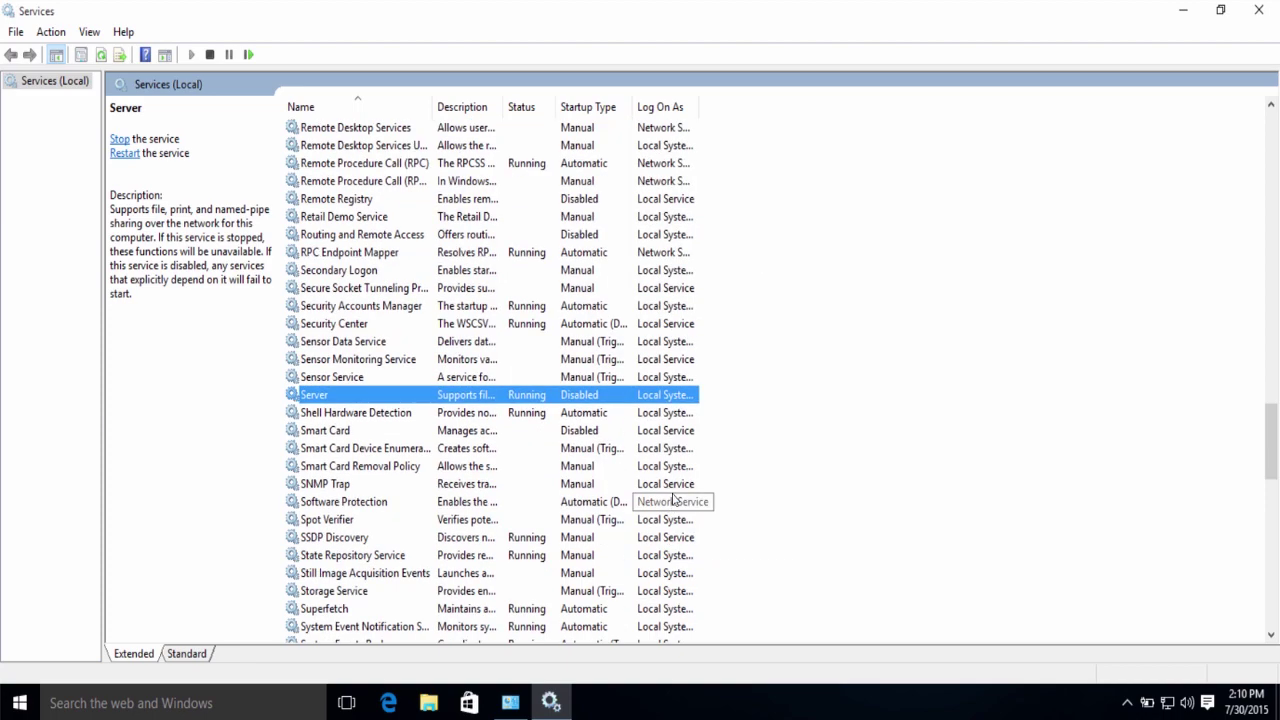
{"action": "scroll", "coordinate": [739, 481], "scroll_direction": "down", "scroll_amount": 7}
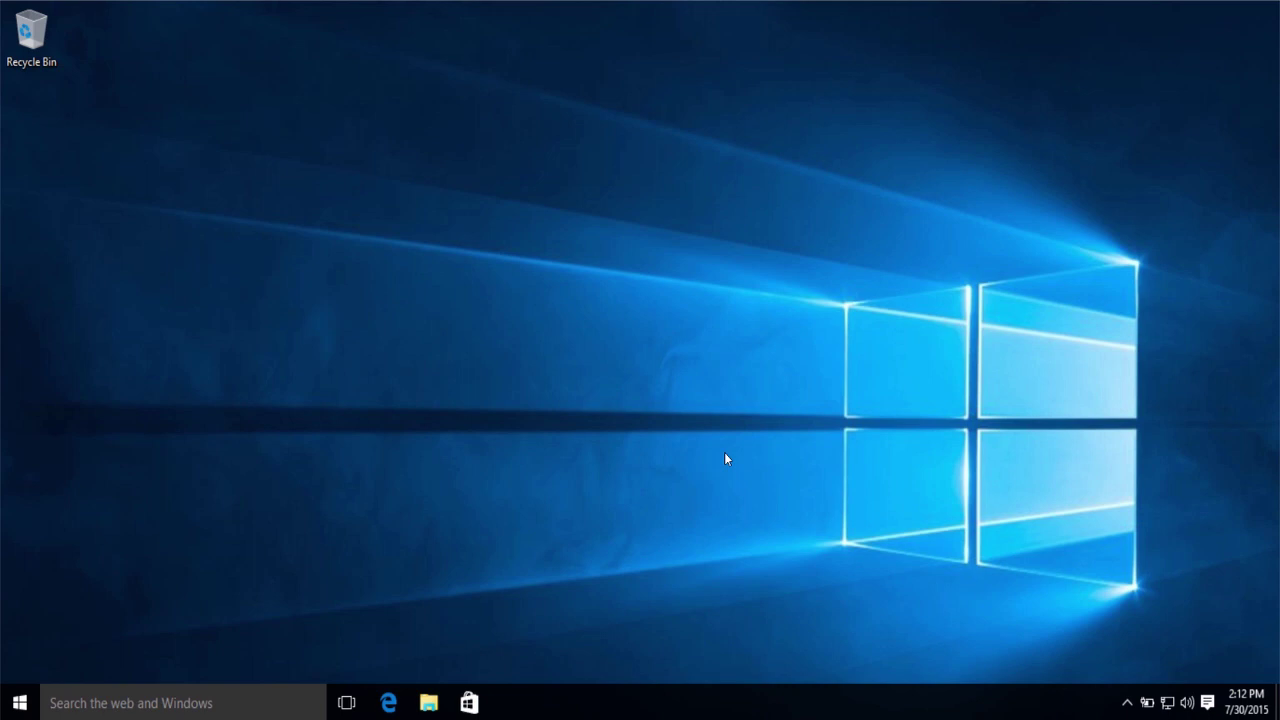
Step: Open Device Manager and expand the Universal Serial Bus controllers category
{"action": "right_click", "coordinate": [22, 703]}
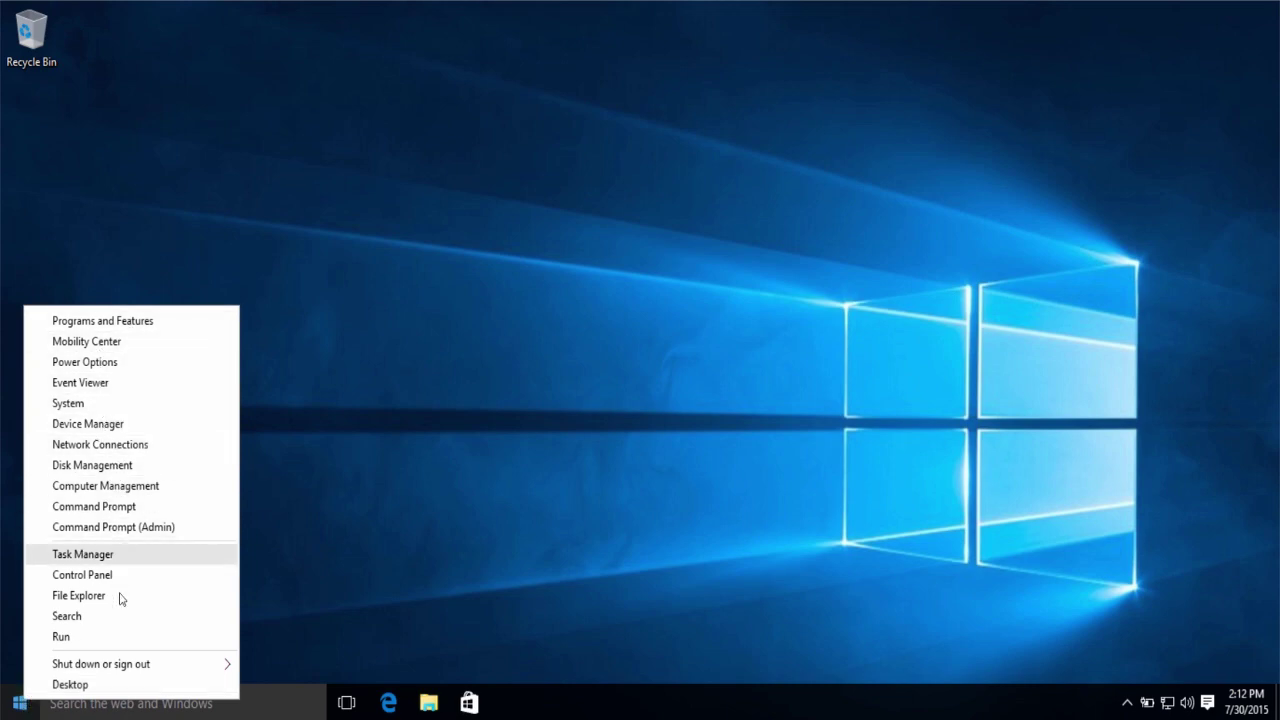
{"action": "left_click", "coordinate": [100, 424]}
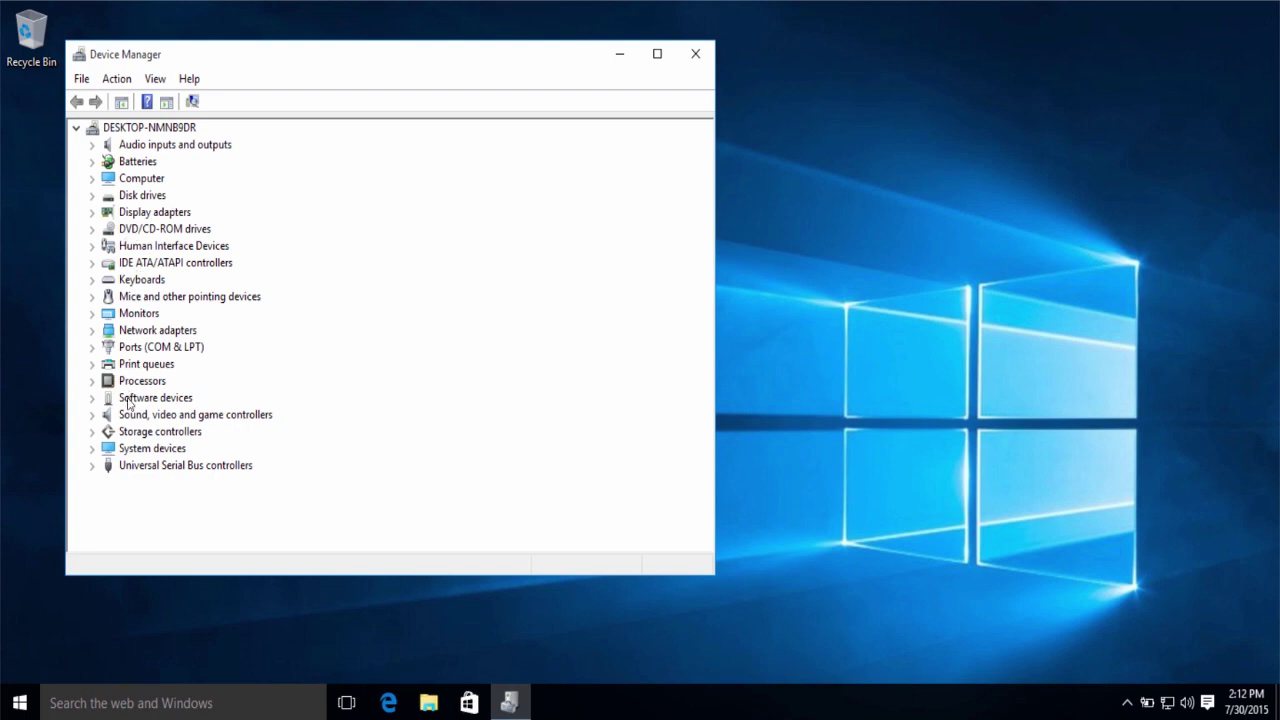
{"action": "left_click", "coordinate": [93, 465]}
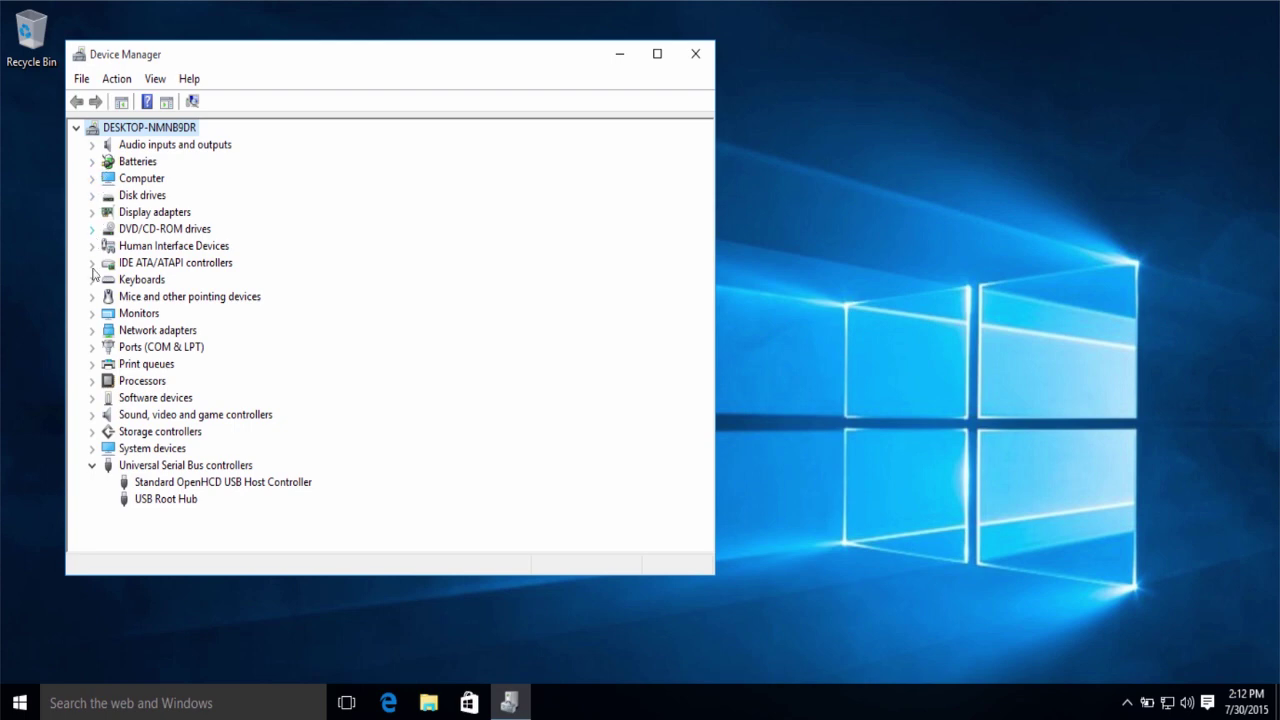
Step: Check the devices under Computer, Disk drives and Display adapters, collapsing each category again
{"action": "left_click", "coordinate": [93, 179]}
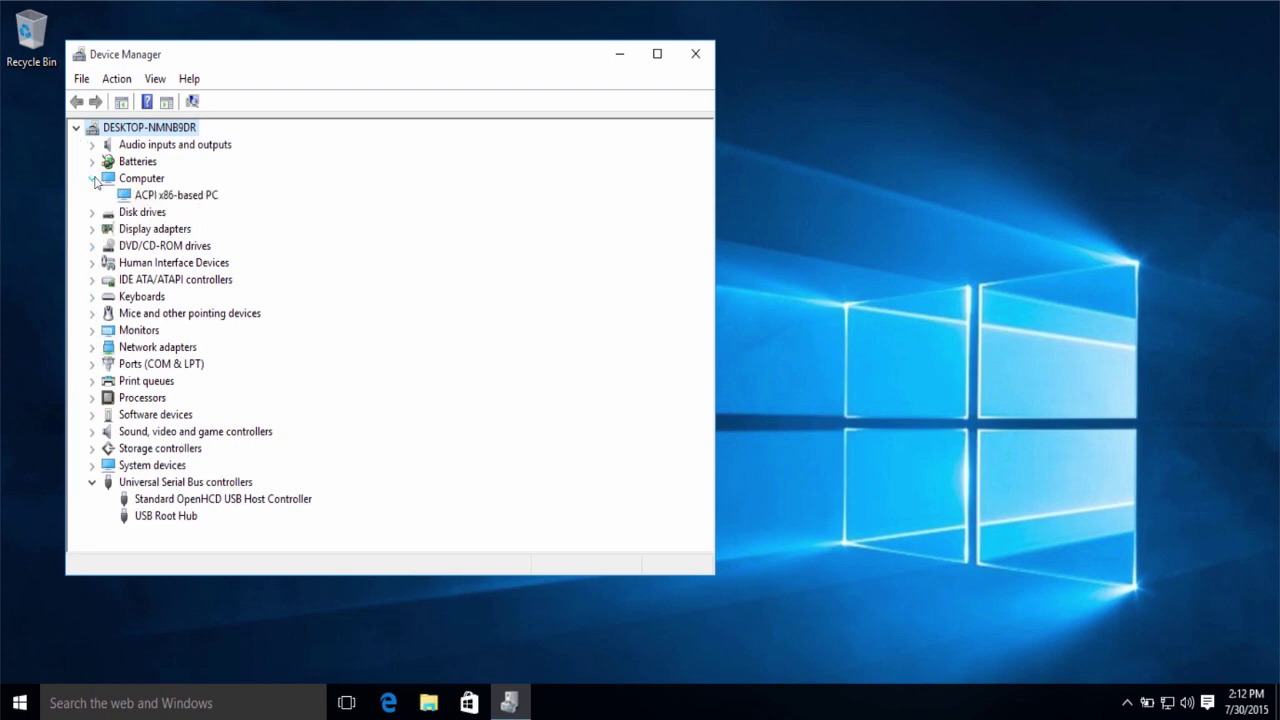
{"action": "left_click", "coordinate": [93, 179]}
{"action": "left_click", "coordinate": [93, 195]}
{"action": "left_click", "coordinate": [93, 195]}
{"action": "left_click", "coordinate": [94, 213]}
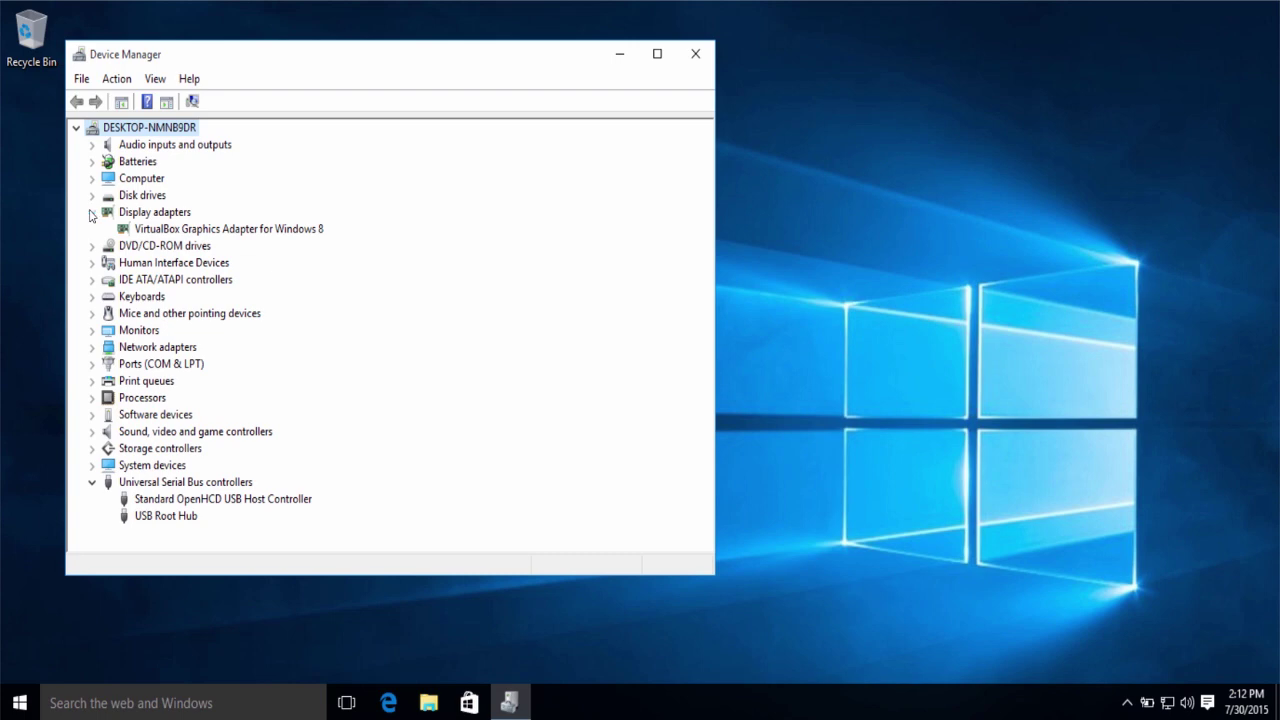
{"action": "left_click", "coordinate": [94, 213]}
Step: Expand the DVD/CD-ROM drives, Human Interface Devices, IDE ATA/ATAPI controllers, Keyboards, Mice and Monitors categories to review their devices
{"action": "left_click", "coordinate": [92, 229]}
{"action": "left_click", "coordinate": [92, 263]}
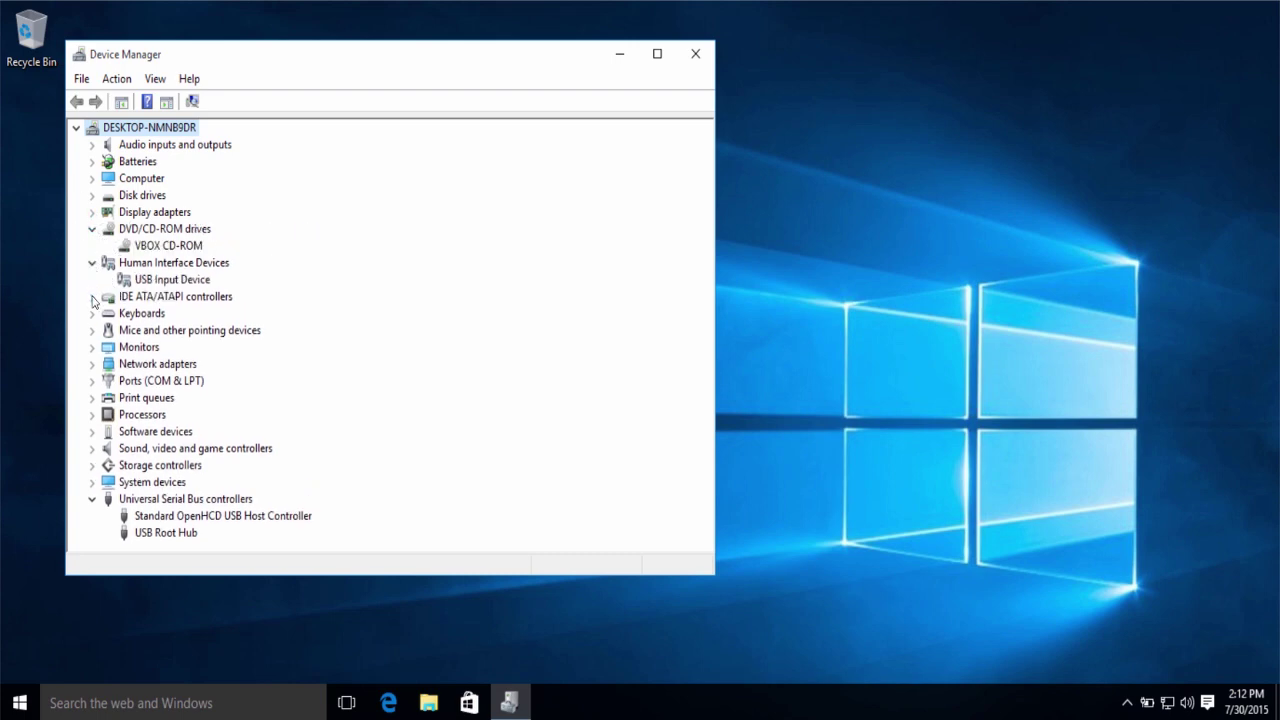
{"action": "left_click", "coordinate": [92, 297]}
{"action": "left_click", "coordinate": [92, 330]}
{"action": "left_click", "coordinate": [92, 364]}
{"action": "left_click", "coordinate": [92, 414]}
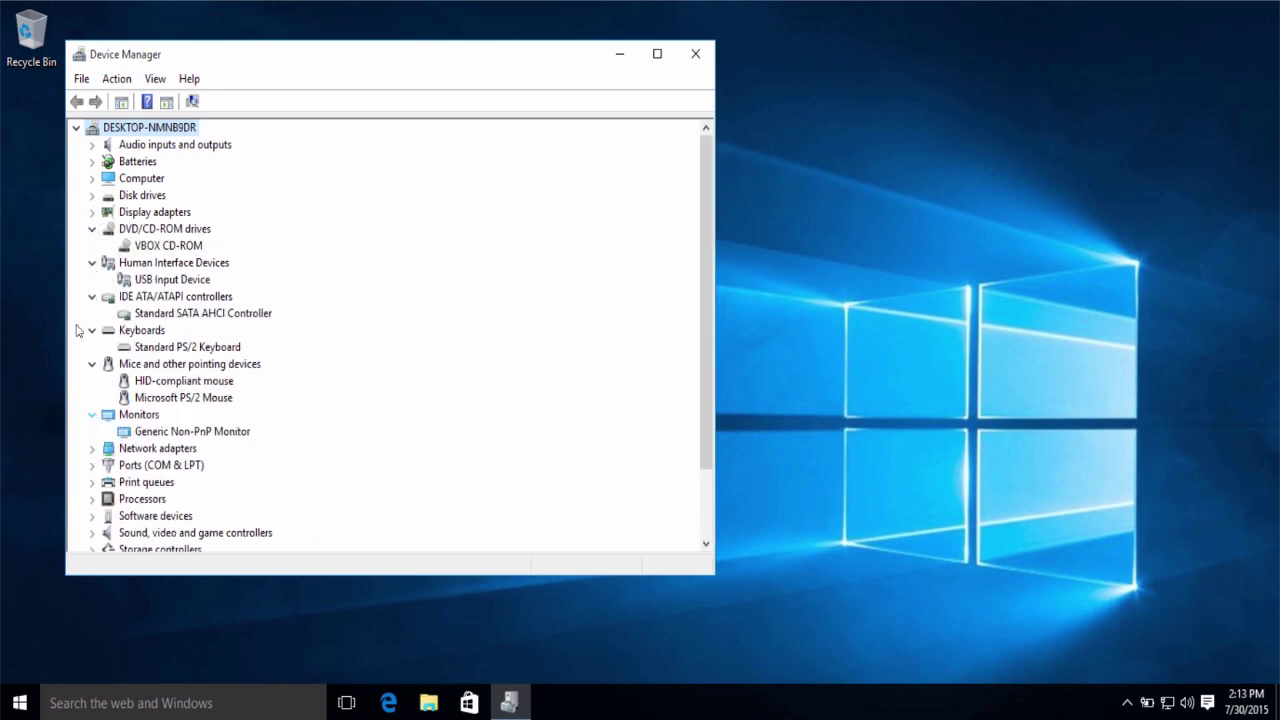
{"action": "scroll", "coordinate": [104, 277], "scroll_direction": "down", "scroll_amount": 2}
{"action": "left_click", "coordinate": [117, 79]}
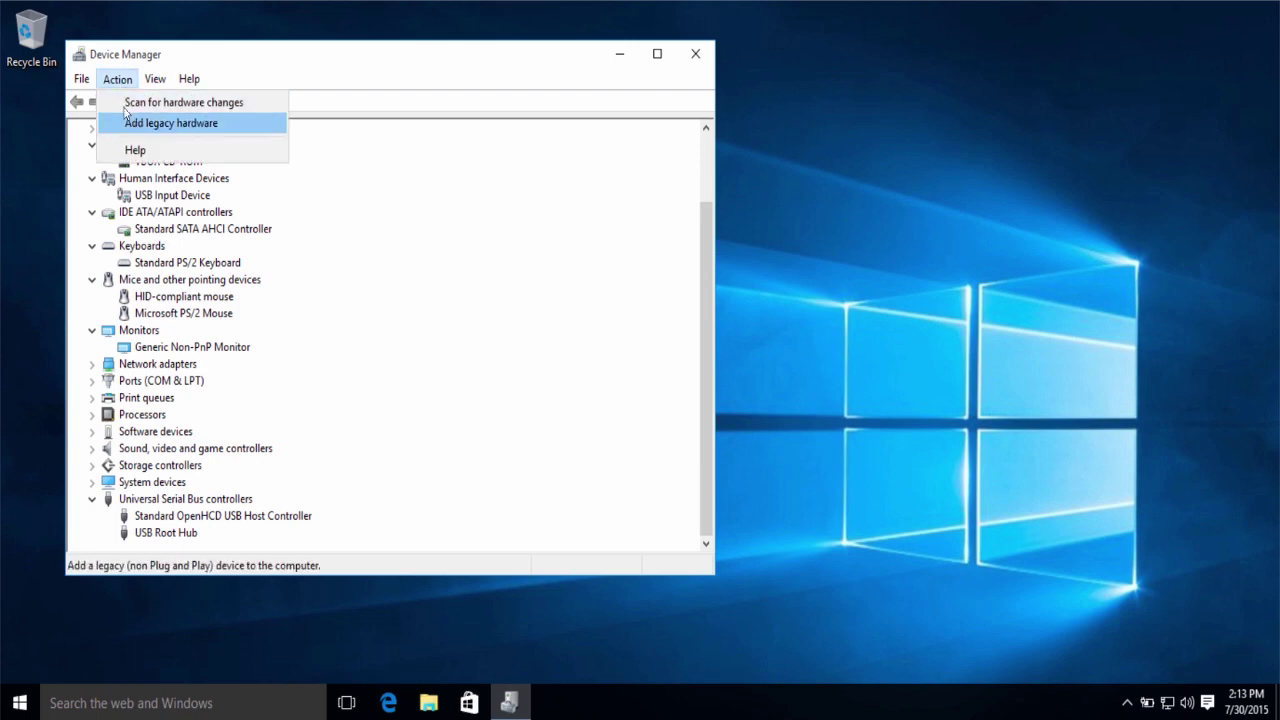
{"action": "key", "text": "Escape"}
{"action": "left_click", "coordinate": [117, 79]}
{"action": "mouse_move", "coordinate": [155, 79]}
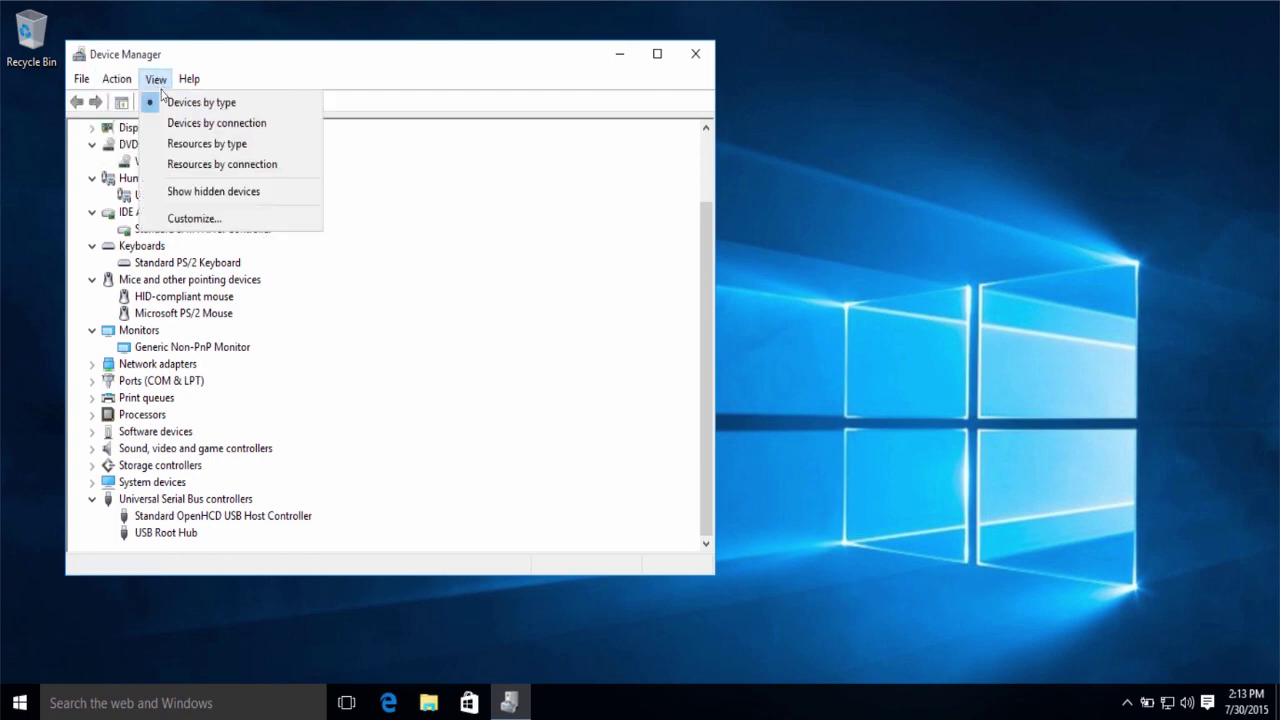
{"action": "left_click", "coordinate": [318, 194]}
Step: Expand the Ports (COM & LPT) category and uninstall the Printer Port (LPT1) device
{"action": "left_click", "coordinate": [100, 381]}
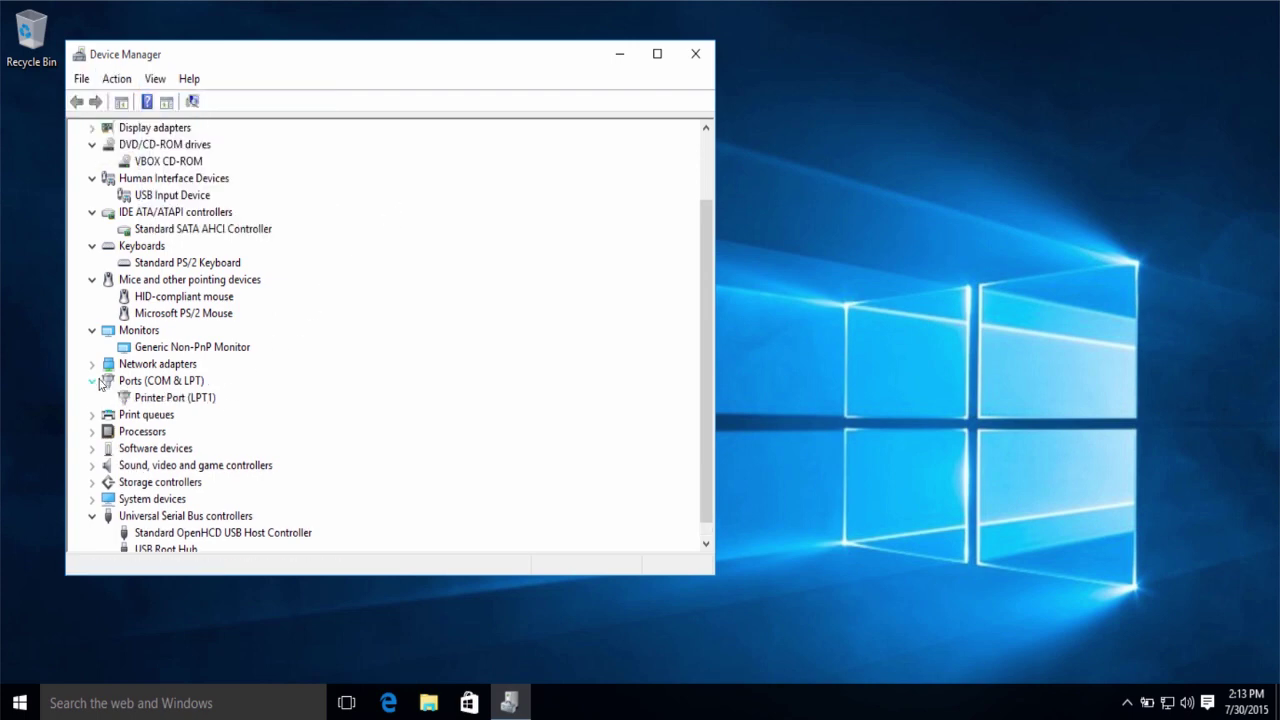
{"action": "left_click", "coordinate": [160, 397]}
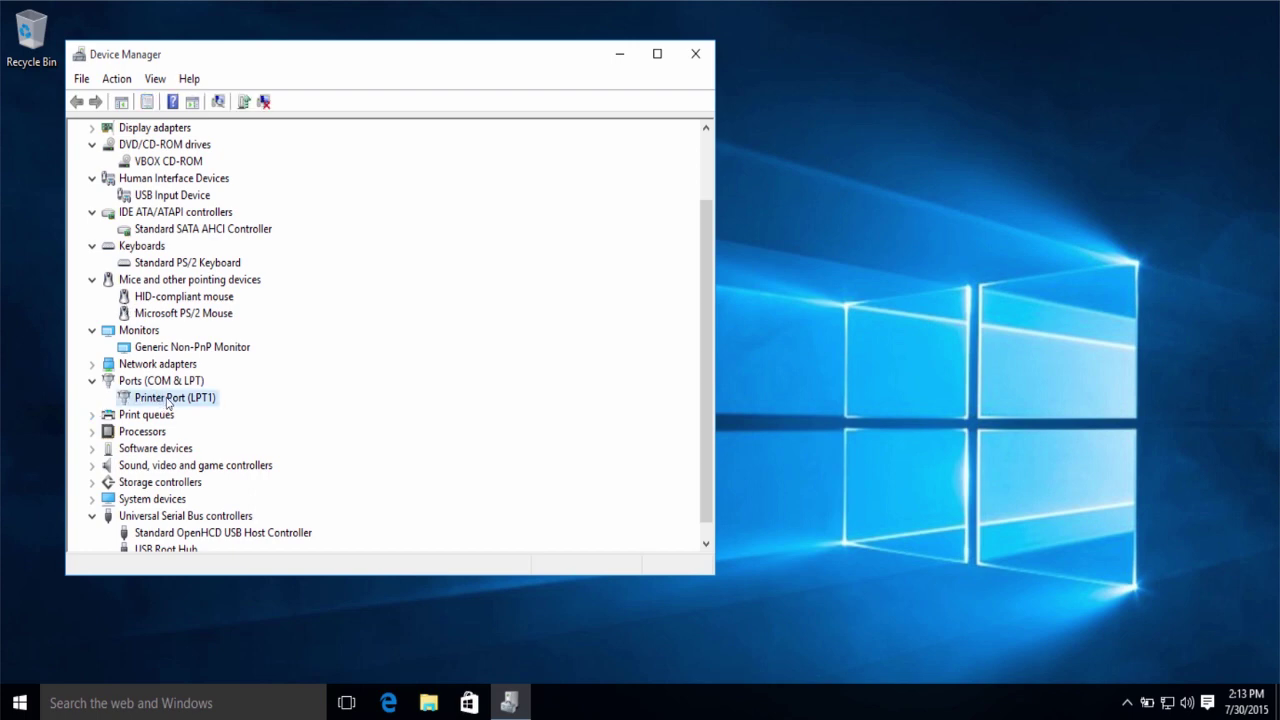
{"action": "right_click", "coordinate": [172, 404]}
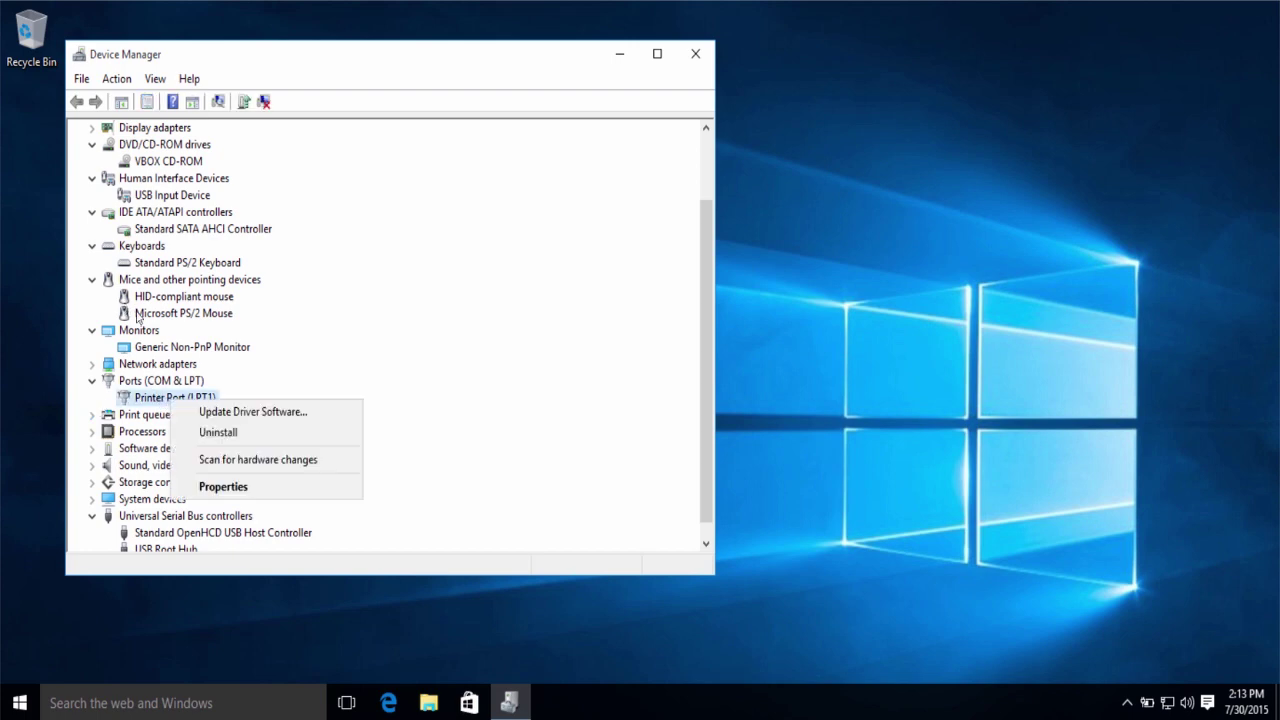
{"action": "left_click", "coordinate": [217, 431]}
{"action": "left_click", "coordinate": [667, 426]}
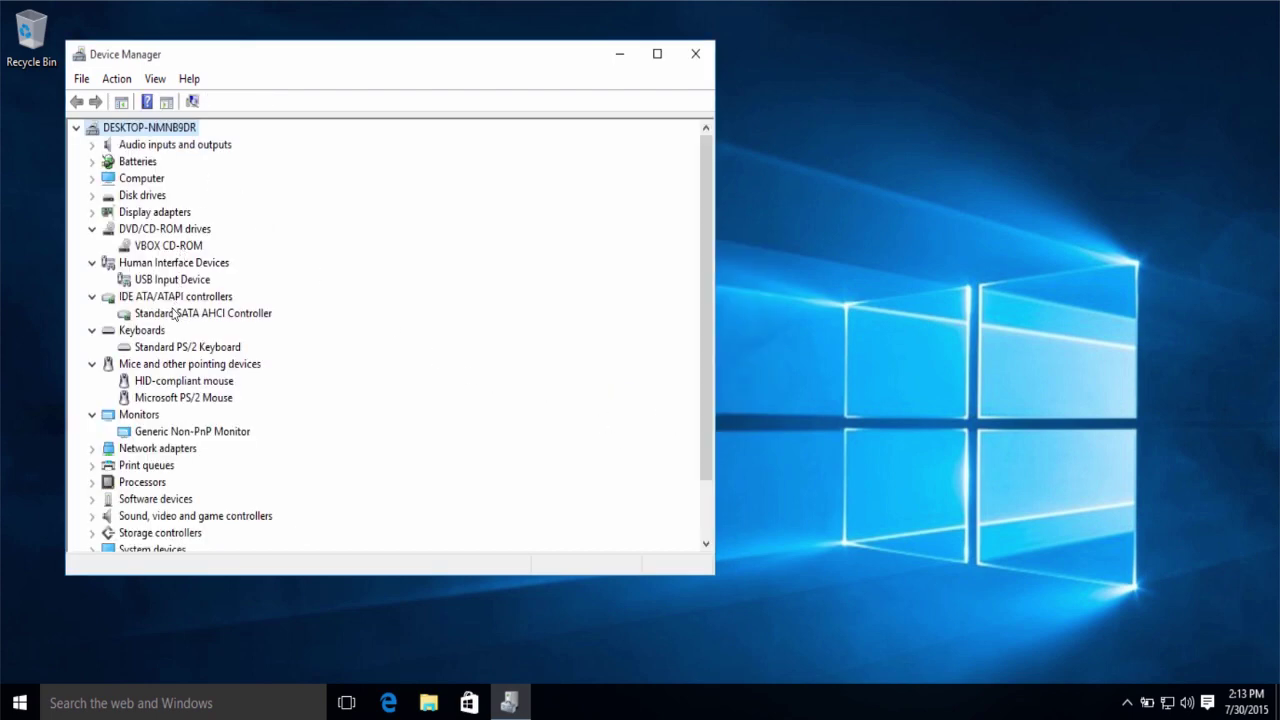
Step: Turn off Windows write-cache buffer flushing in the policies of the VBOX HARDDISK disk drive
{"action": "left_click", "coordinate": [93, 196]}
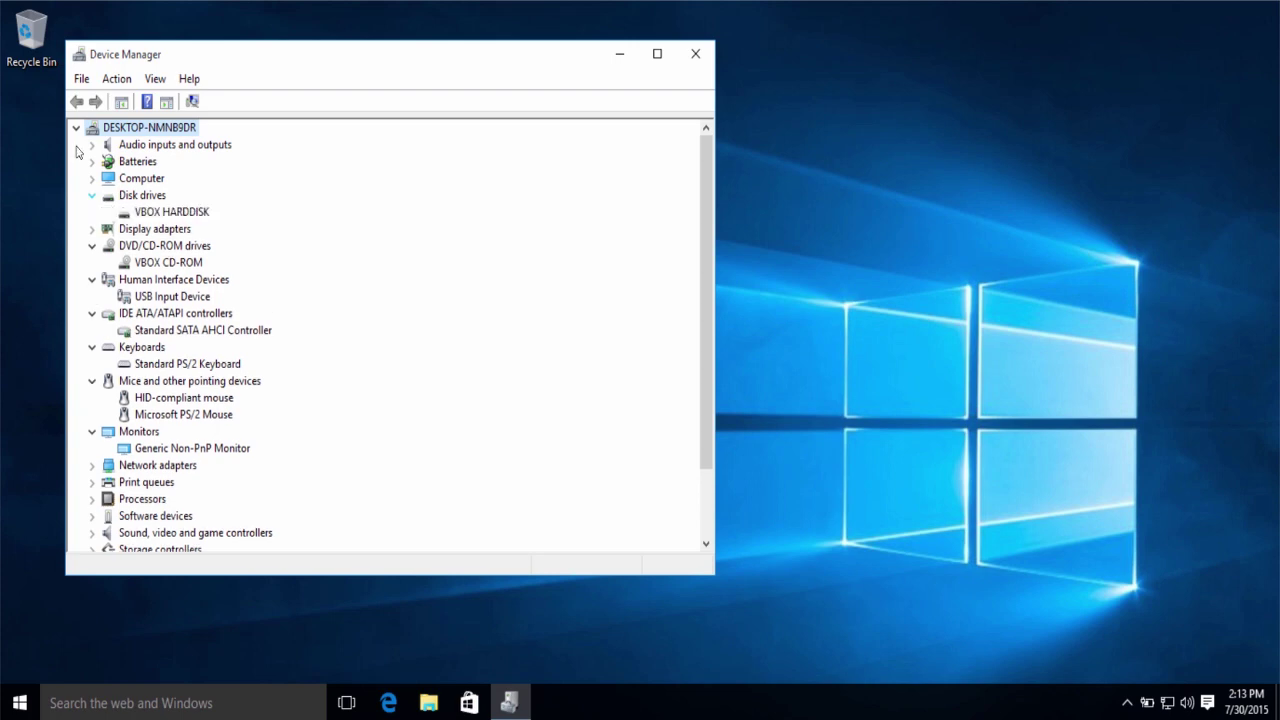
{"action": "right_click", "coordinate": [160, 212]}
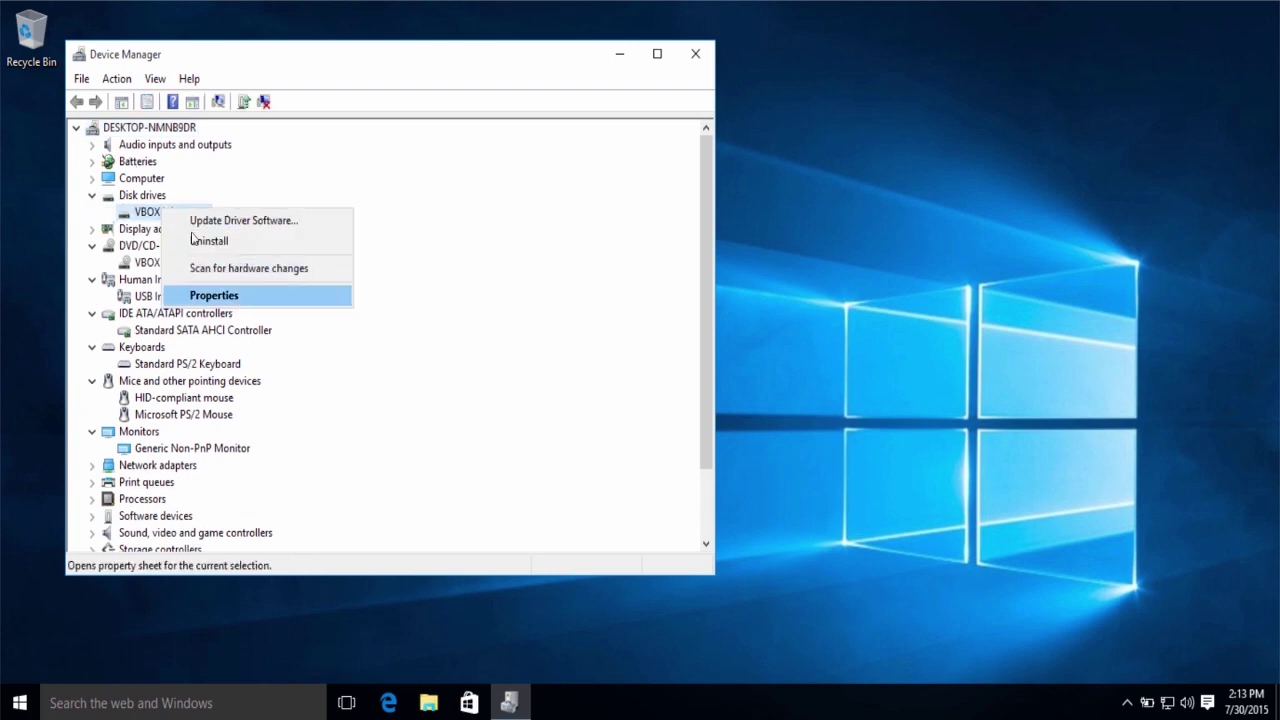
{"action": "left_click", "coordinate": [232, 296]}
{"action": "left_click", "coordinate": [299, 142]}
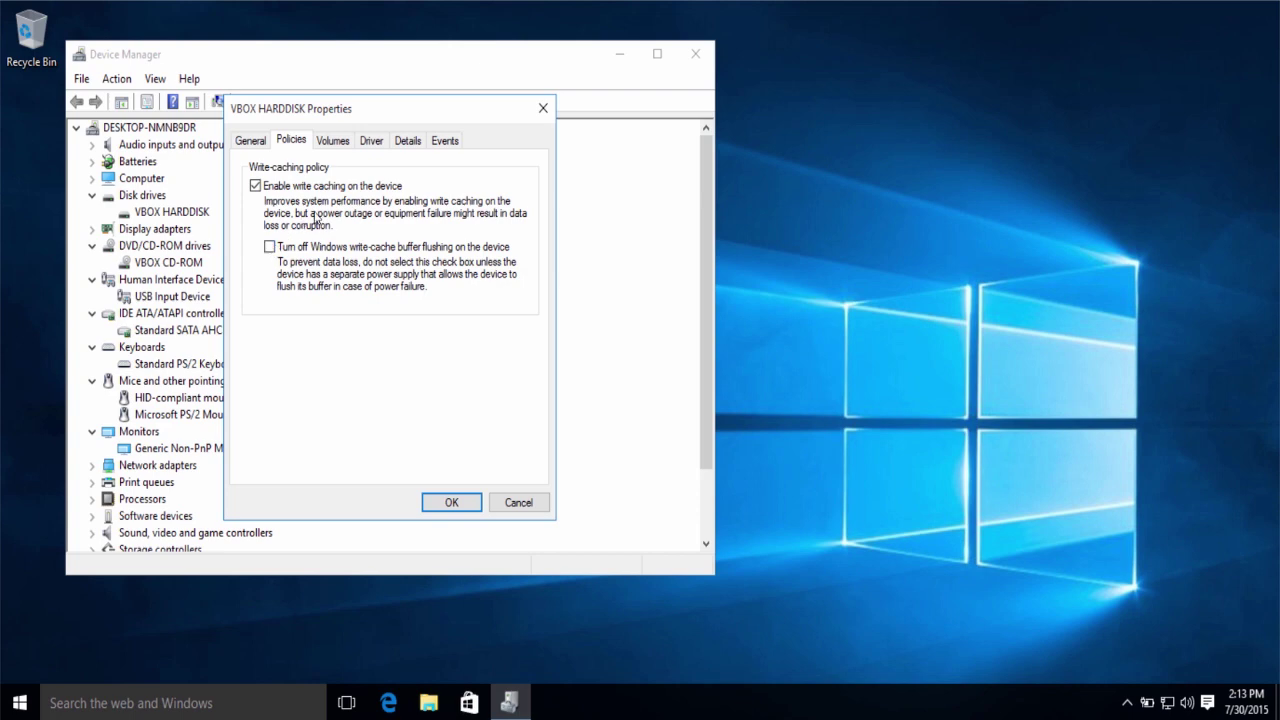
{"action": "left_click", "coordinate": [269, 247]}
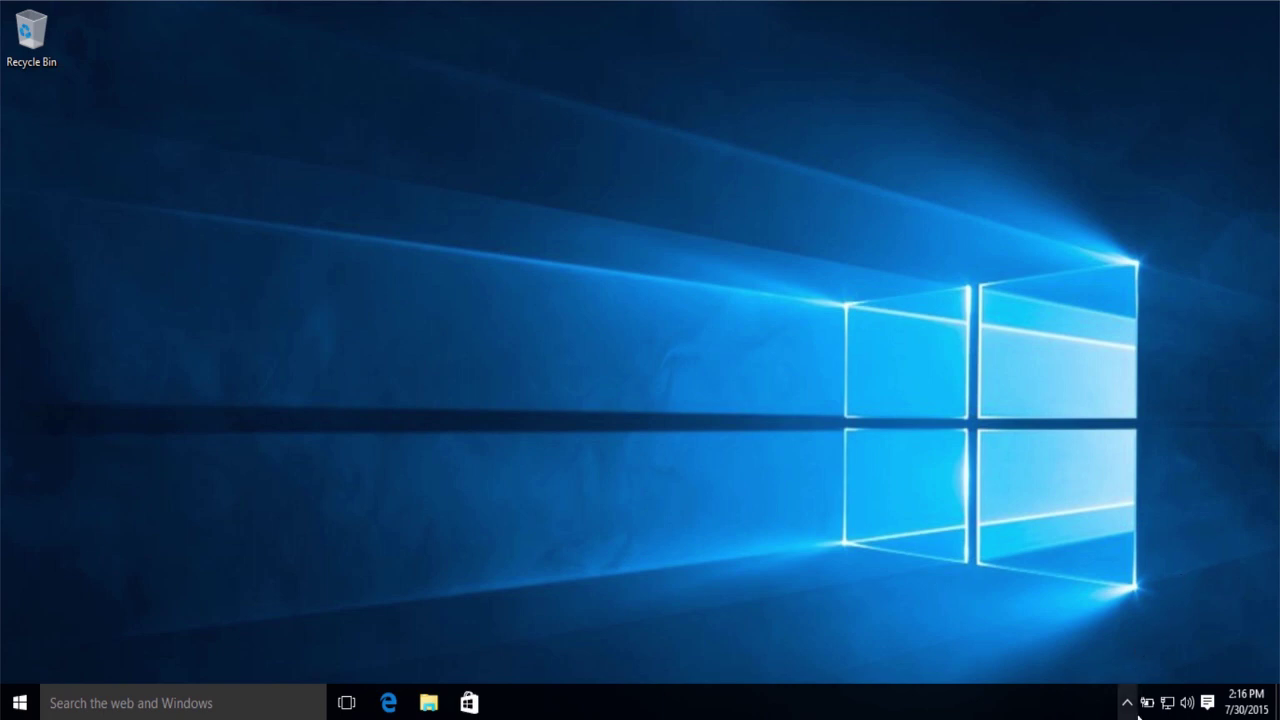
{"action": "mouse_move", "coordinate": [1154, 688]}
{"action": "left_click", "coordinate": [165, 703]}
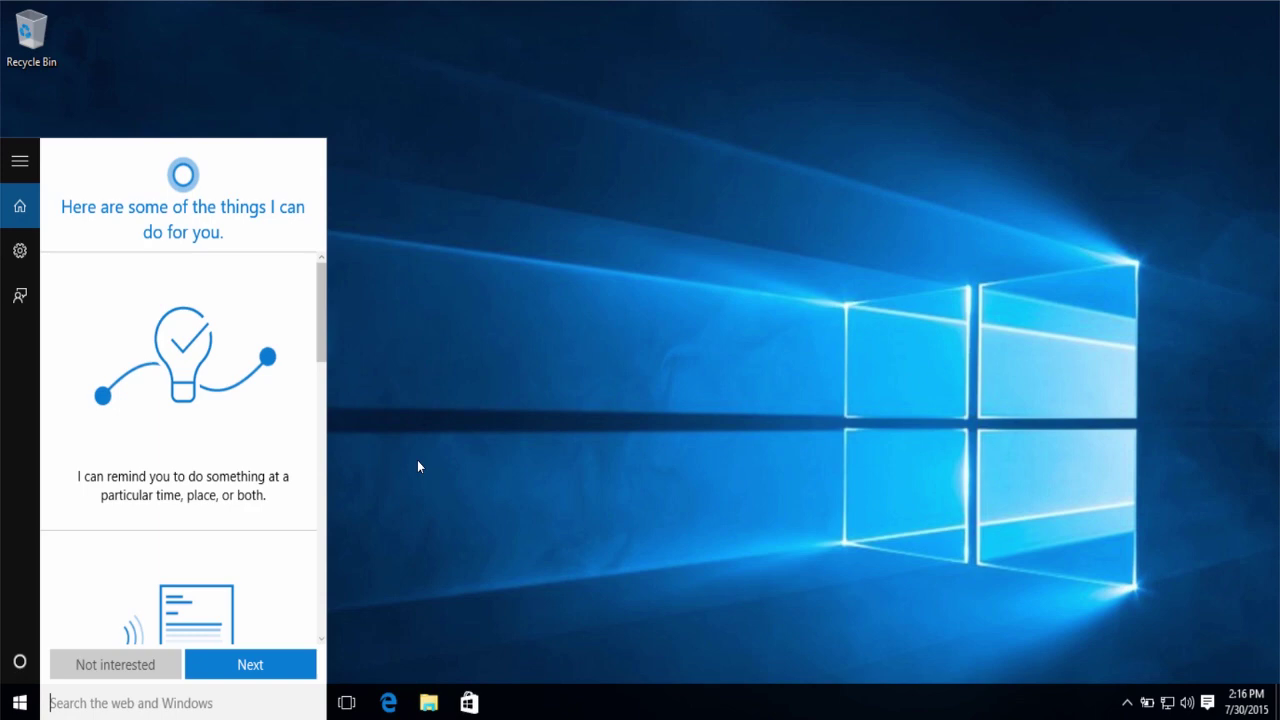
{"action": "type", "text": "power"}
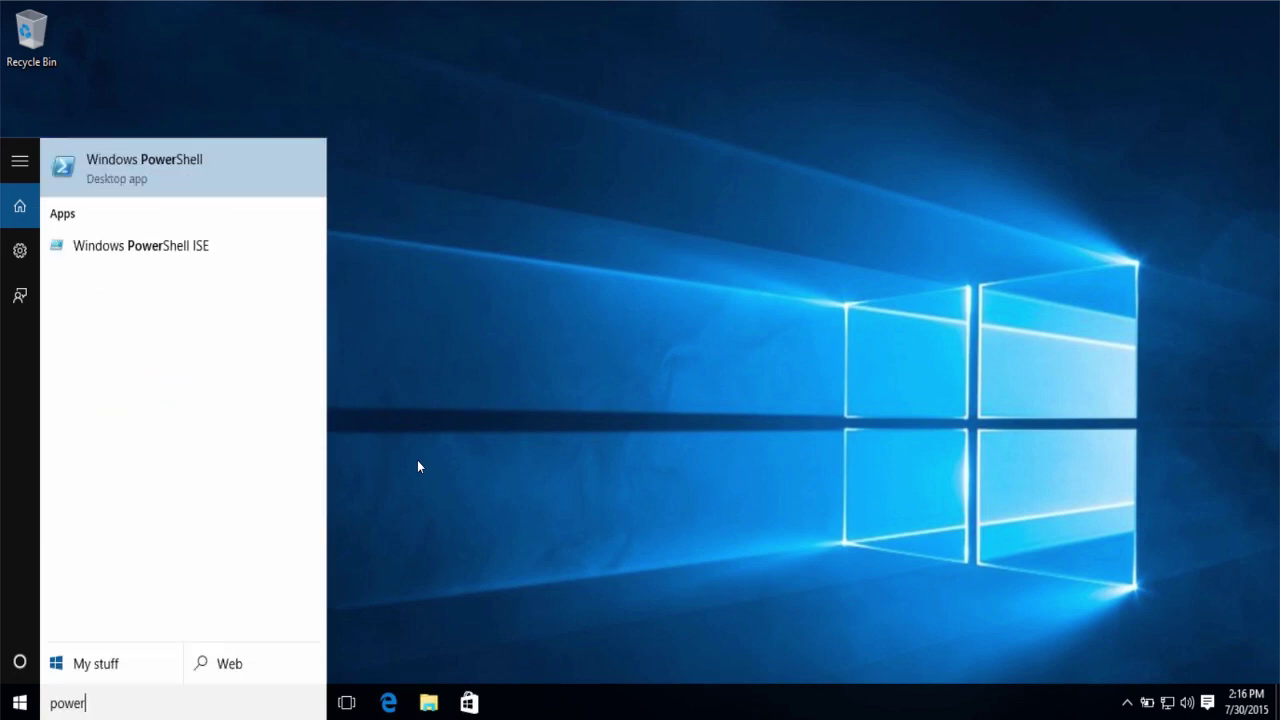
{"action": "type", "text": " options"}
{"action": "left_click", "coordinate": [846, 286]}
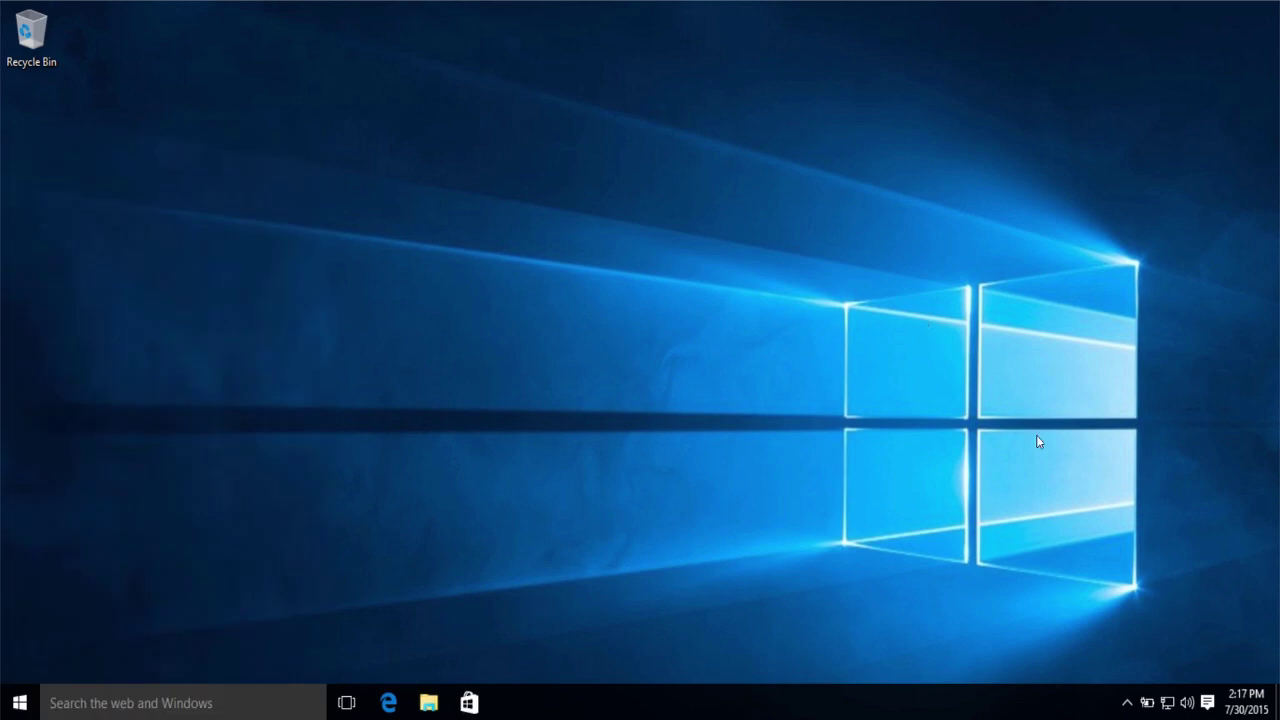
Step: Open Power Options and select the High performance power plan
{"action": "right_click", "coordinate": [1152, 701]}
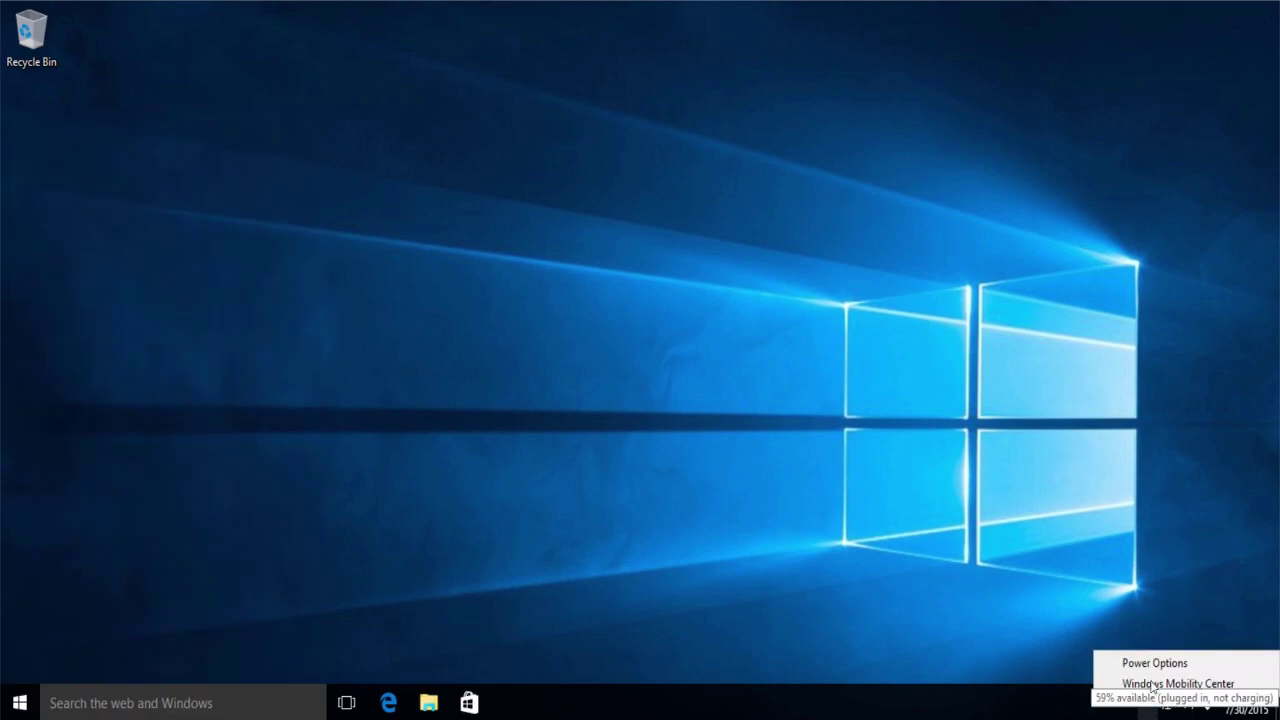
{"action": "left_click", "coordinate": [1152, 663]}
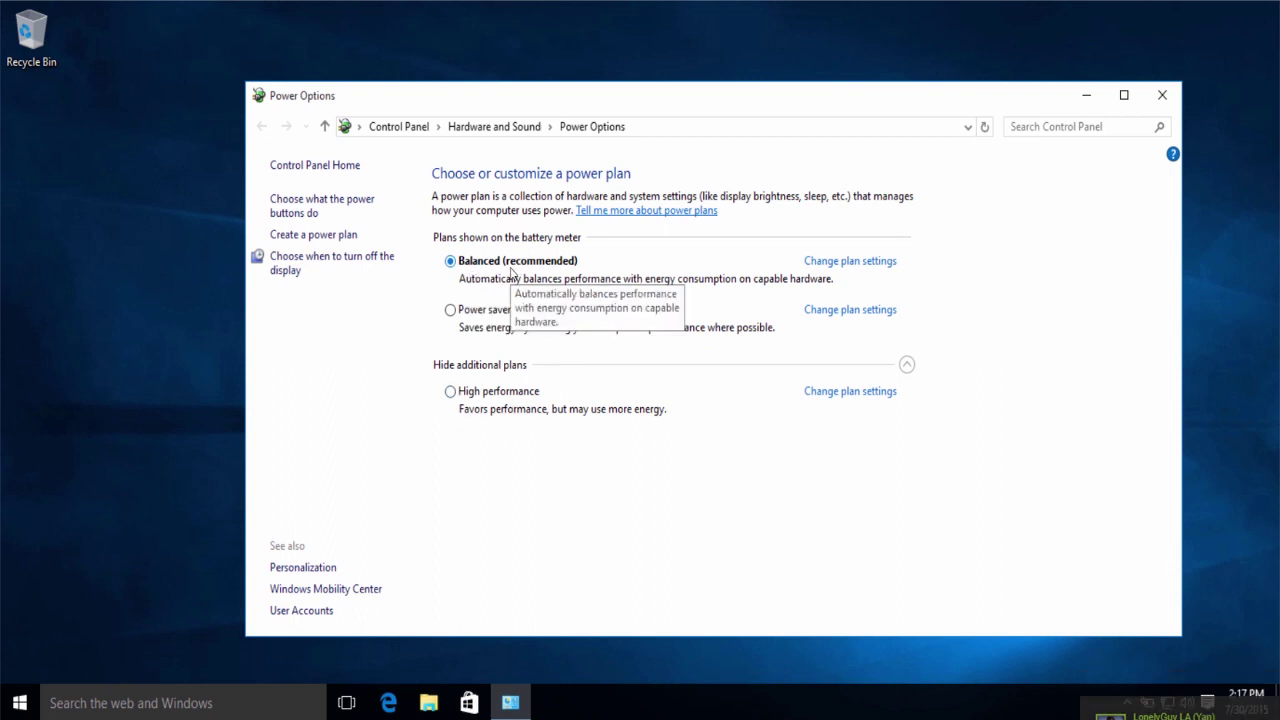
{"action": "left_click", "coordinate": [450, 391]}
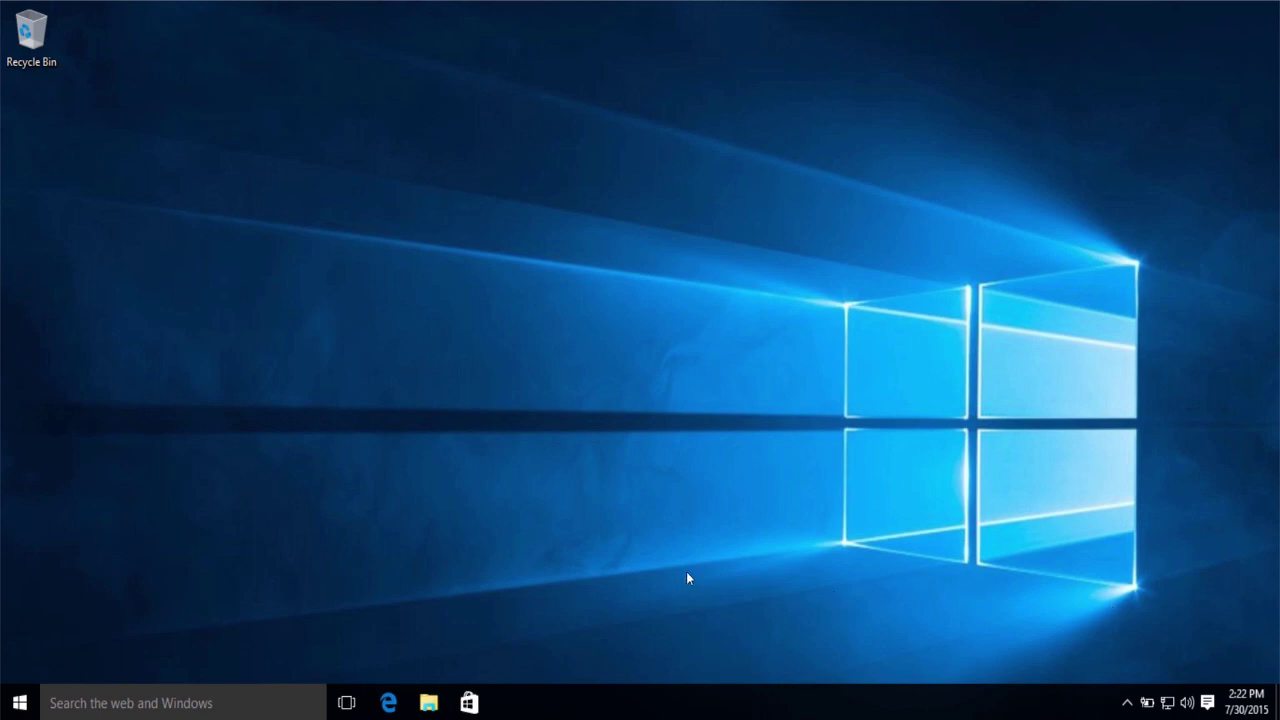
Step: Switch to File Explorer, create a folder named toolbar in Documents and open it
{"action": "left_click", "coordinate": [20, 702]}
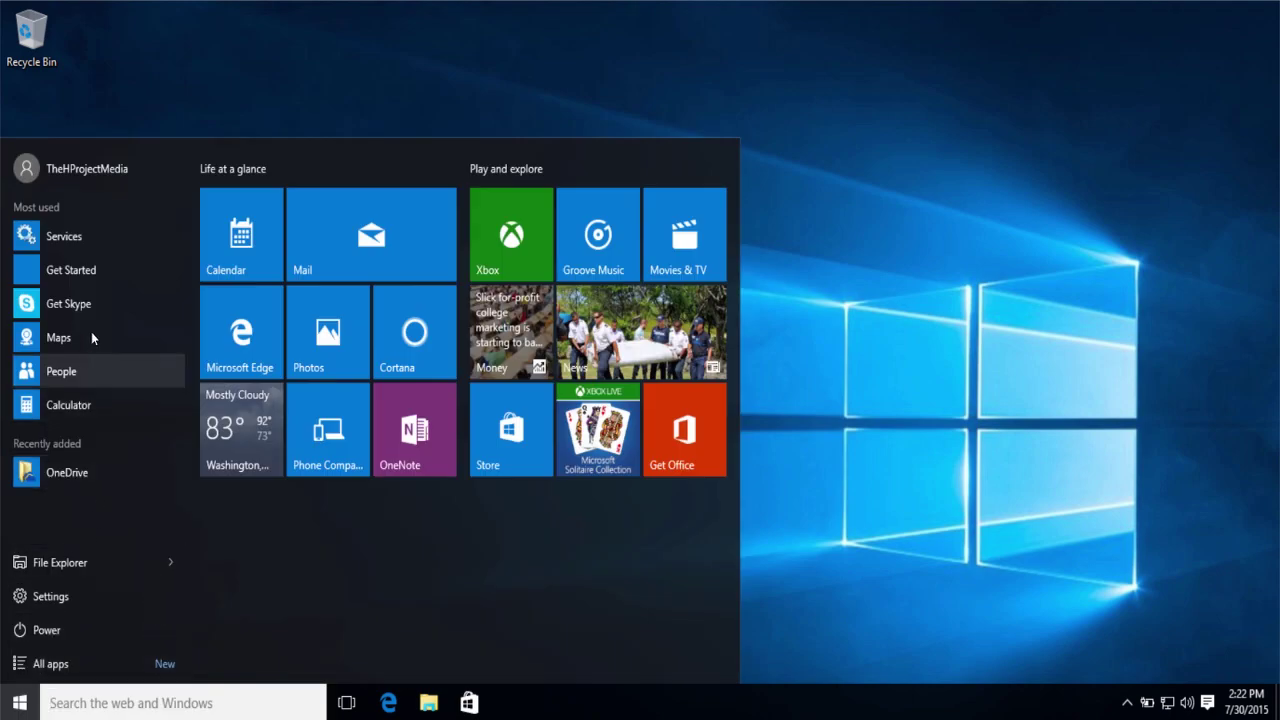
{"action": "left_click", "coordinate": [72, 567]}
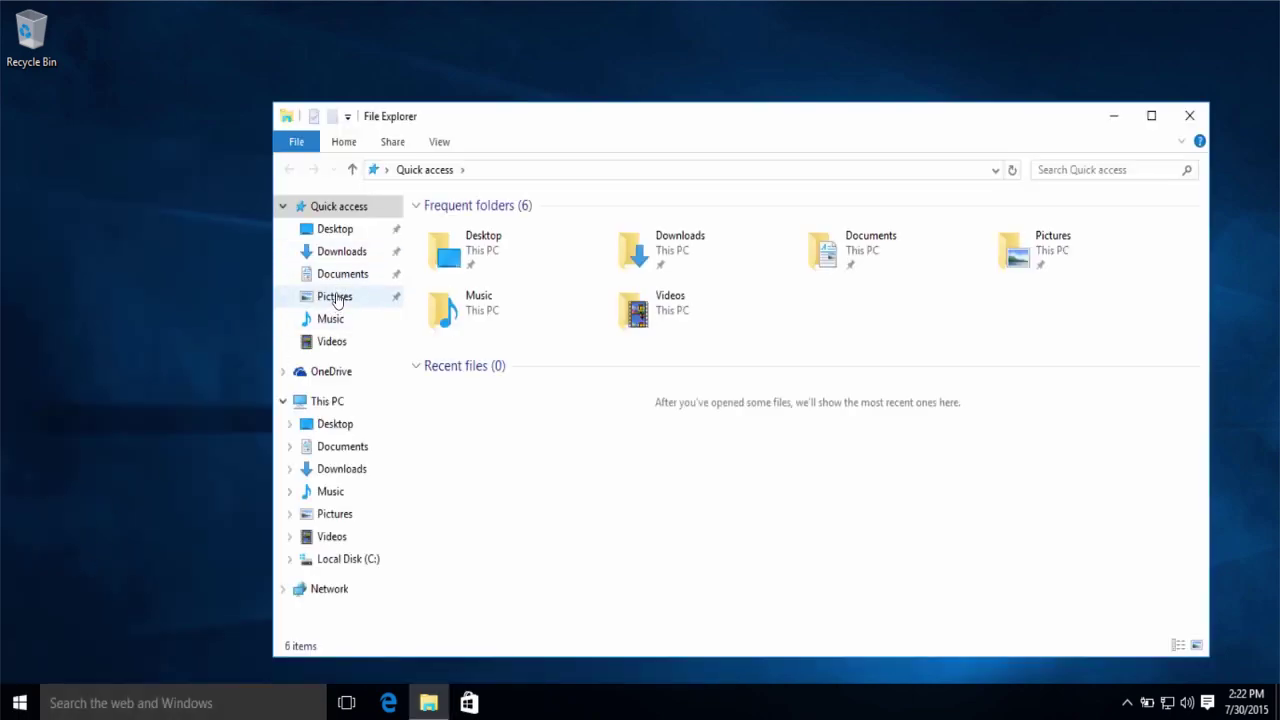
{"action": "left_click", "coordinate": [338, 274]}
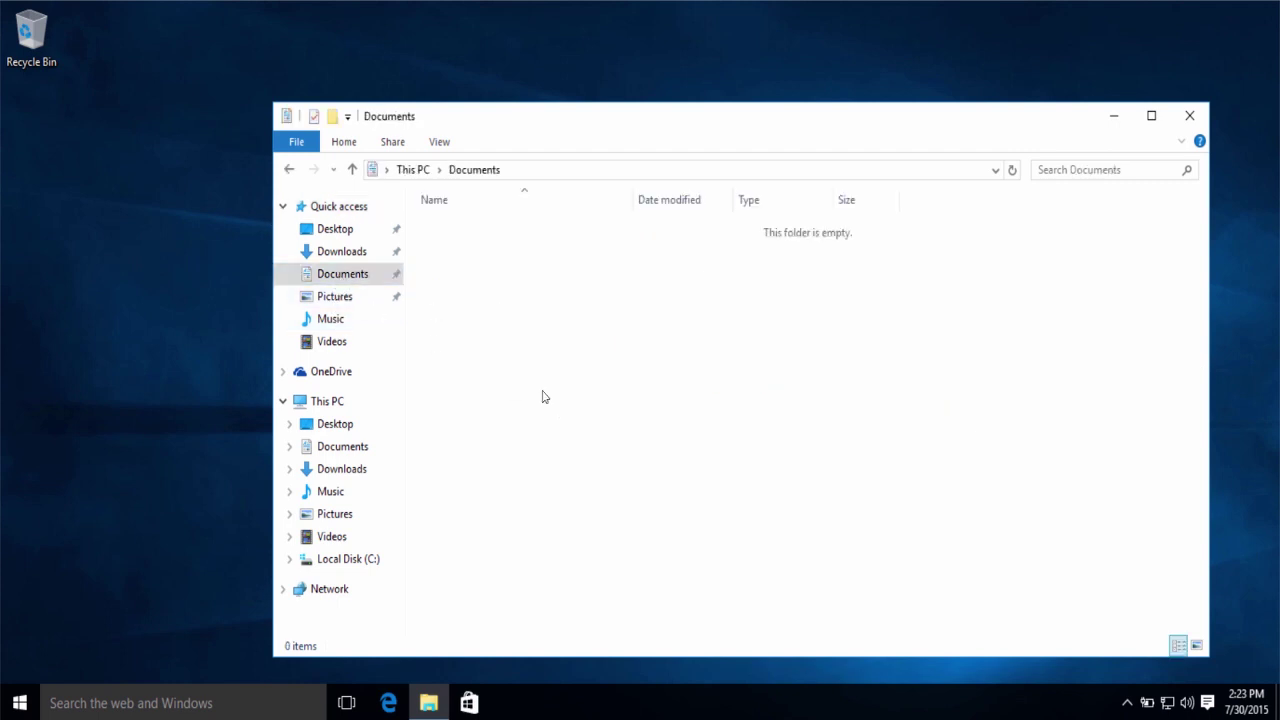
{"action": "right_click", "coordinate": [535, 366]}
{"action": "mouse_move", "coordinate": [624, 573]}
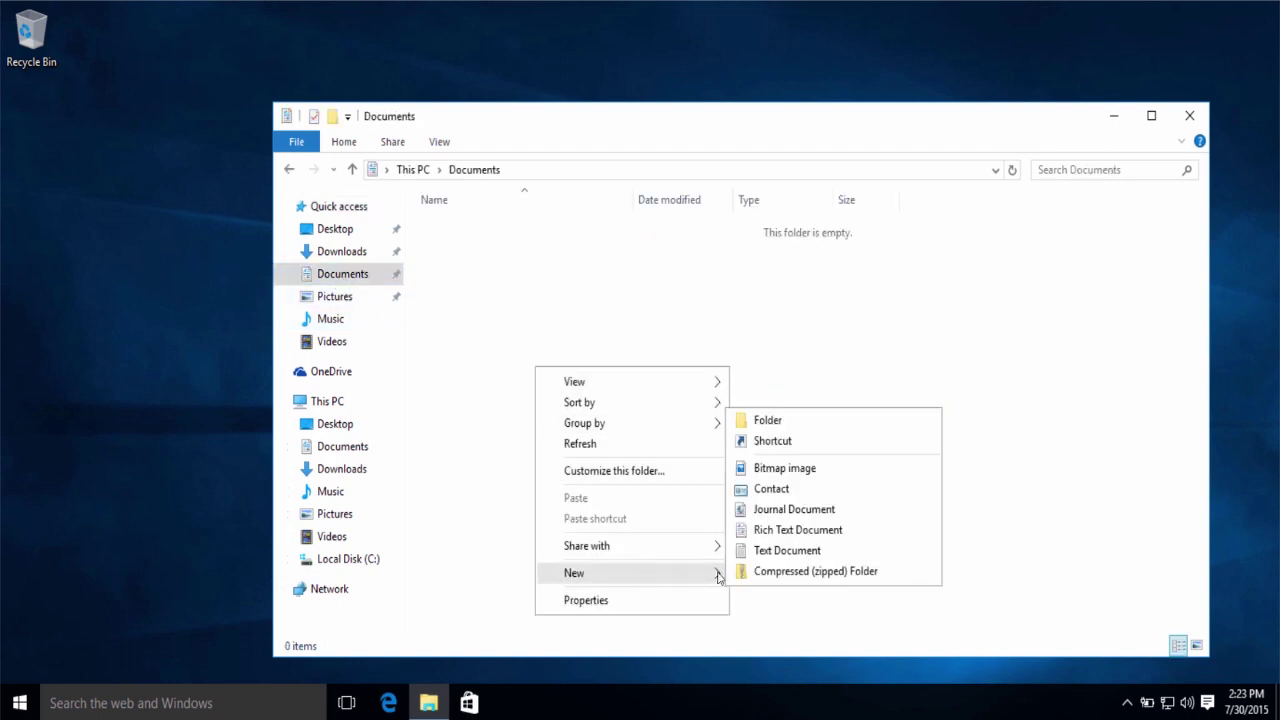
{"action": "left_click", "coordinate": [798, 421]}
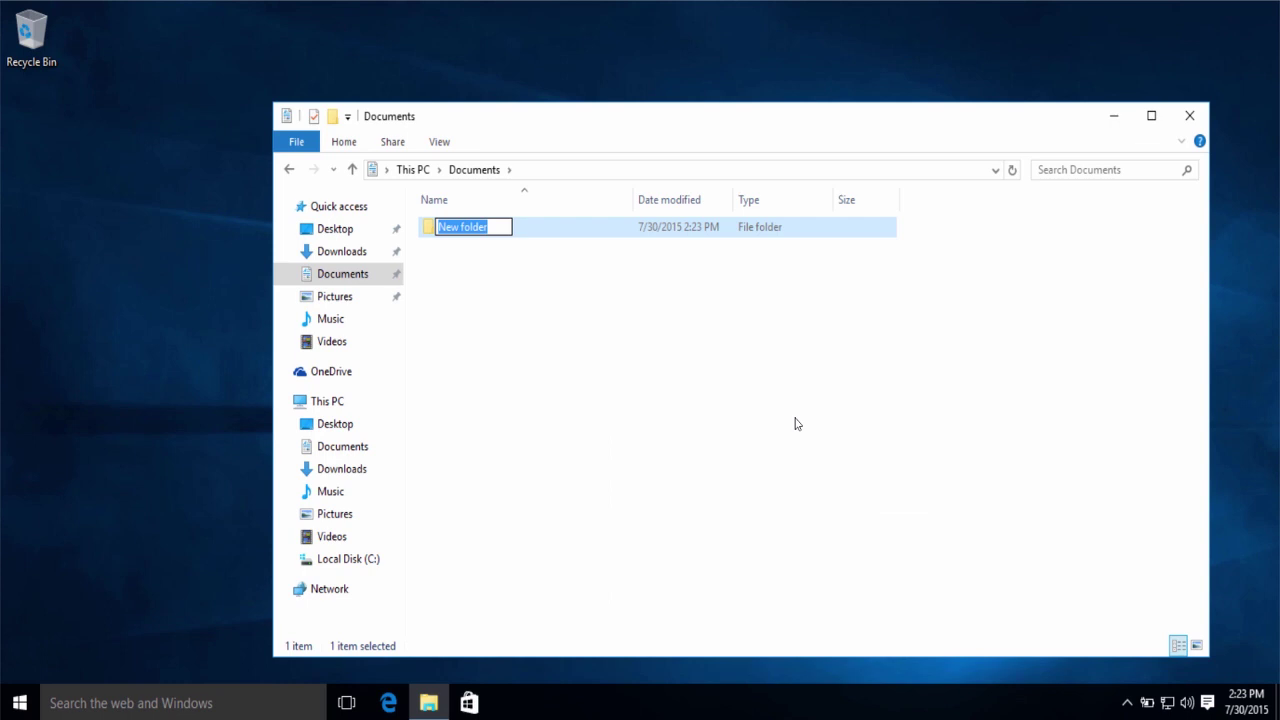
{"action": "type", "text": "toolbar"}
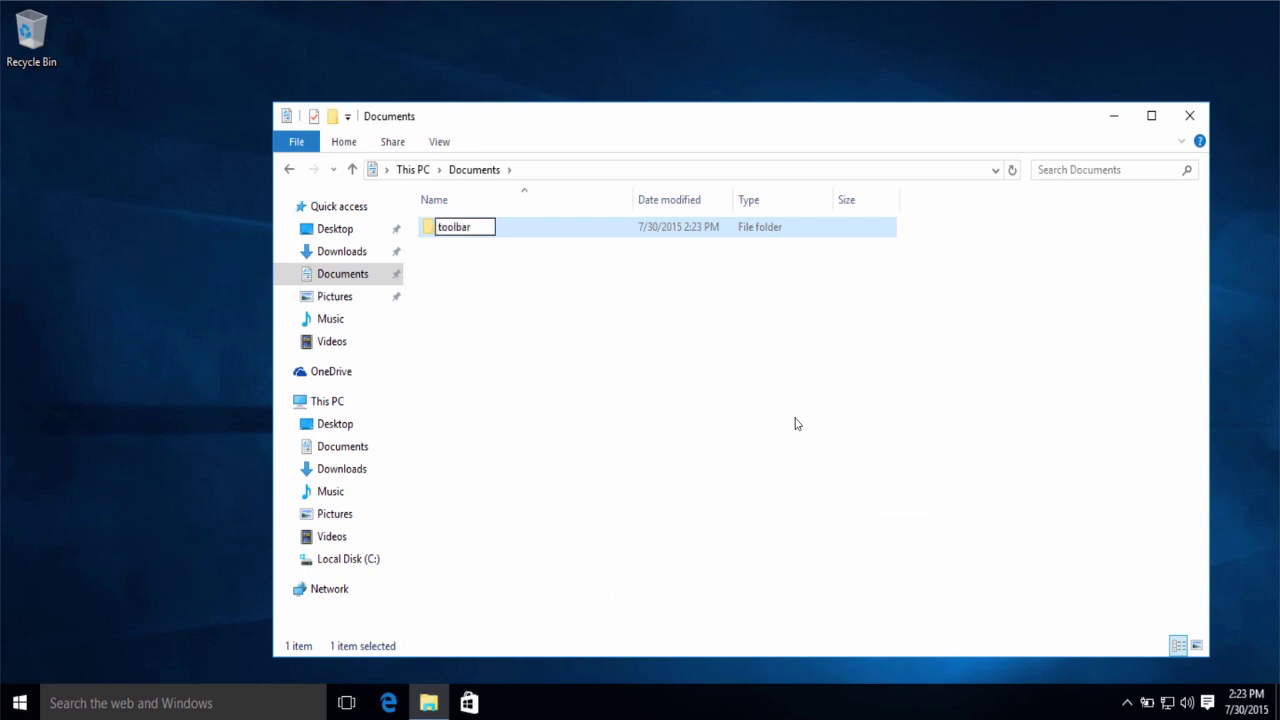
{"action": "key", "text": "Return"}
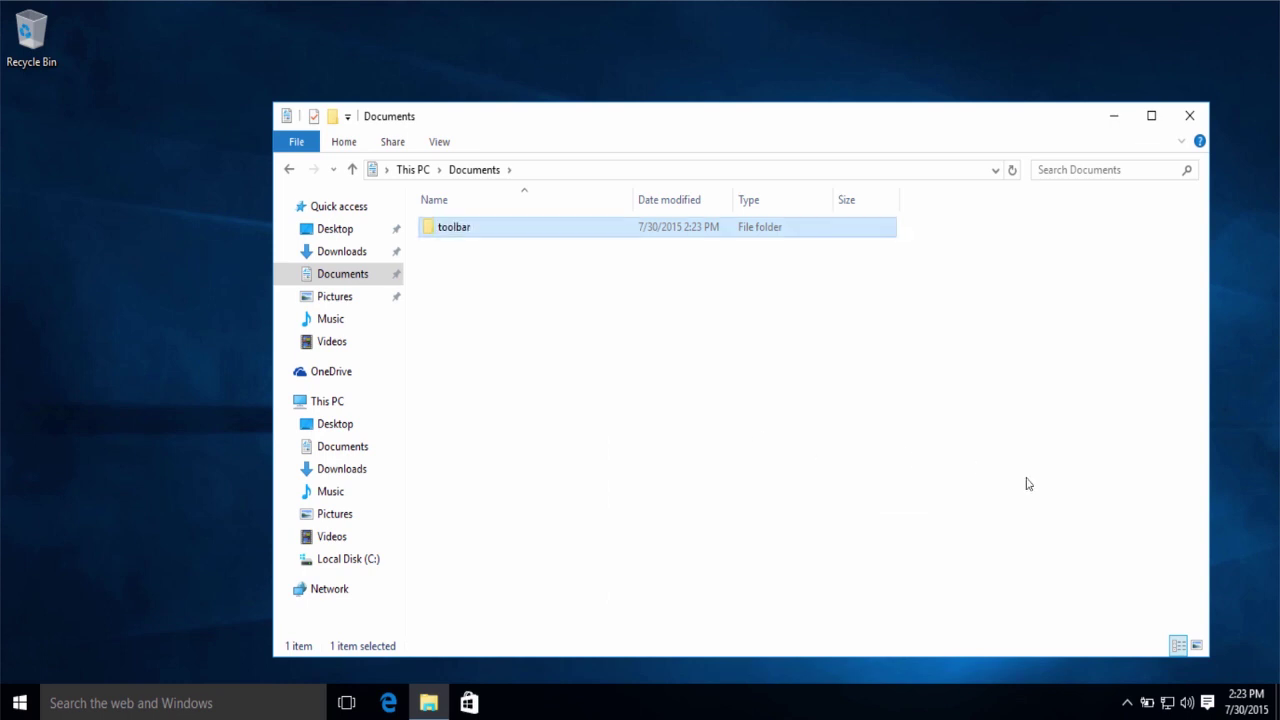
{"action": "double_click", "coordinate": [474, 236]}
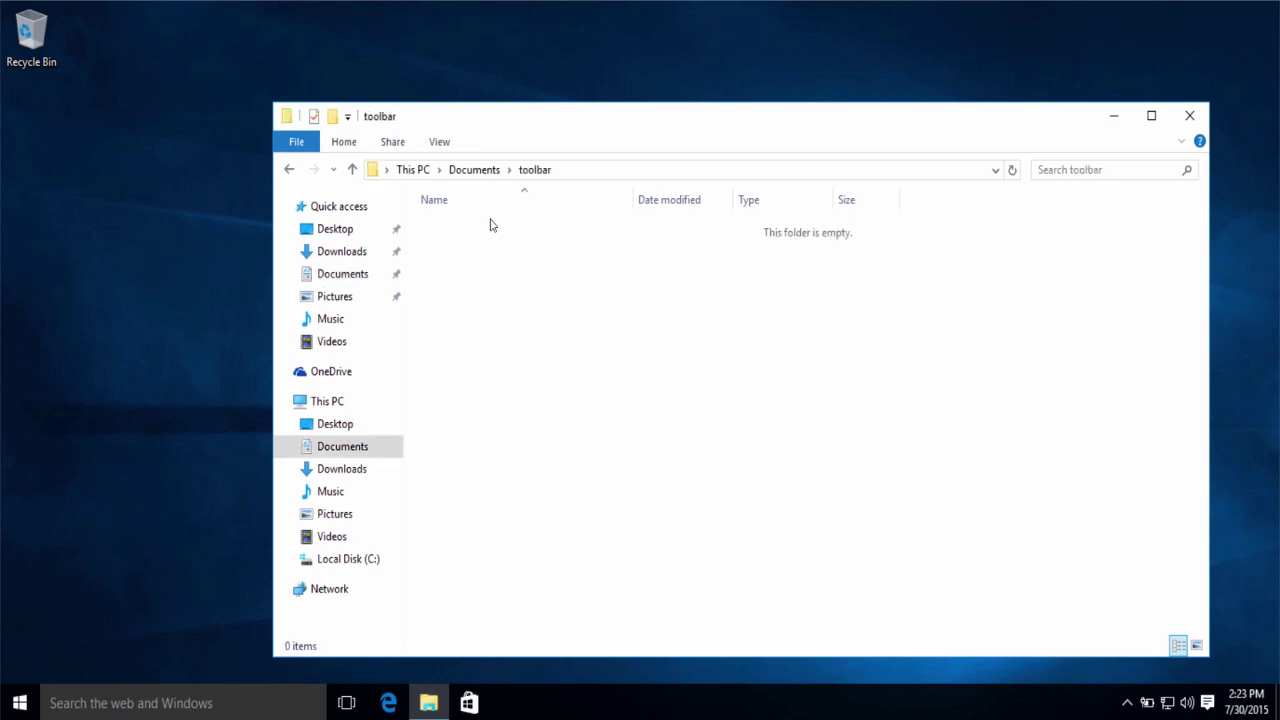
{"action": "left_click", "coordinate": [146, 521]}
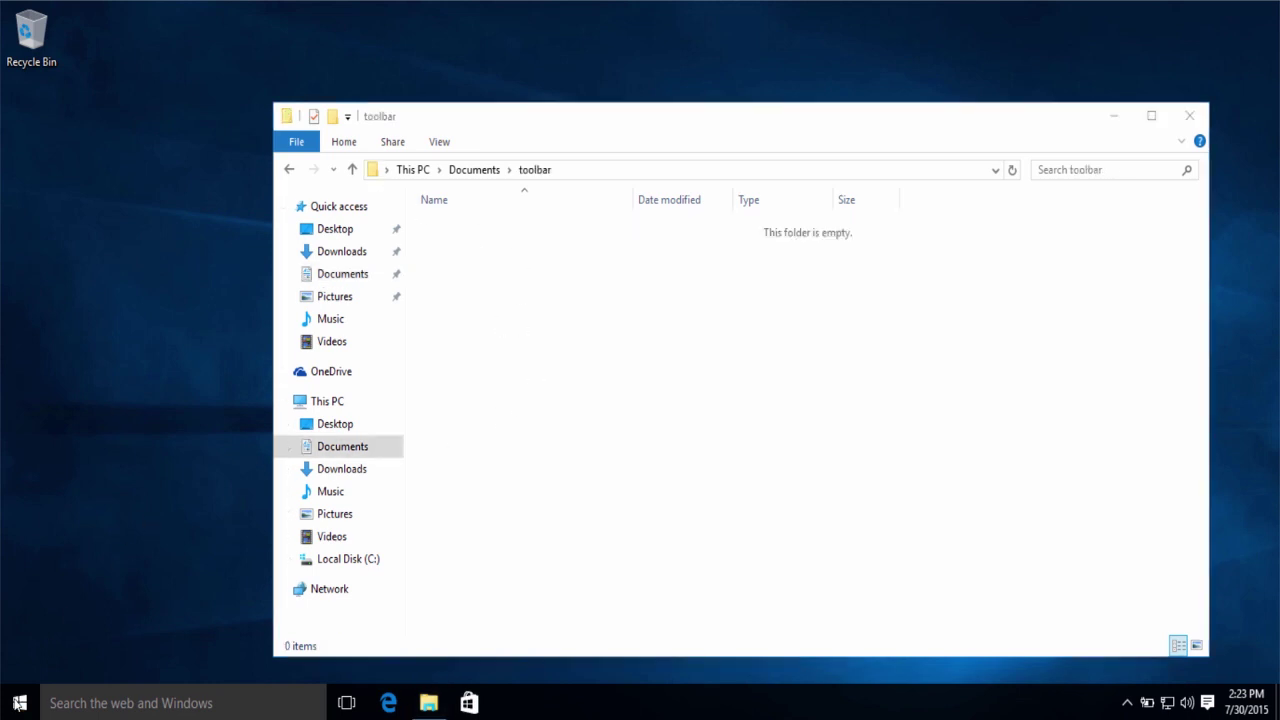
{"action": "left_click", "coordinate": [18, 703]}
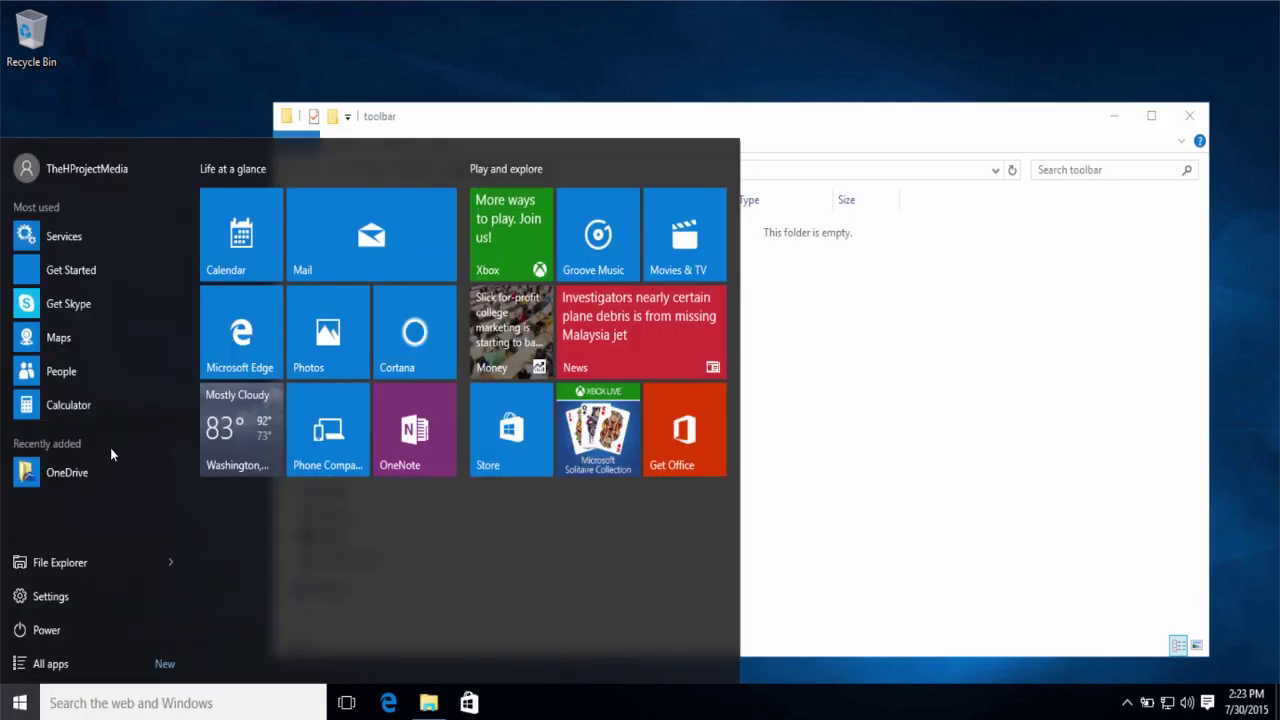
{"action": "right_click", "coordinate": [78, 305]}
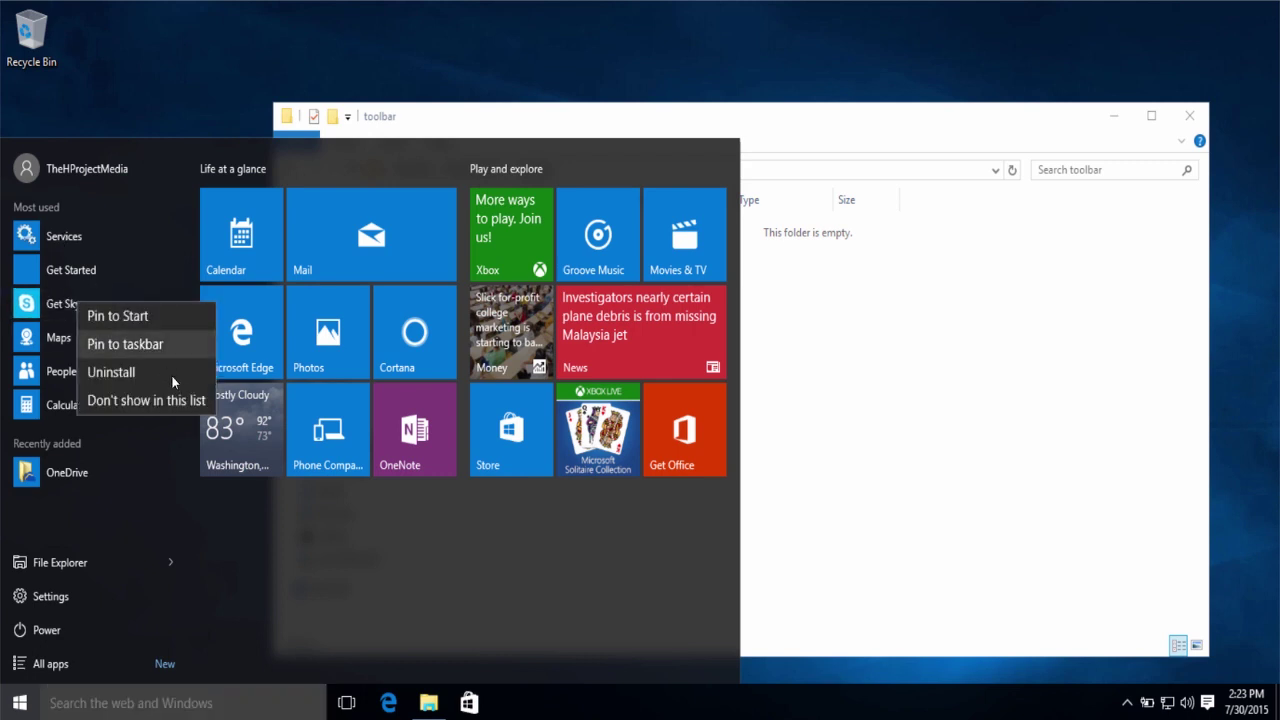
{"action": "key", "text": "Escape"}
{"action": "key", "text": "Escape"}
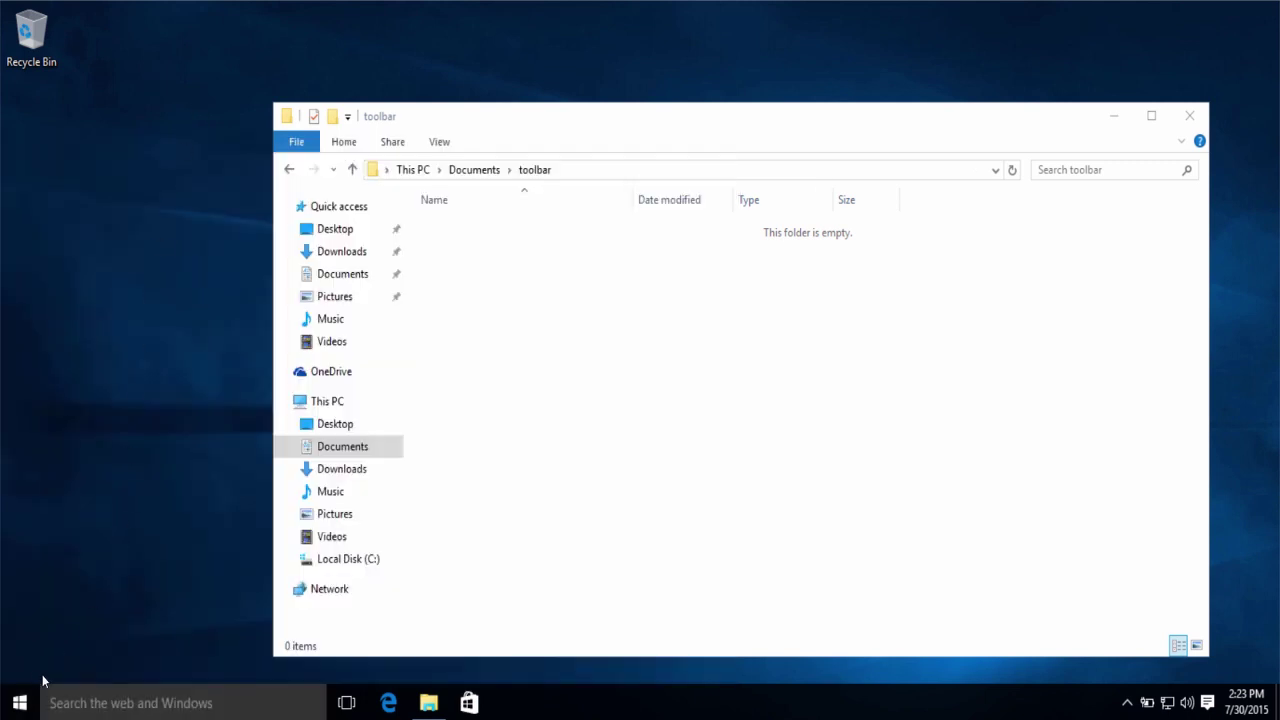
Step: Open a second File Explorer window and go to the Pictures folder
{"action": "left_click", "coordinate": [10, 692]}
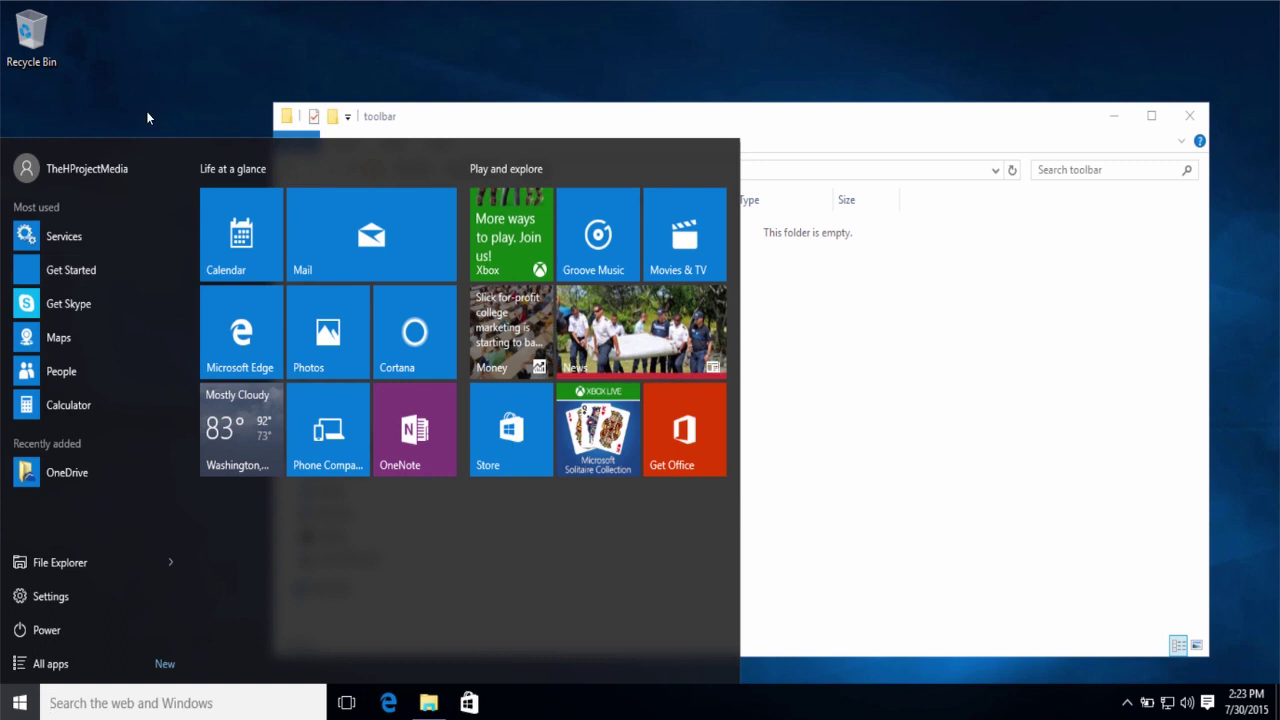
{"action": "left_click", "coordinate": [75, 565]}
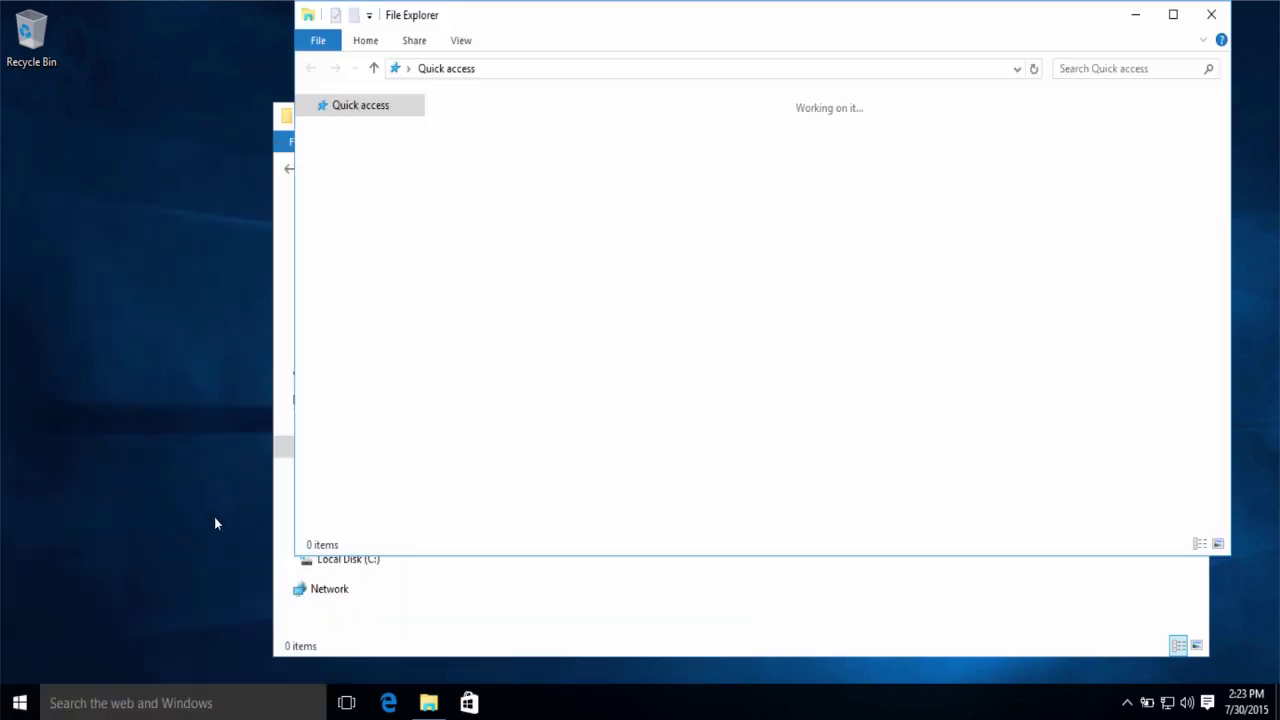
{"action": "left_click", "coordinate": [371, 195]}
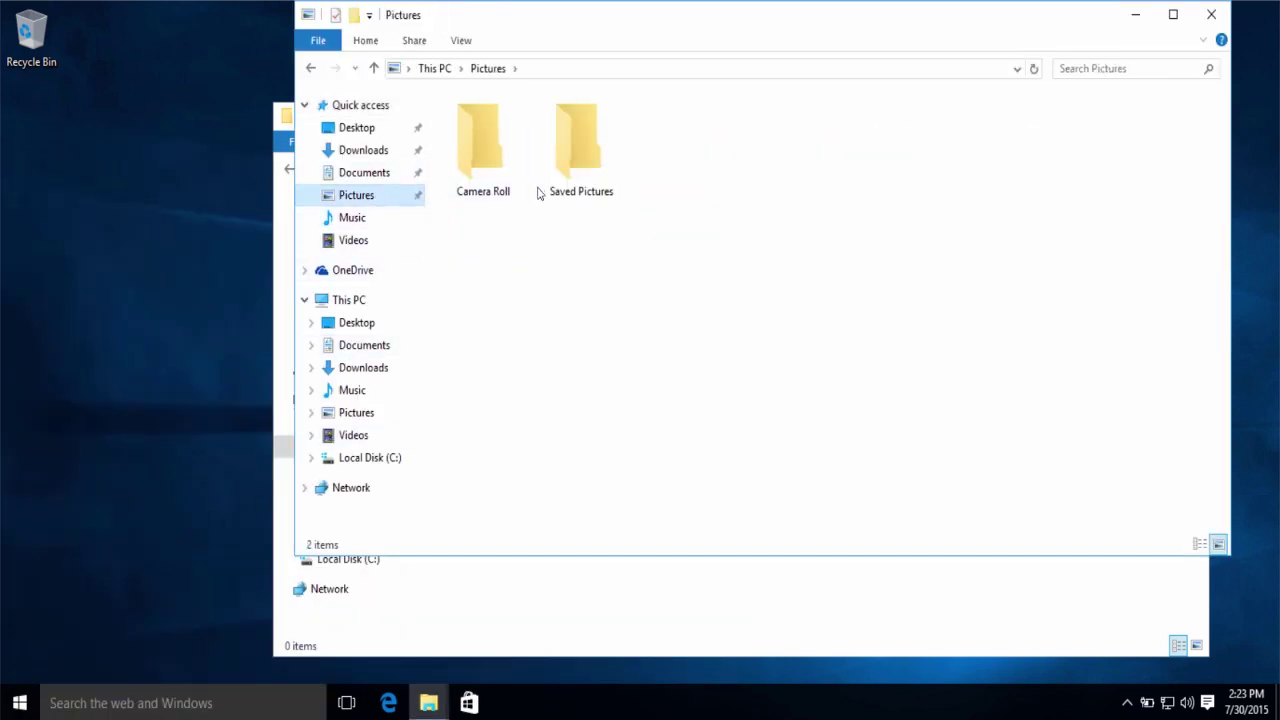
Step: Browse the Documents, Downloads, Videos and Pictures folders in the second File Explorer window and close that window
{"action": "left_click_drag", "start_coordinate": [615, 220], "coordinate": [414, 220]}
{"action": "left_click", "coordinate": [362, 172]}
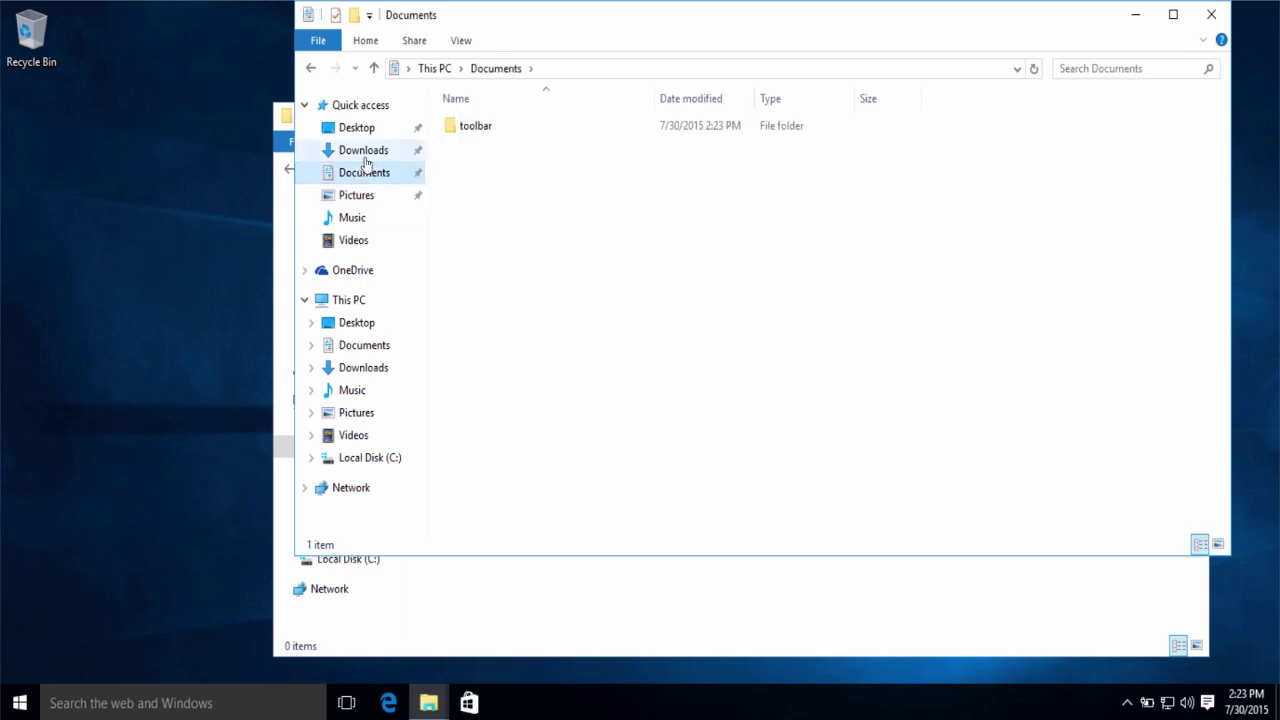
{"action": "left_click", "coordinate": [366, 150]}
{"action": "left_click", "coordinate": [355, 240]}
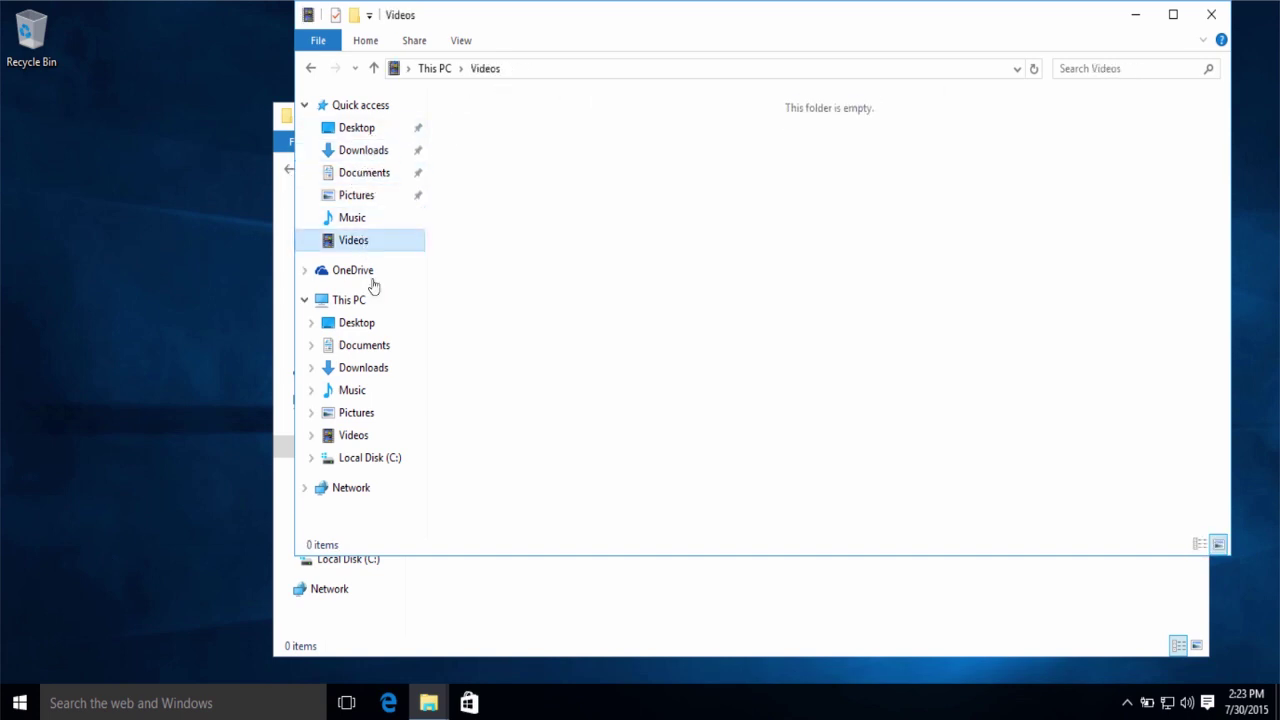
{"action": "left_click", "coordinate": [368, 345]}
{"action": "key", "text": "Down"}
{"action": "key", "text": "Down"}
{"action": "key", "text": "Down"}
{"action": "key", "text": "Down"}
{"action": "key", "text": "Down"}
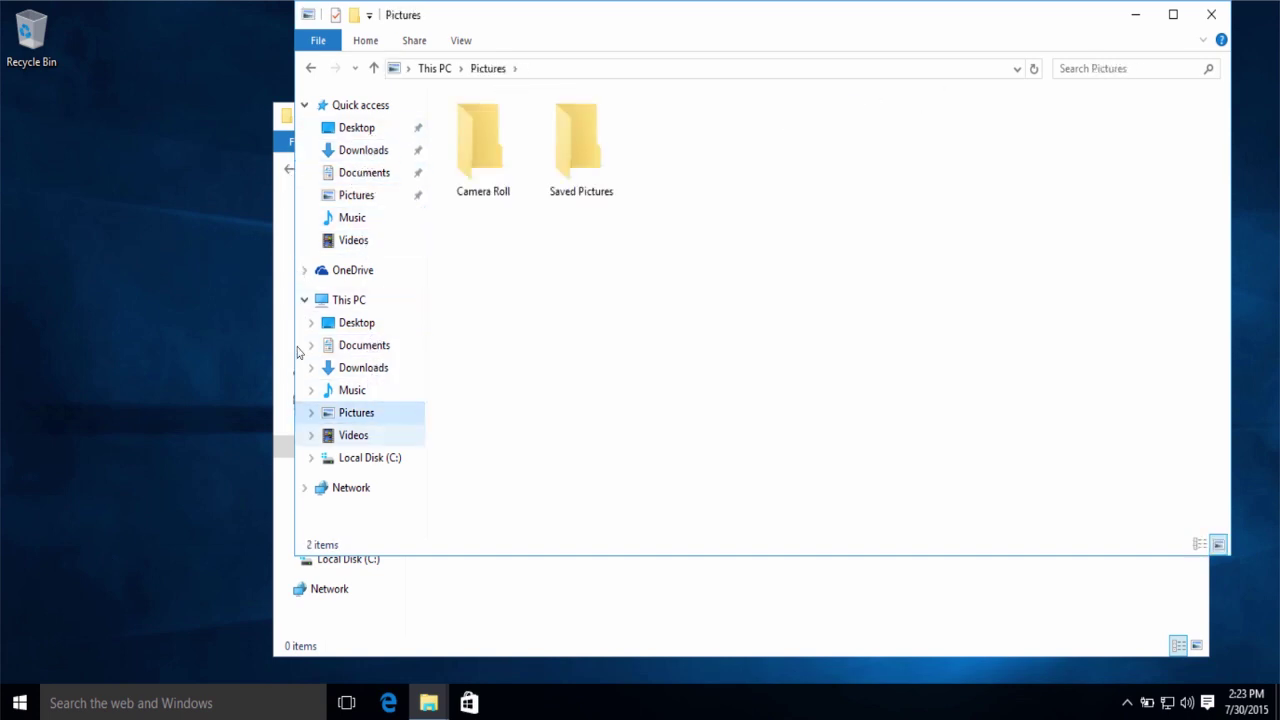
{"action": "left_click", "coordinate": [1211, 14]}
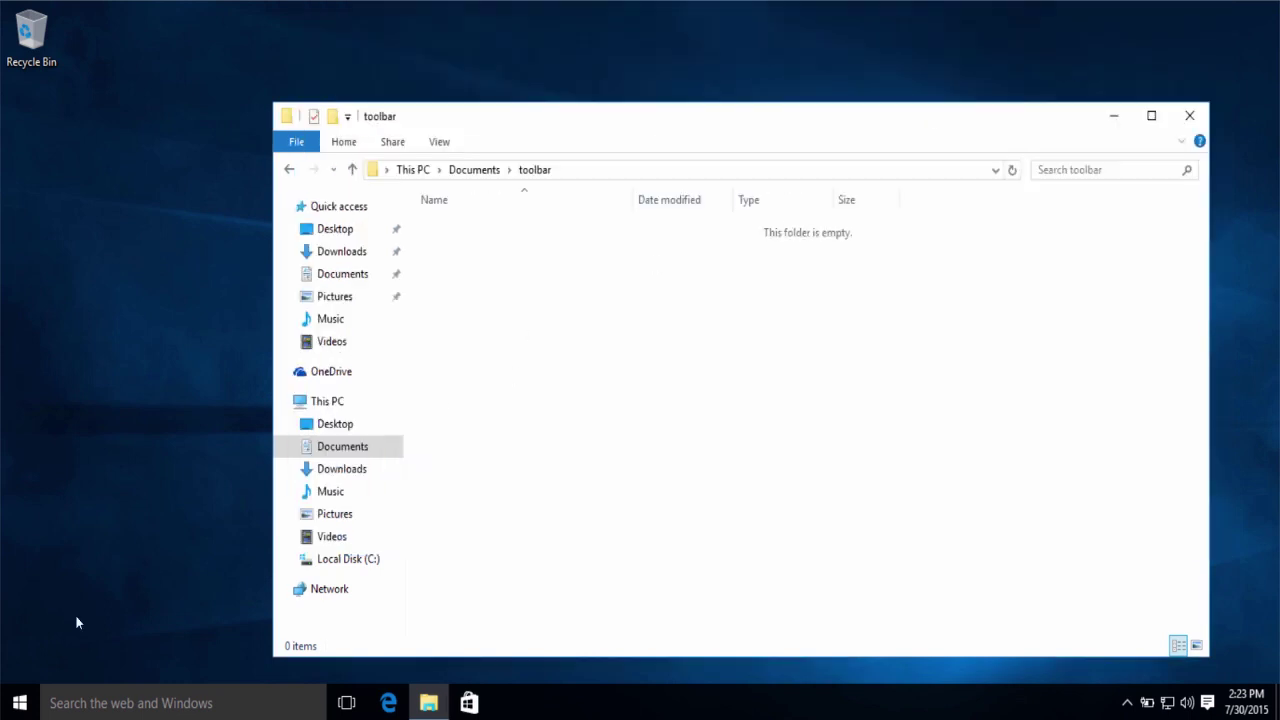
{"action": "left_click", "coordinate": [22, 708]}
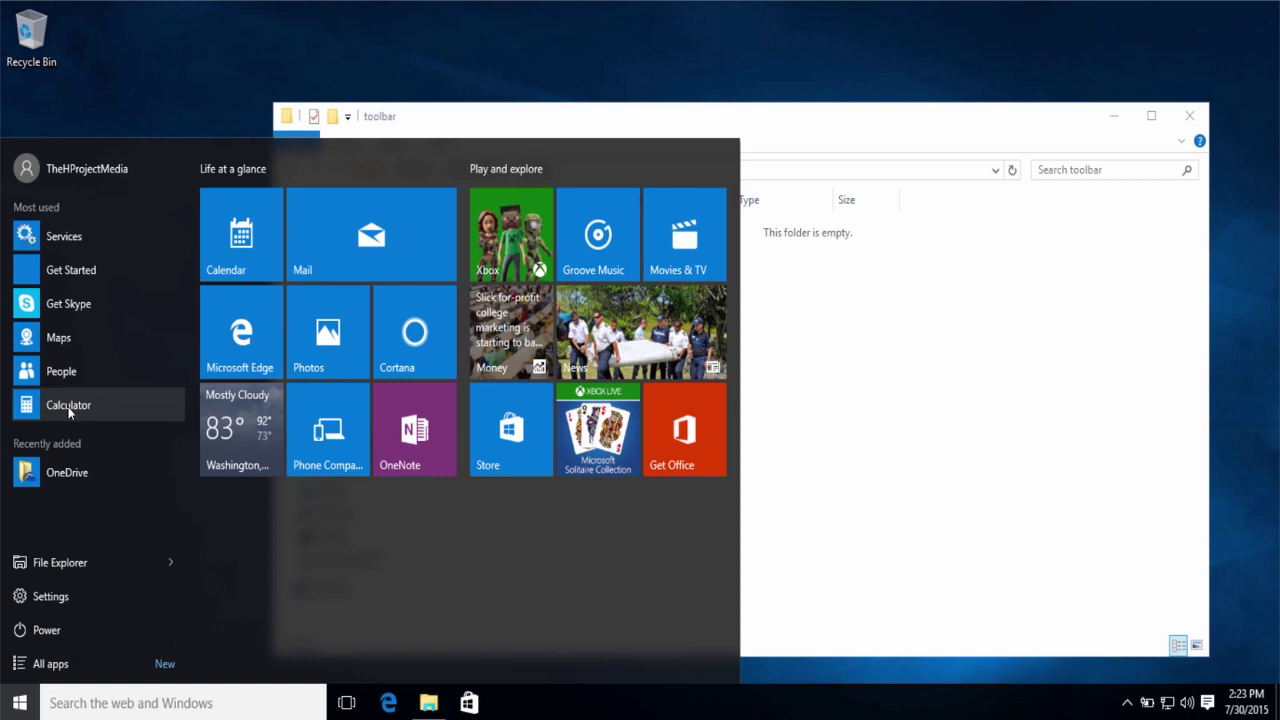
{"action": "left_click", "coordinate": [122, 90]}
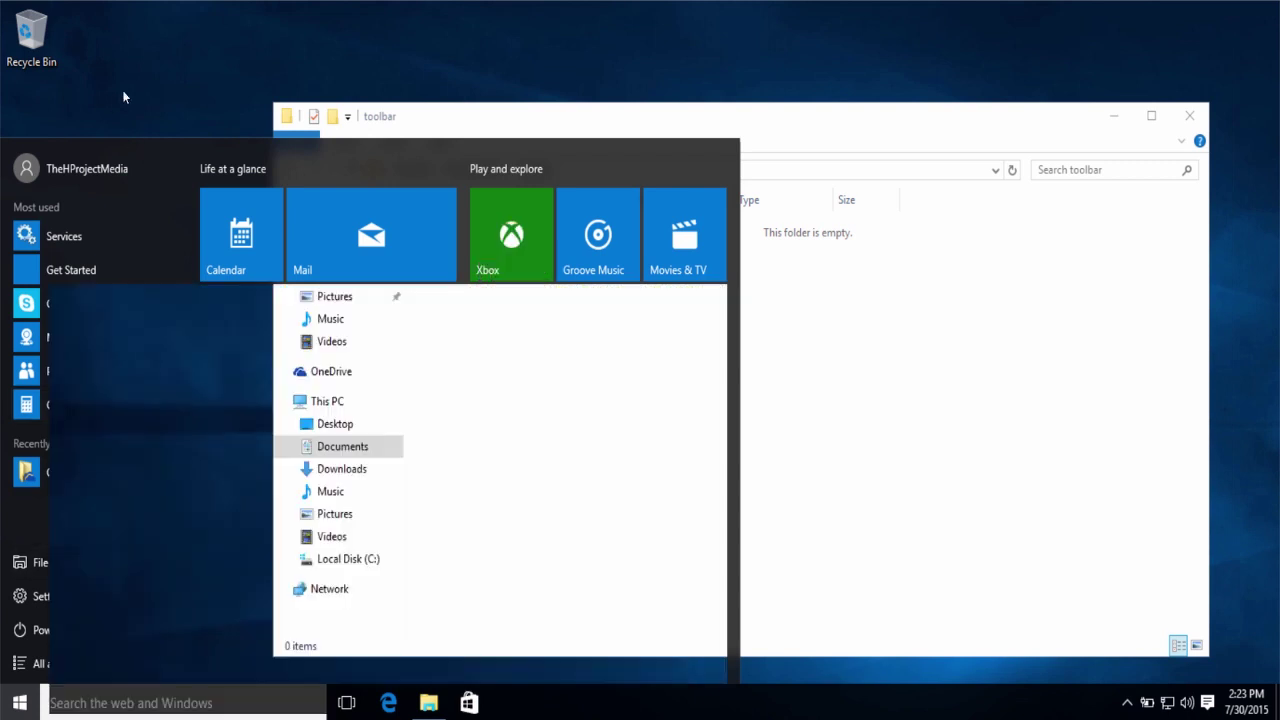
Step: Create a new folder on the desktop, keeping its default name
{"action": "right_click", "coordinate": [47, 108]}
{"action": "mouse_move", "coordinate": [117, 262]}
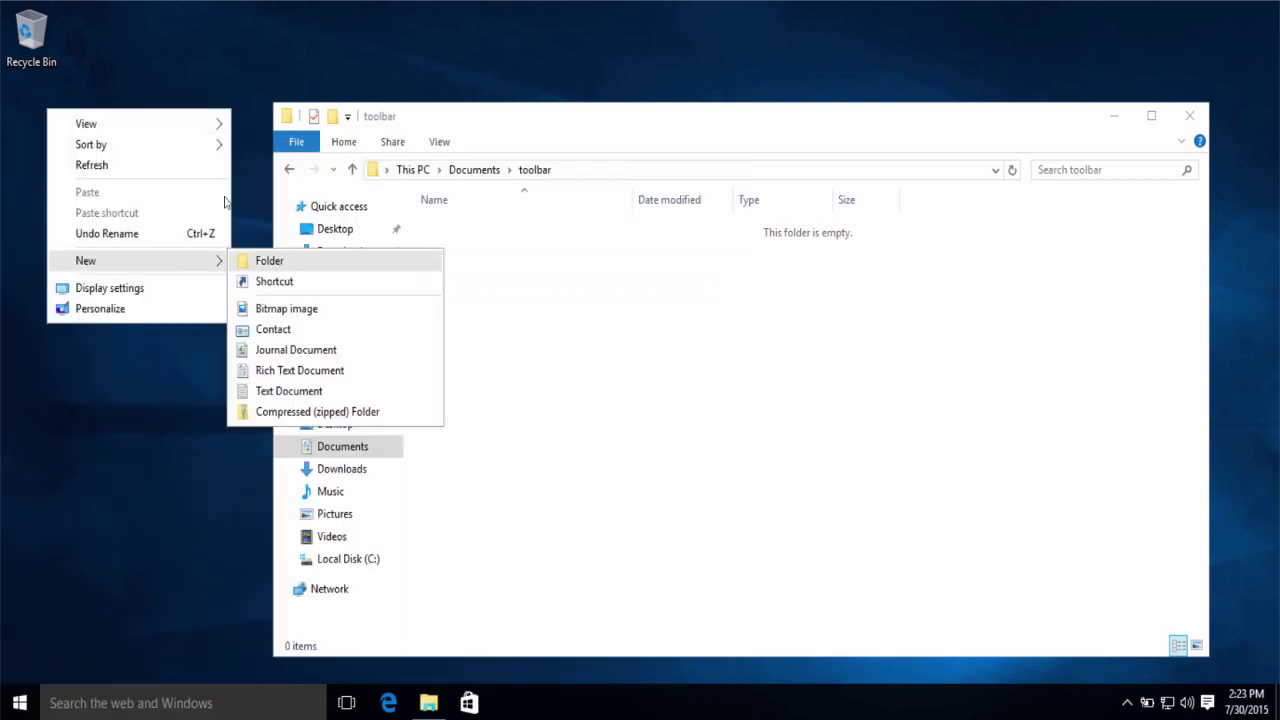
{"action": "left_click", "coordinate": [255, 260]}
{"action": "key", "text": "Return"}
Step: Create three shortcuts to the new desktop folder
{"action": "right_click", "coordinate": [115, 175]}
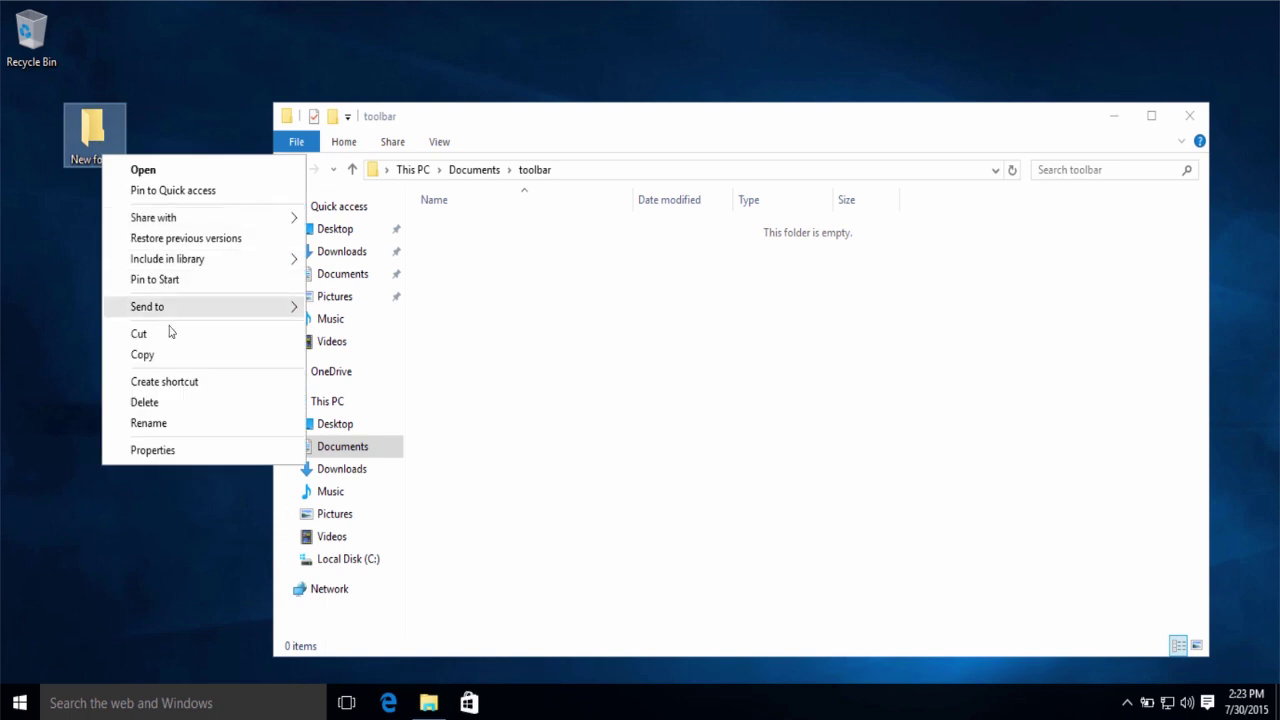
{"action": "key", "text": "Escape"}
{"action": "right_click", "coordinate": [97, 161]}
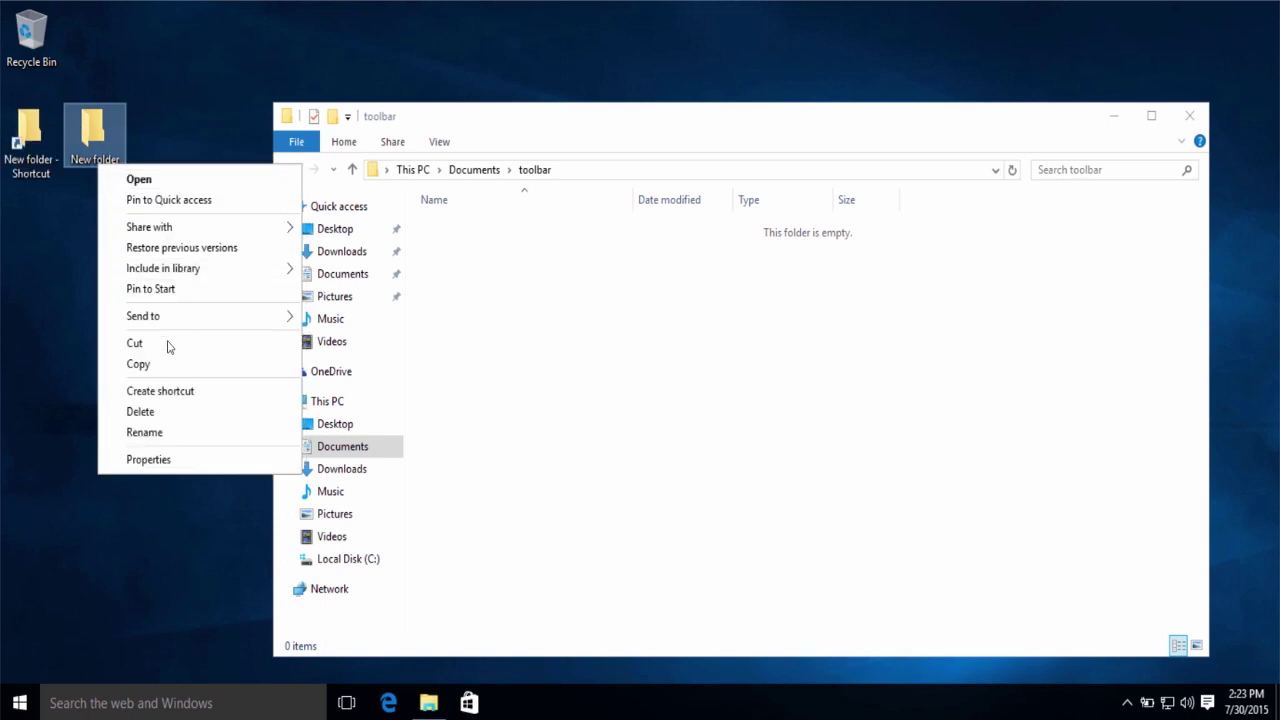
{"action": "left_click", "coordinate": [180, 389]}
{"action": "right_click", "coordinate": [92, 137]}
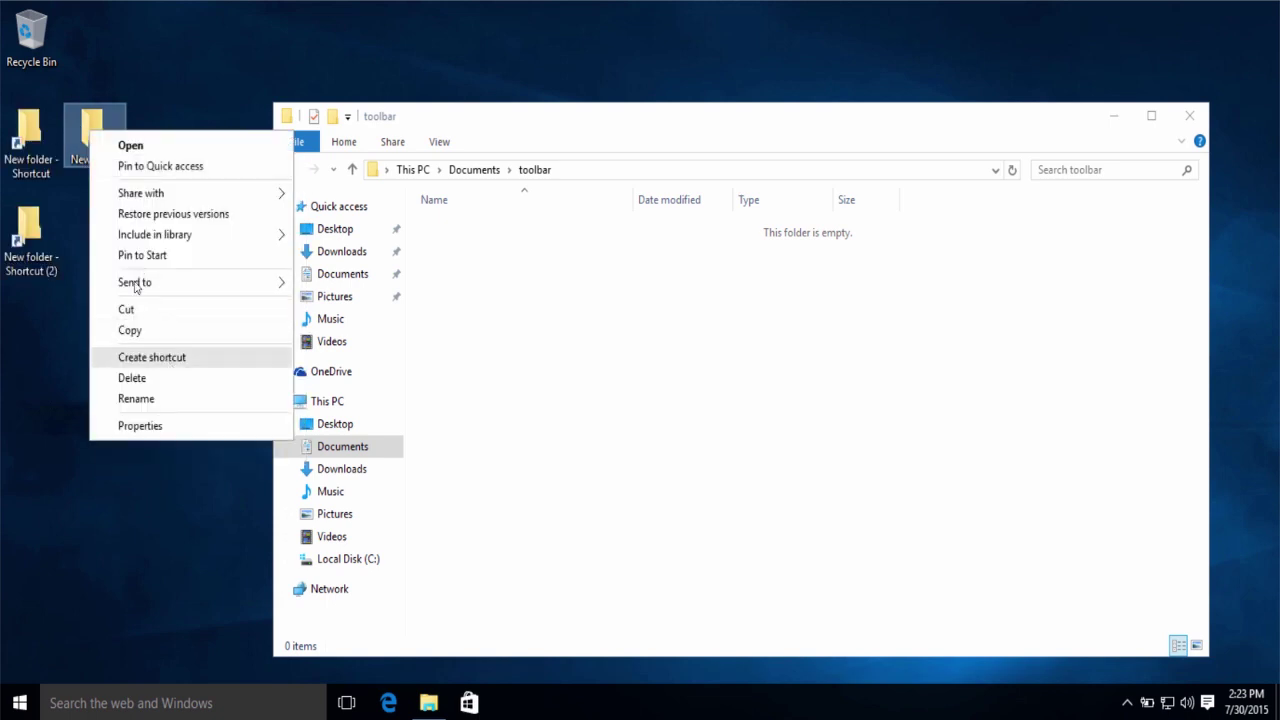
{"action": "left_click", "coordinate": [160, 354]}
Step: Move the three folder shortcuts from the desktop into the toolbar folder and close its window
{"action": "left_click_drag", "start_coordinate": [100, 444], "coordinate": [554, 331]}
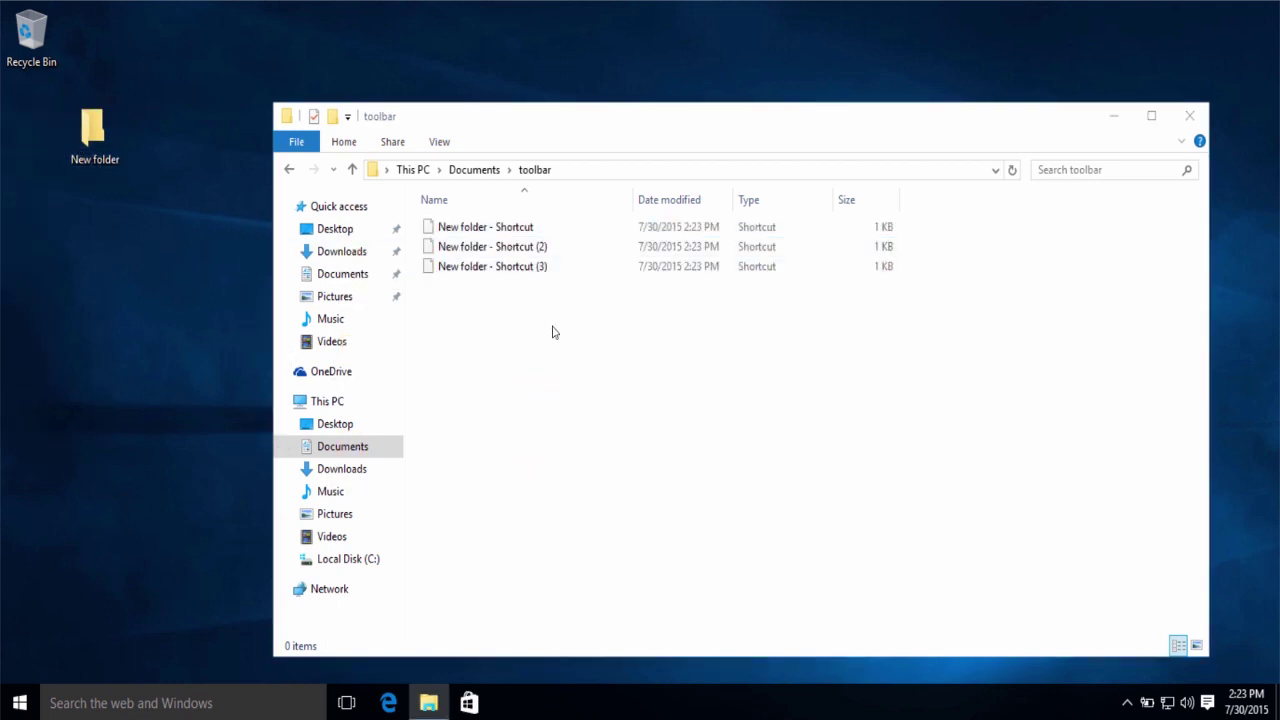
{"action": "left_click", "coordinate": [563, 323]}
{"action": "left_click", "coordinate": [1189, 115]}
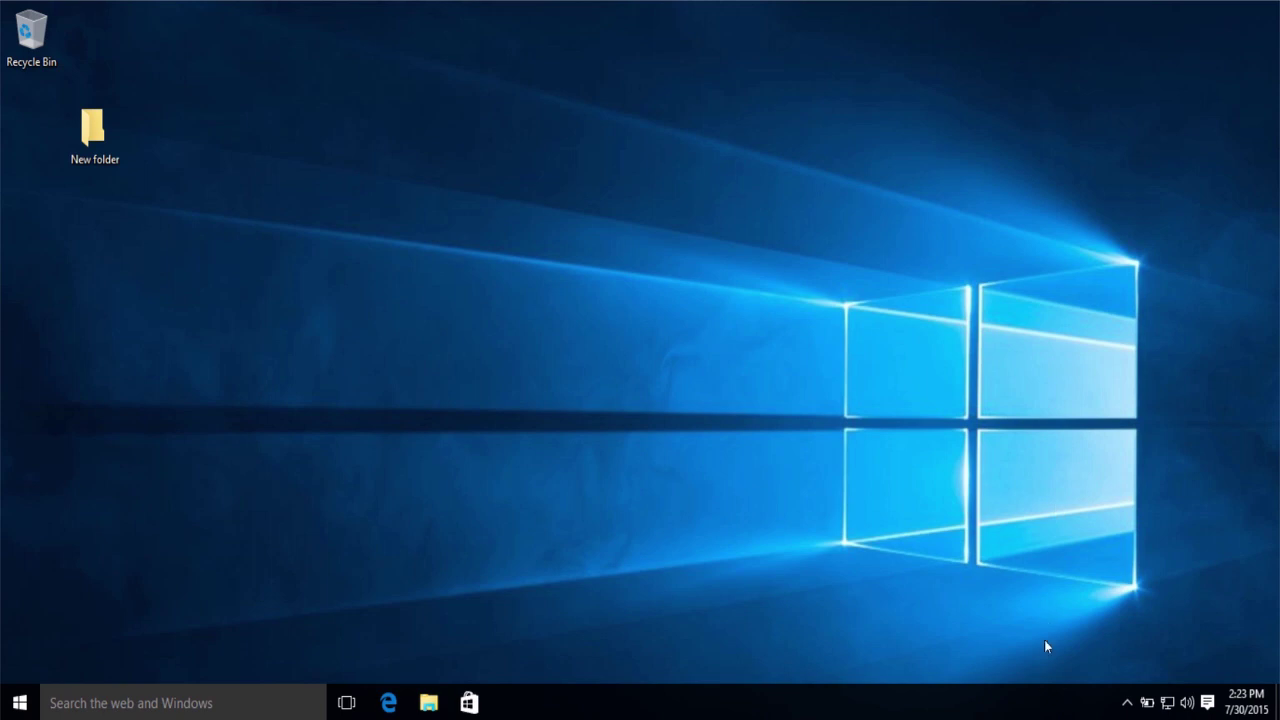
Step: Add a new taskbar toolbar that uses the toolbar folder in Documents
{"action": "right_click", "coordinate": [1047, 702]}
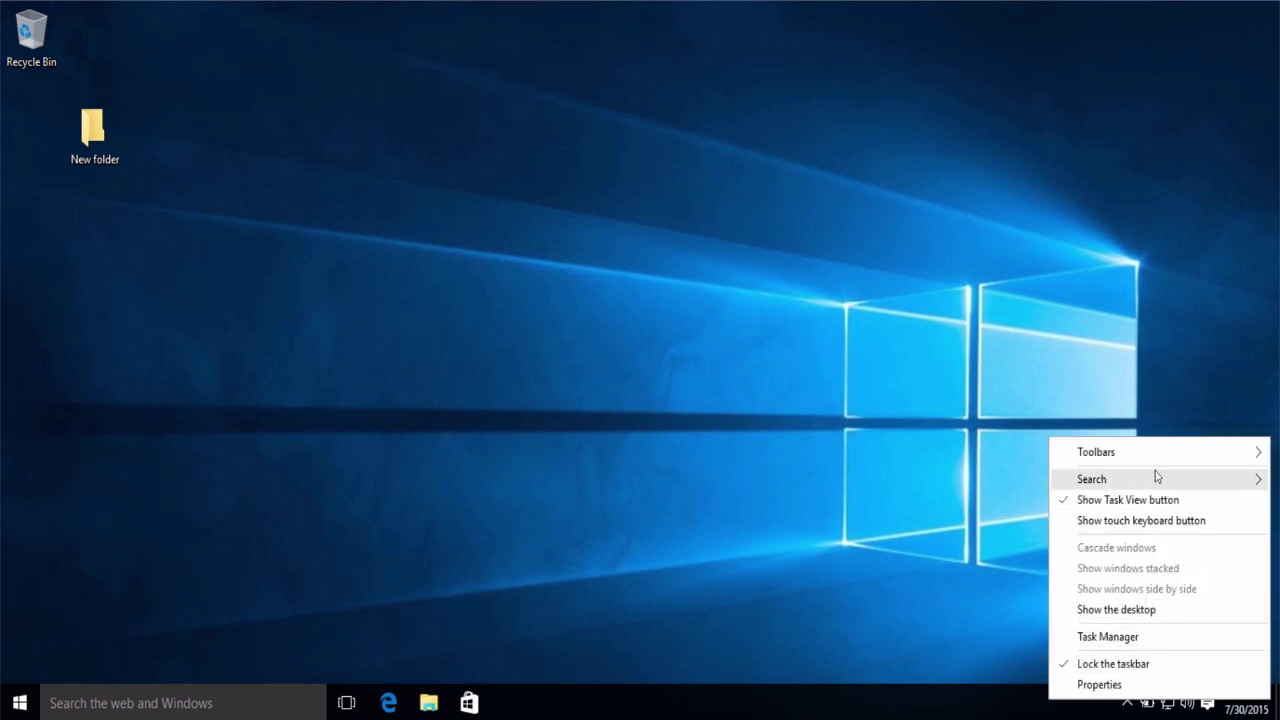
{"action": "left_click", "coordinate": [993, 518]}
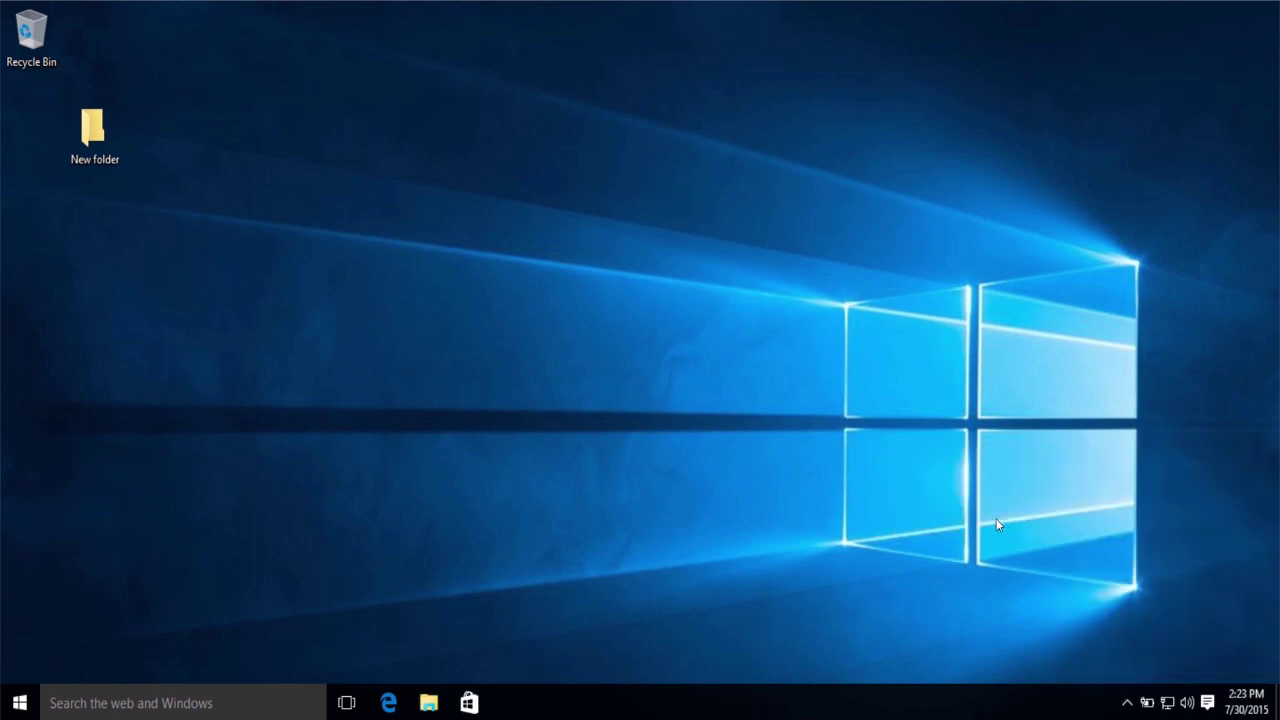
{"action": "double_click", "coordinate": [200, 336]}
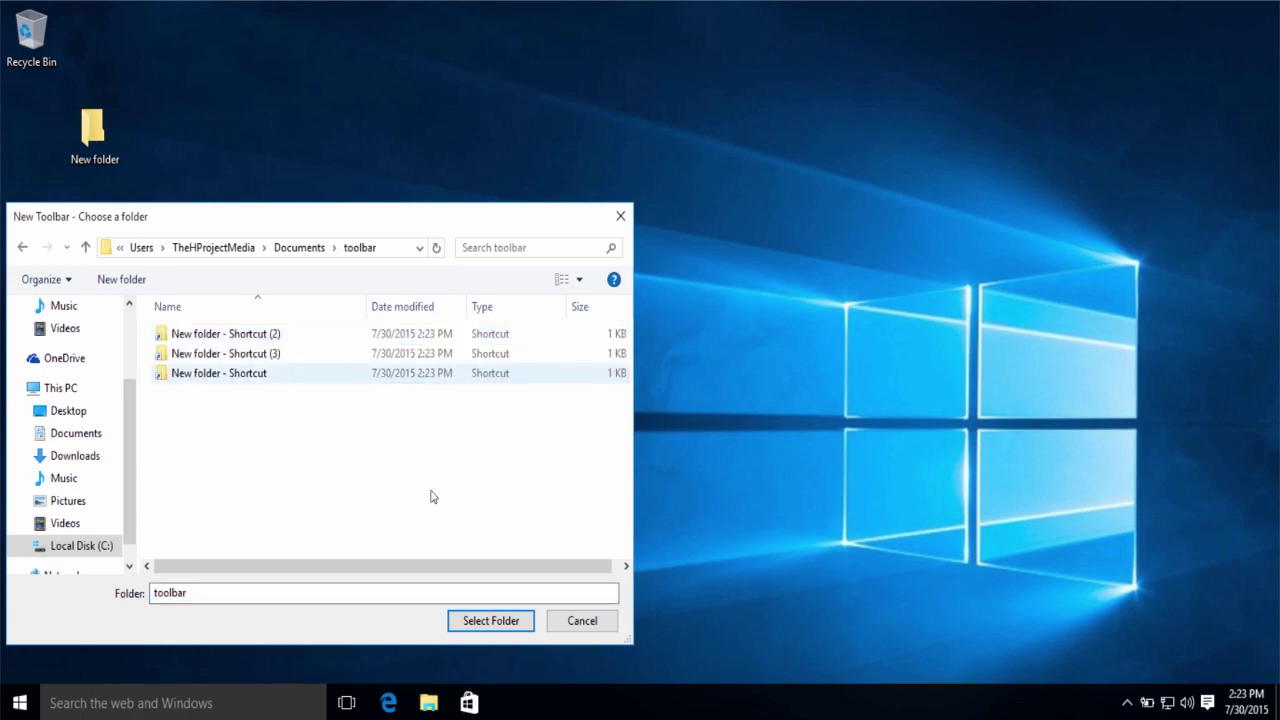
{"action": "left_click", "coordinate": [491, 620]}
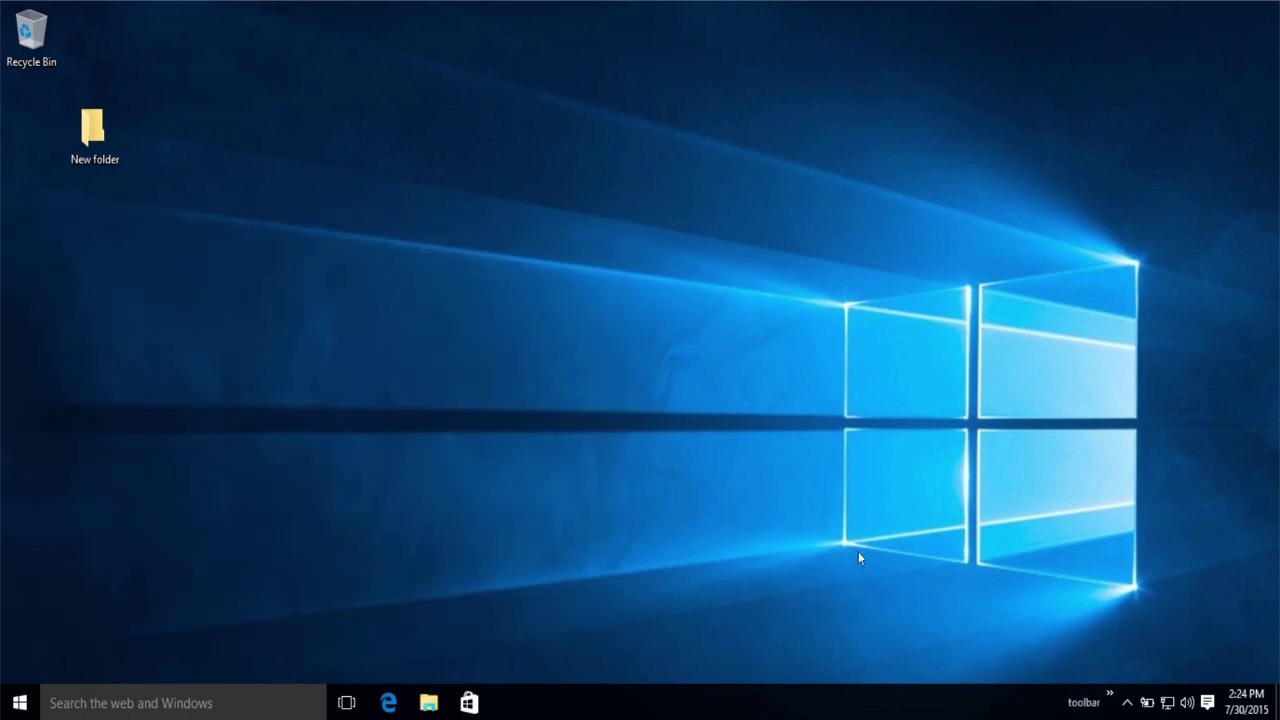
Step: Unlock the taskbar and turn off the text and title of the toolbar on it
{"action": "right_click", "coordinate": [1076, 704]}
{"action": "left_click", "coordinate": [1098, 665]}
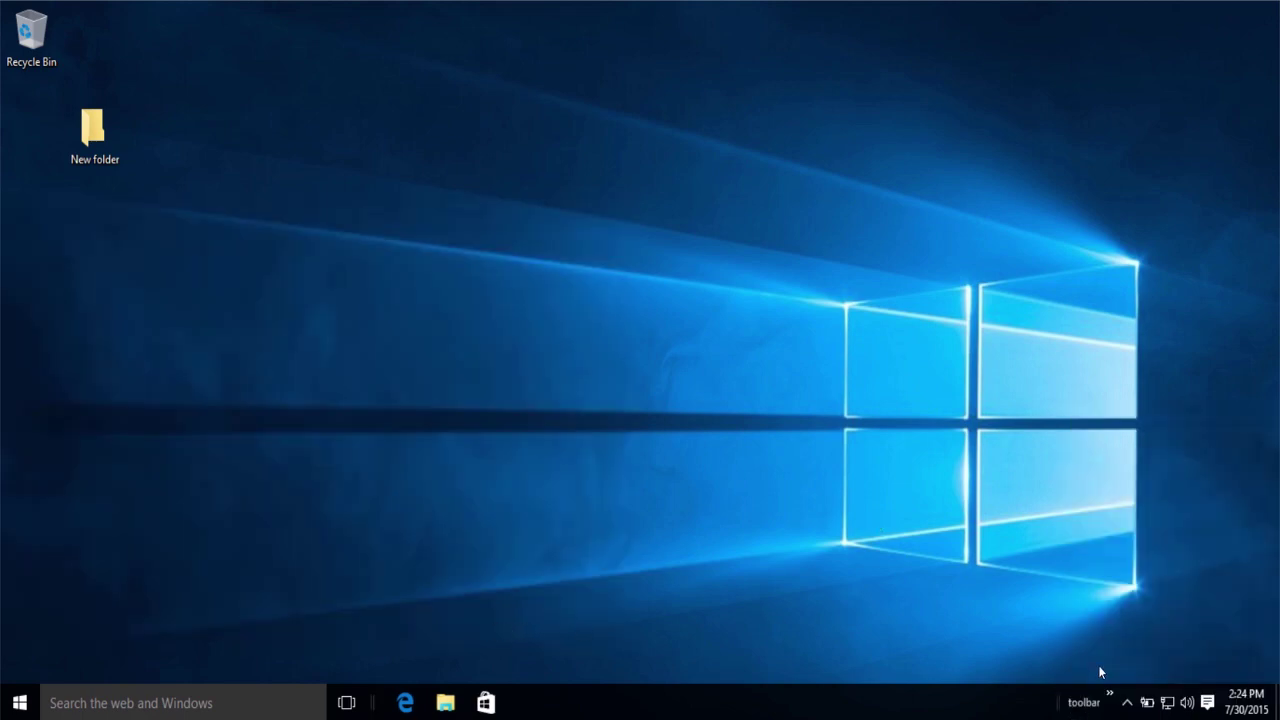
{"action": "right_click", "coordinate": [1080, 704]}
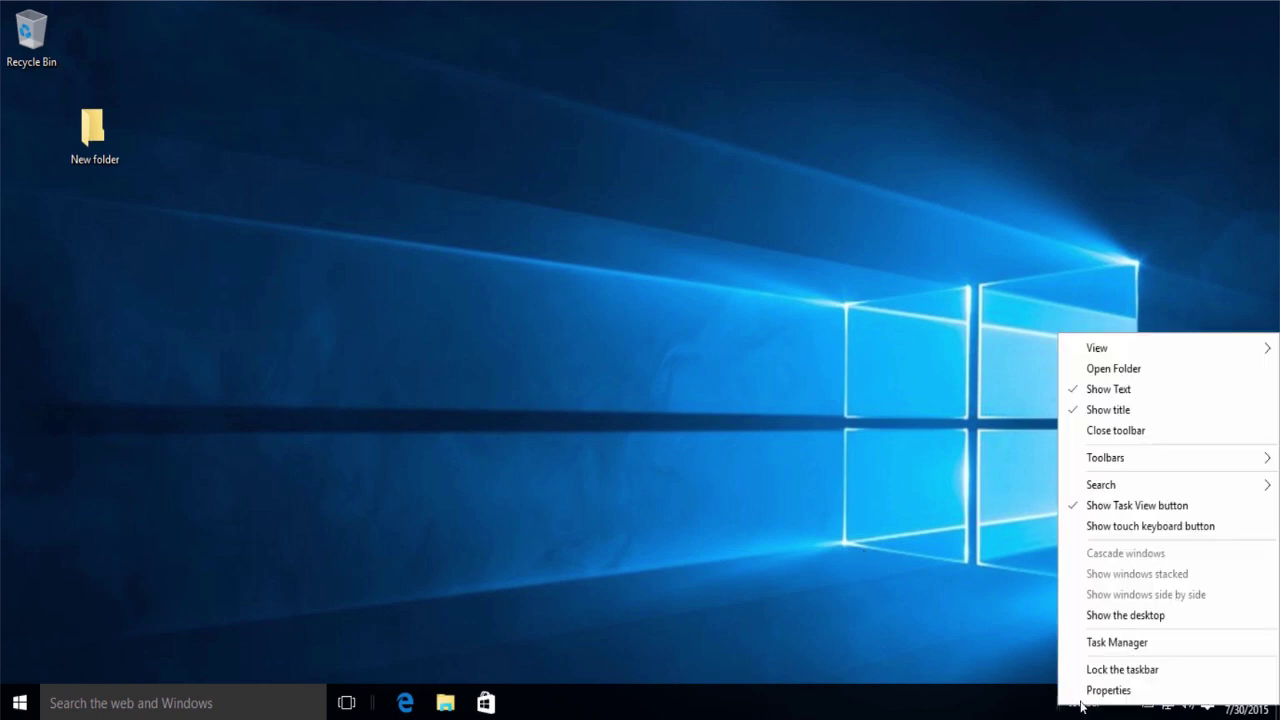
{"action": "left_click", "coordinate": [1143, 389]}
{"action": "right_click", "coordinate": [1080, 705]}
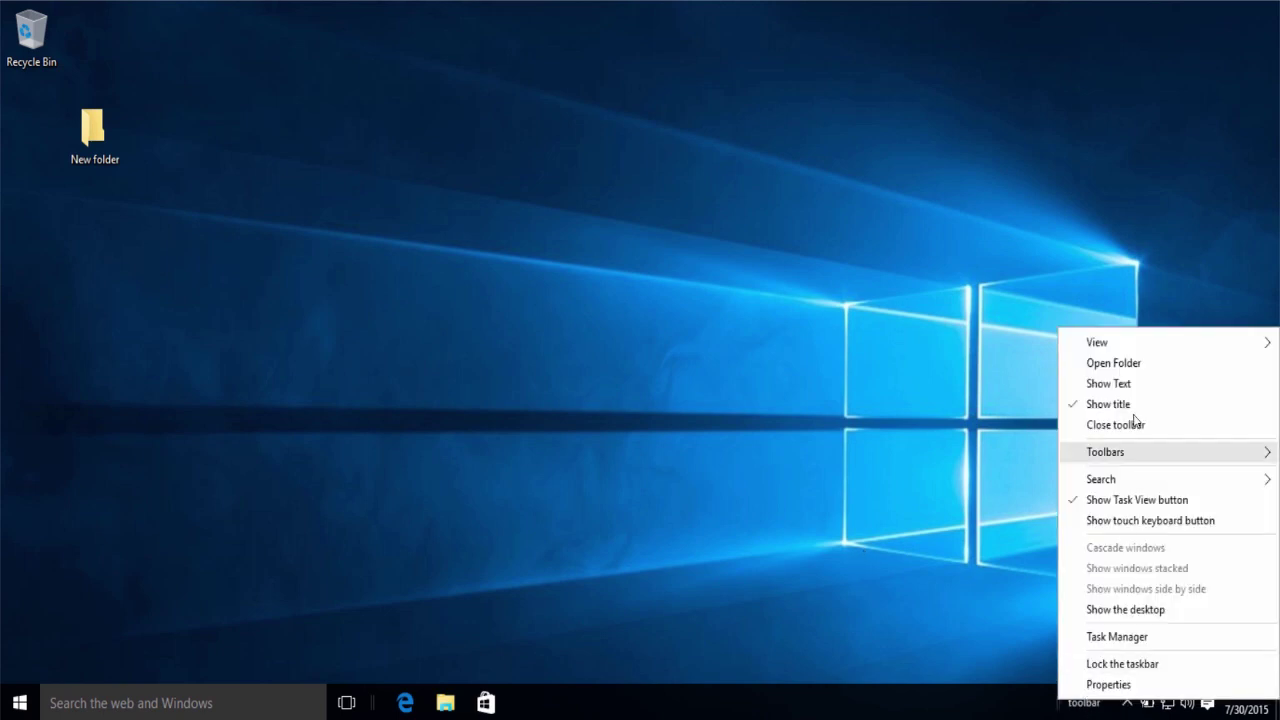
{"action": "left_click", "coordinate": [1134, 405]}
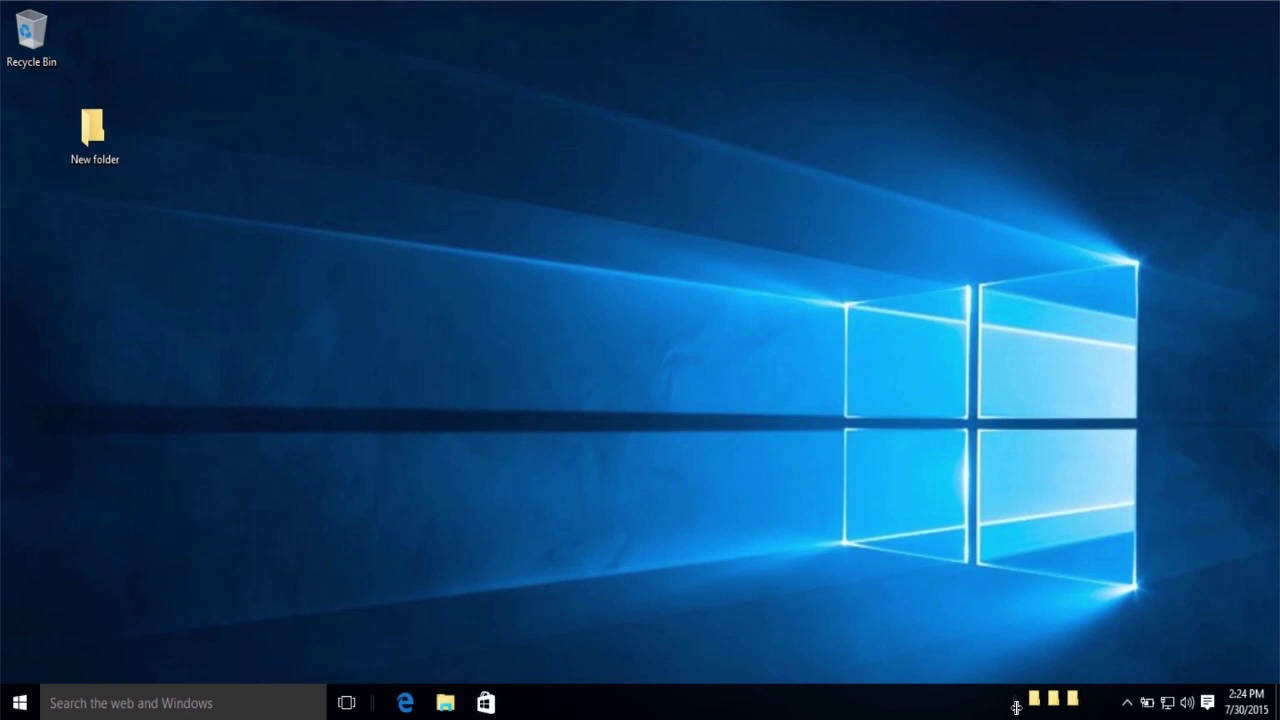
Step: Lock the taskbar again with the shortcut toolbar in place
{"action": "right_click", "coordinate": [1018, 705]}
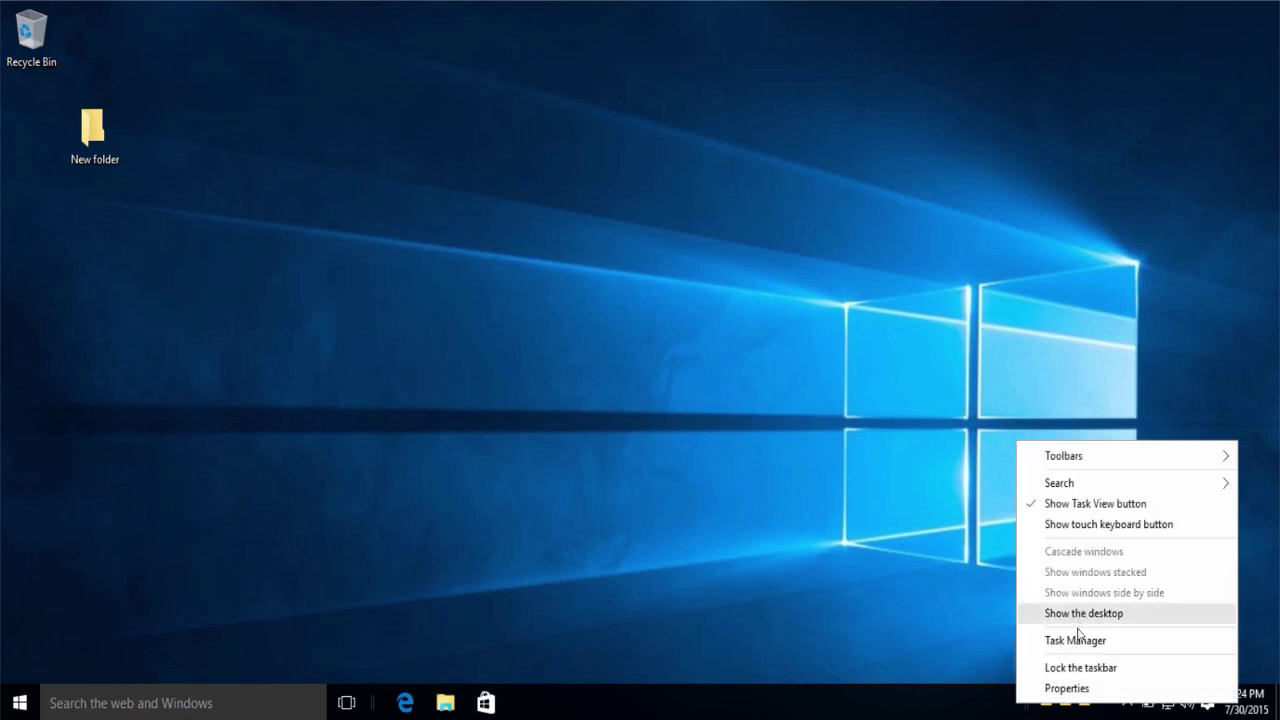
{"action": "left_click", "coordinate": [1082, 676]}
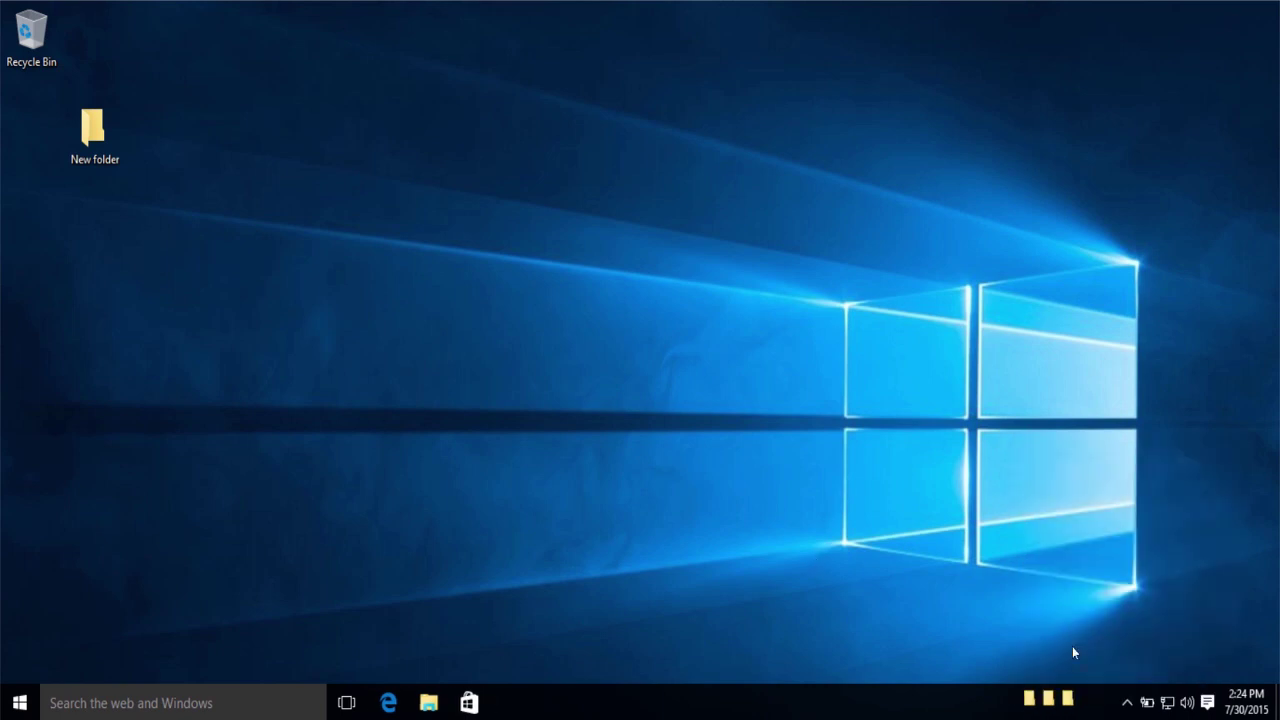
{"action": "right_click", "coordinate": [983, 712]}
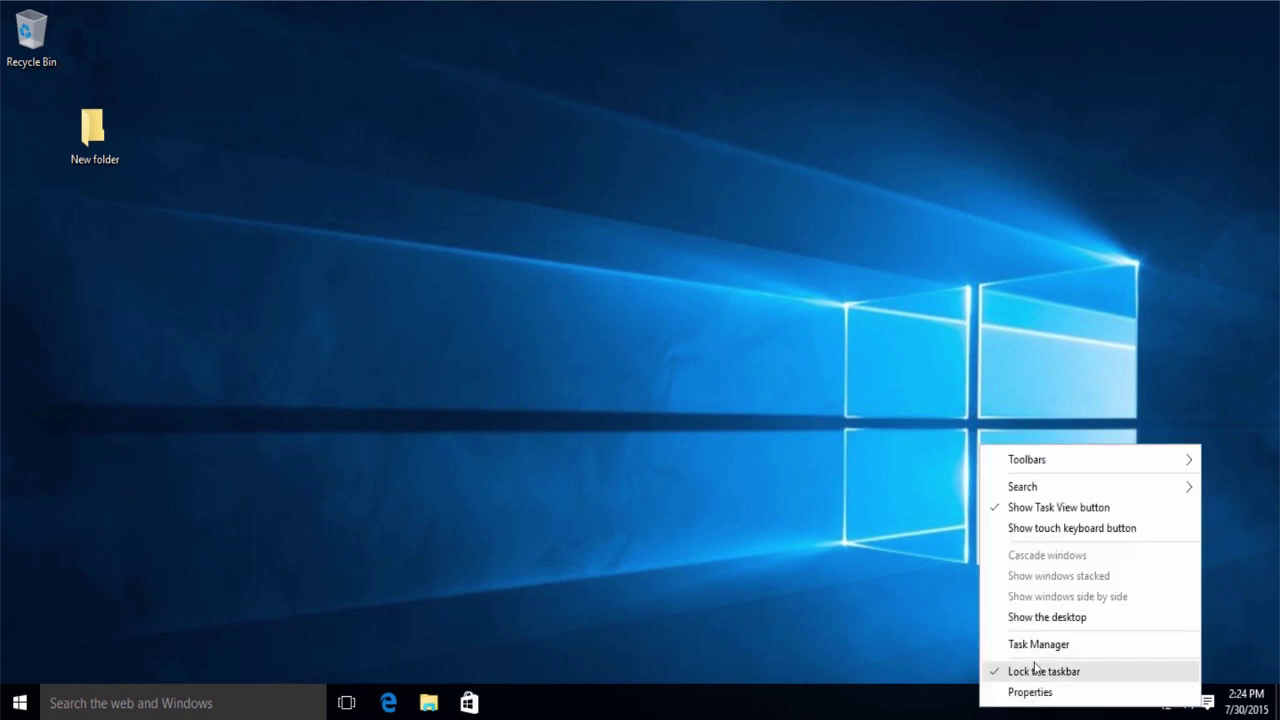
{"action": "left_click", "coordinate": [909, 519]}
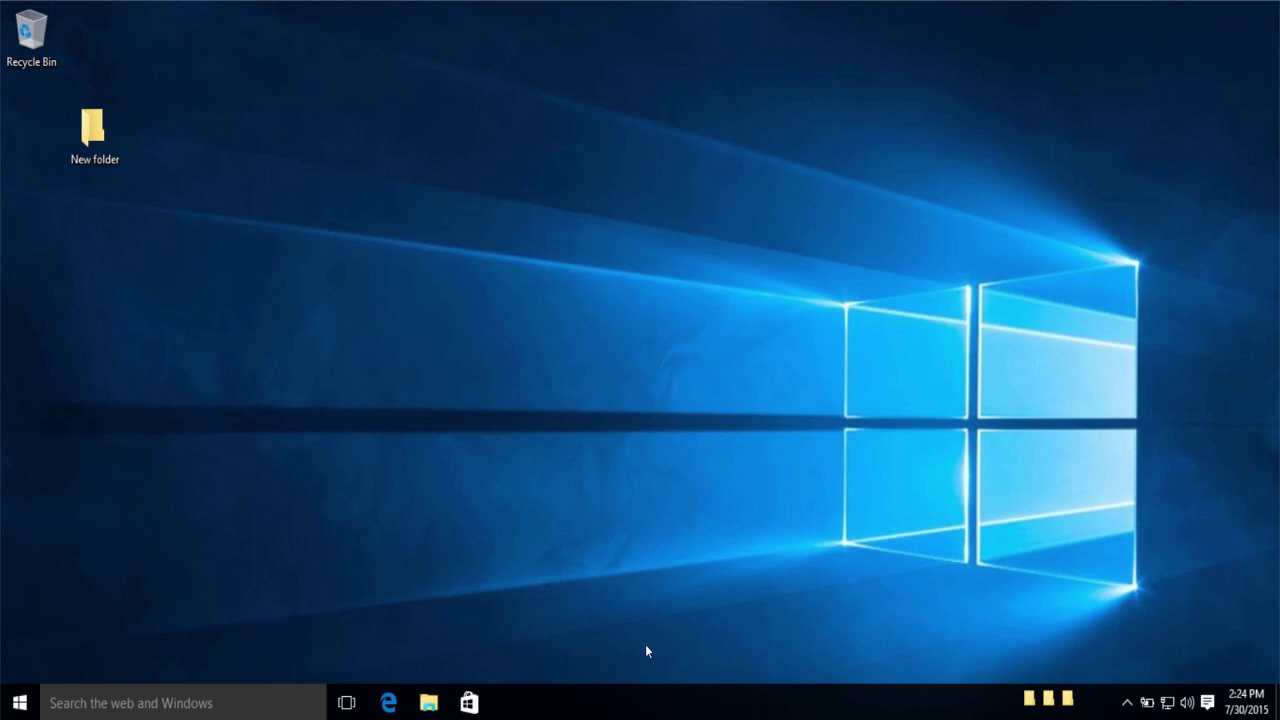
Step: Change the taskbar search box to a search icon and open search from that icon to try it
{"action": "left_click", "coordinate": [297, 704]}
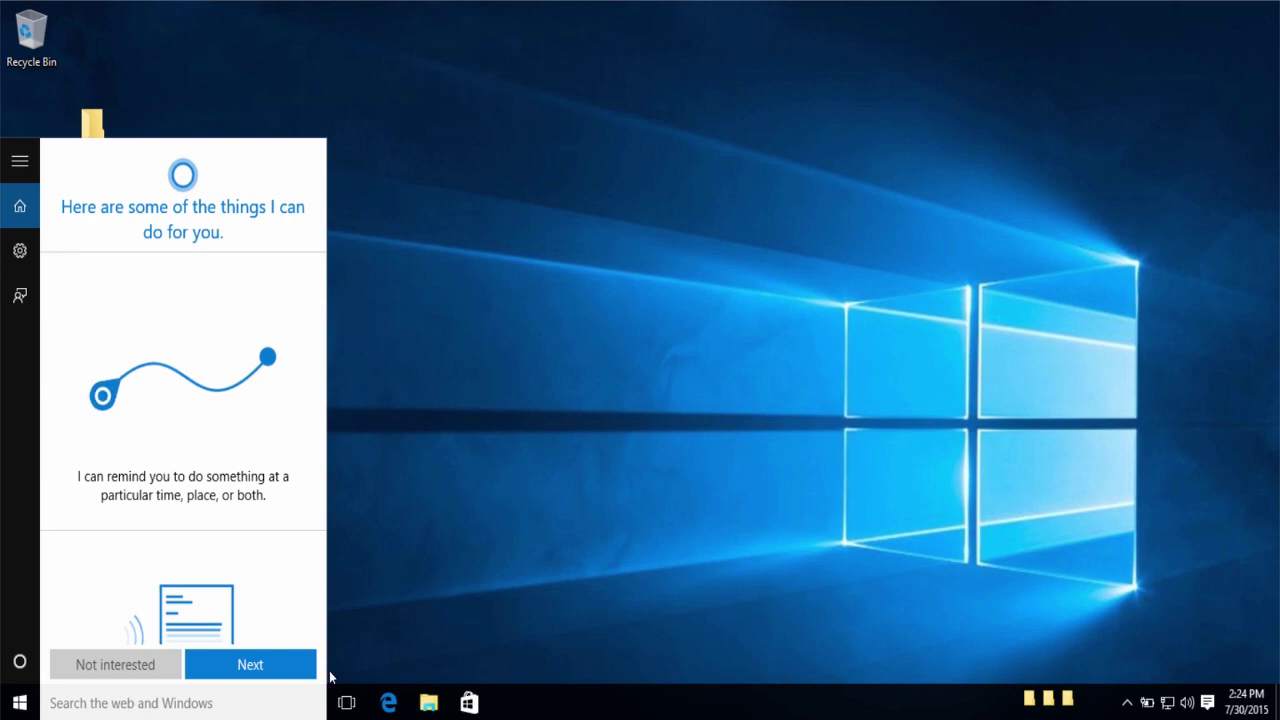
{"action": "left_click", "coordinate": [423, 652]}
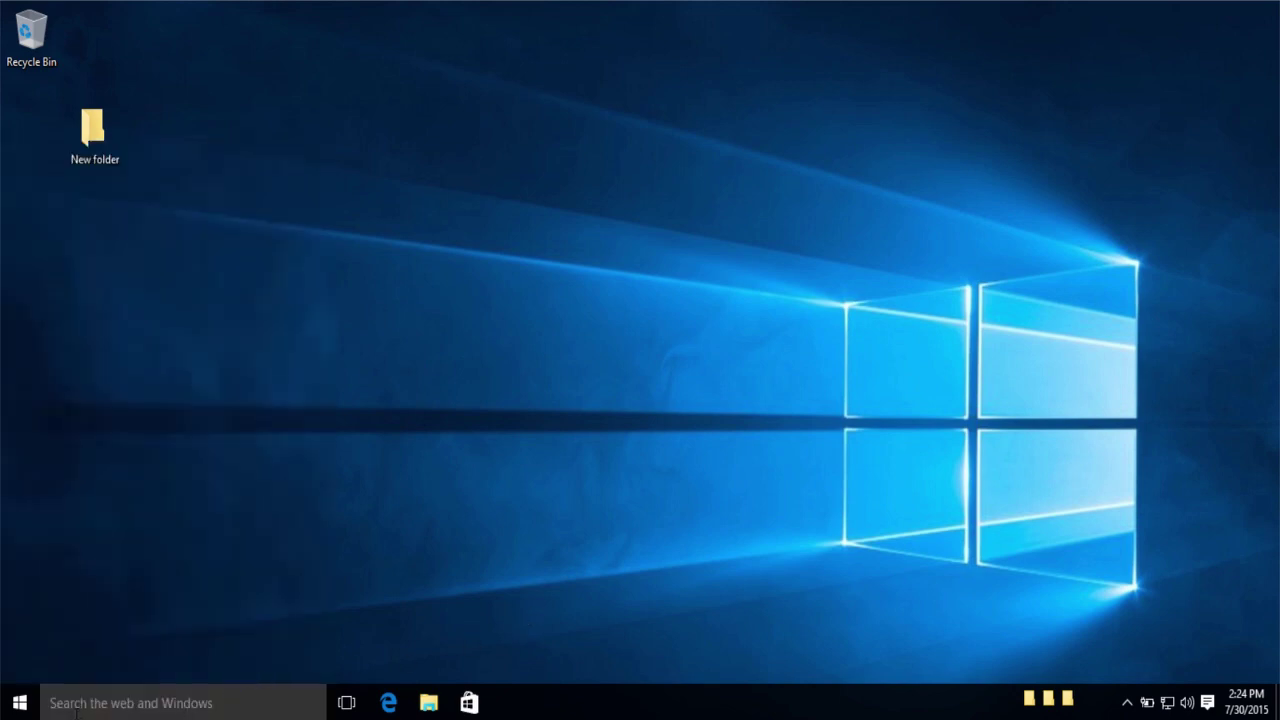
{"action": "right_click", "coordinate": [595, 706]}
{"action": "mouse_move", "coordinate": [680, 480]}
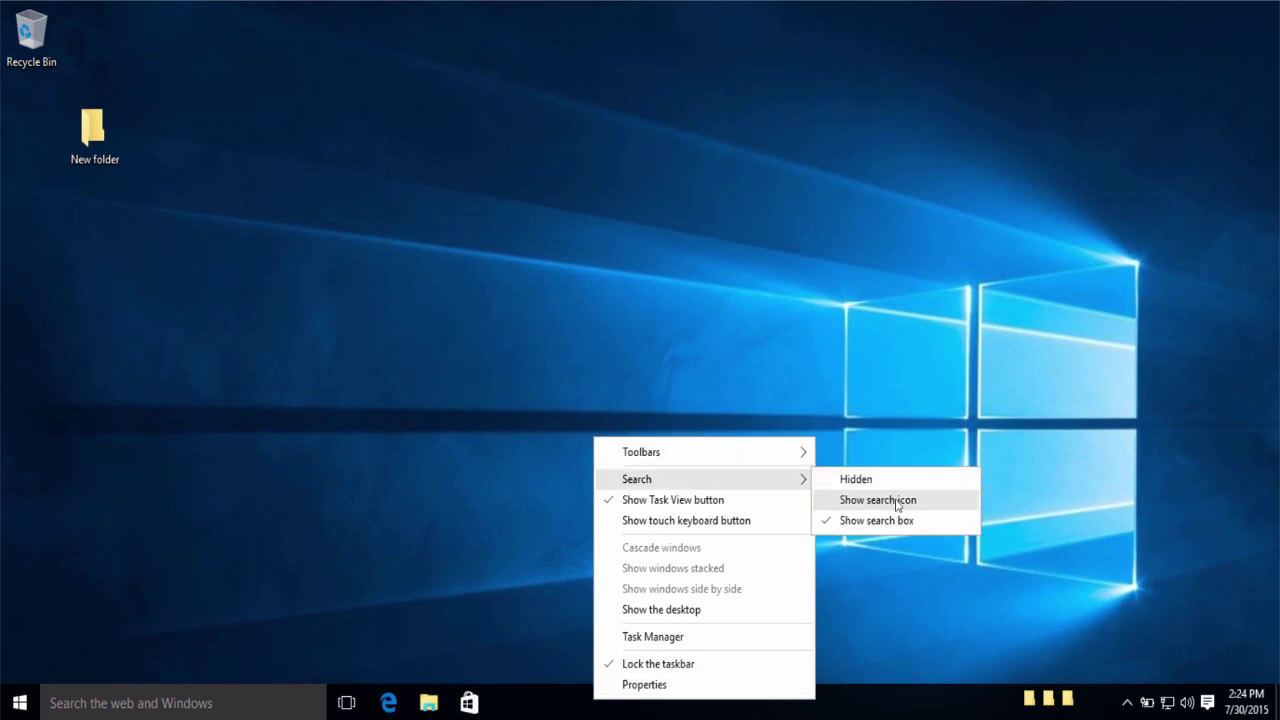
{"action": "key", "text": "Return"}
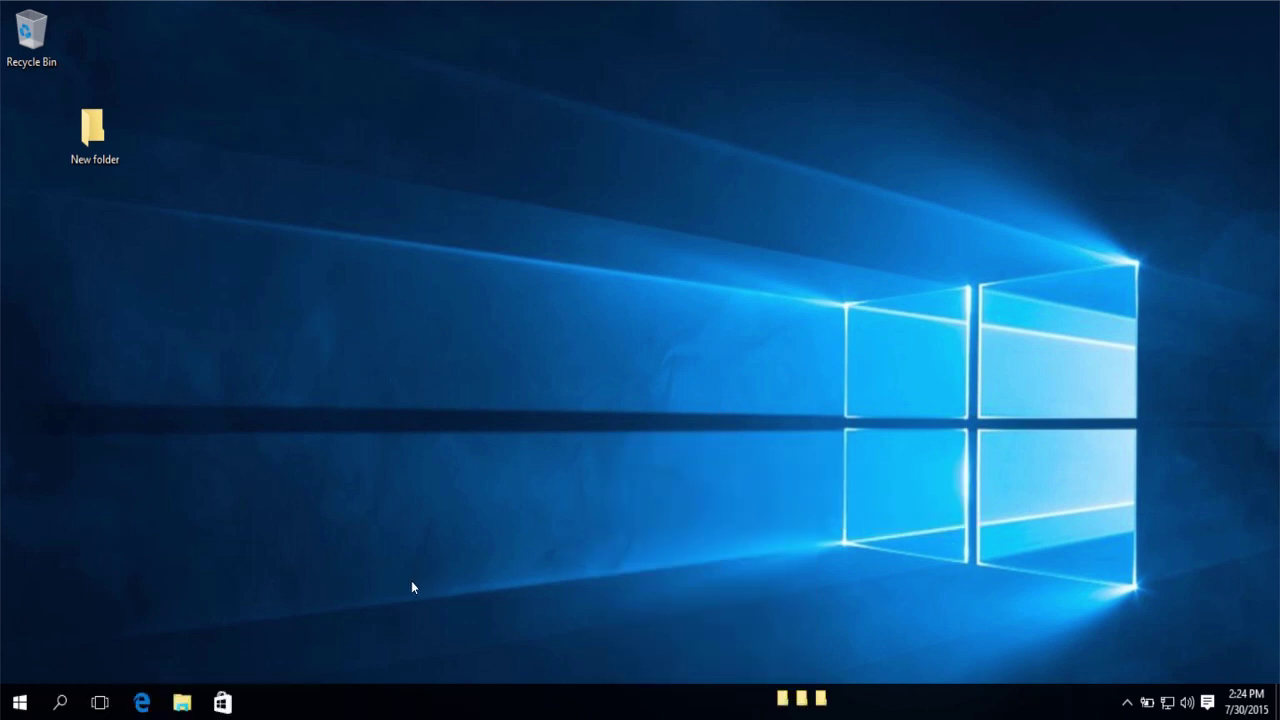
{"action": "left_click", "coordinate": [60, 703]}
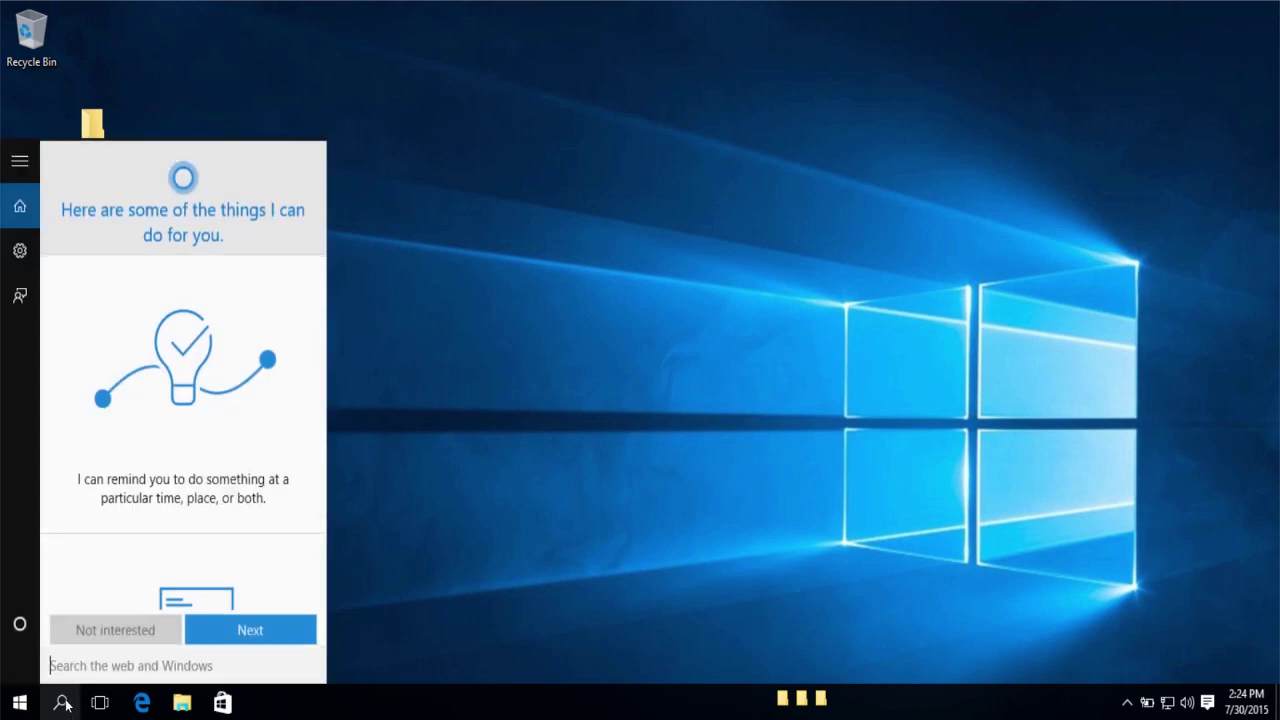
{"action": "left_click", "coordinate": [457, 603]}
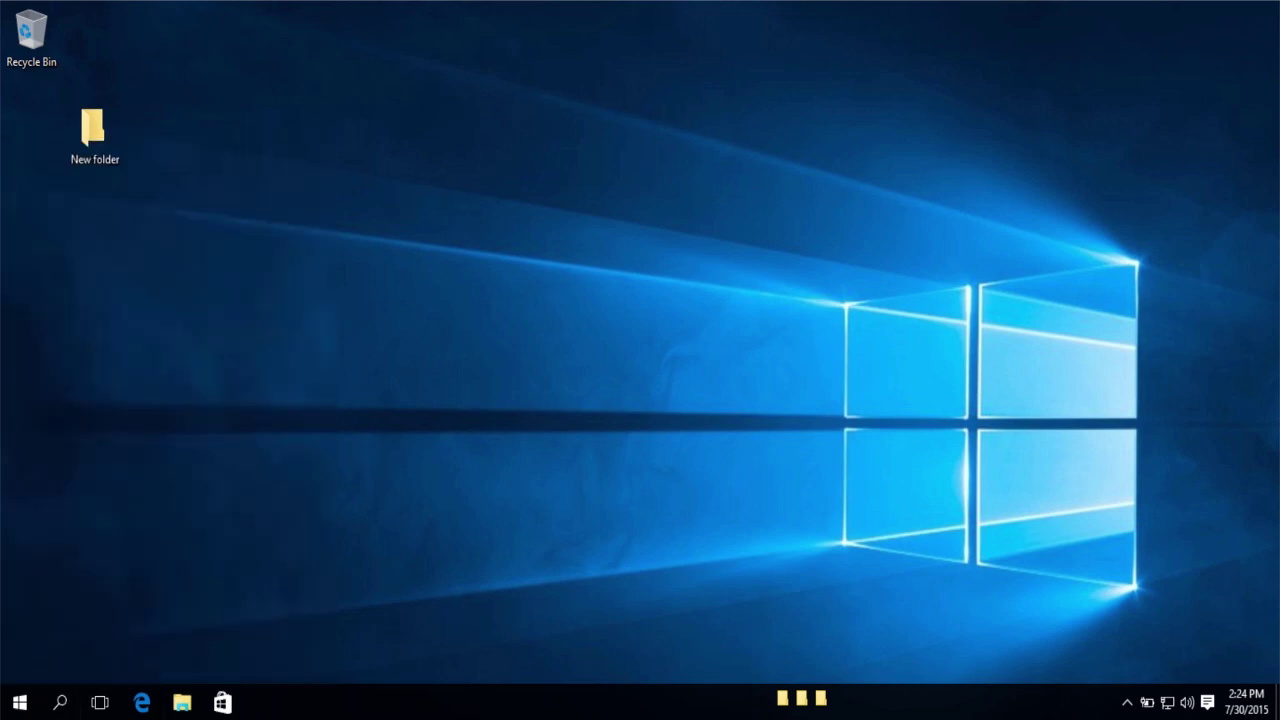
Step: Hide search on the taskbar and try searching from the Start menu with the text jbgjhbikjhguj
{"action": "right_click", "coordinate": [486, 702]}
{"action": "mouse_move", "coordinate": [580, 483]}
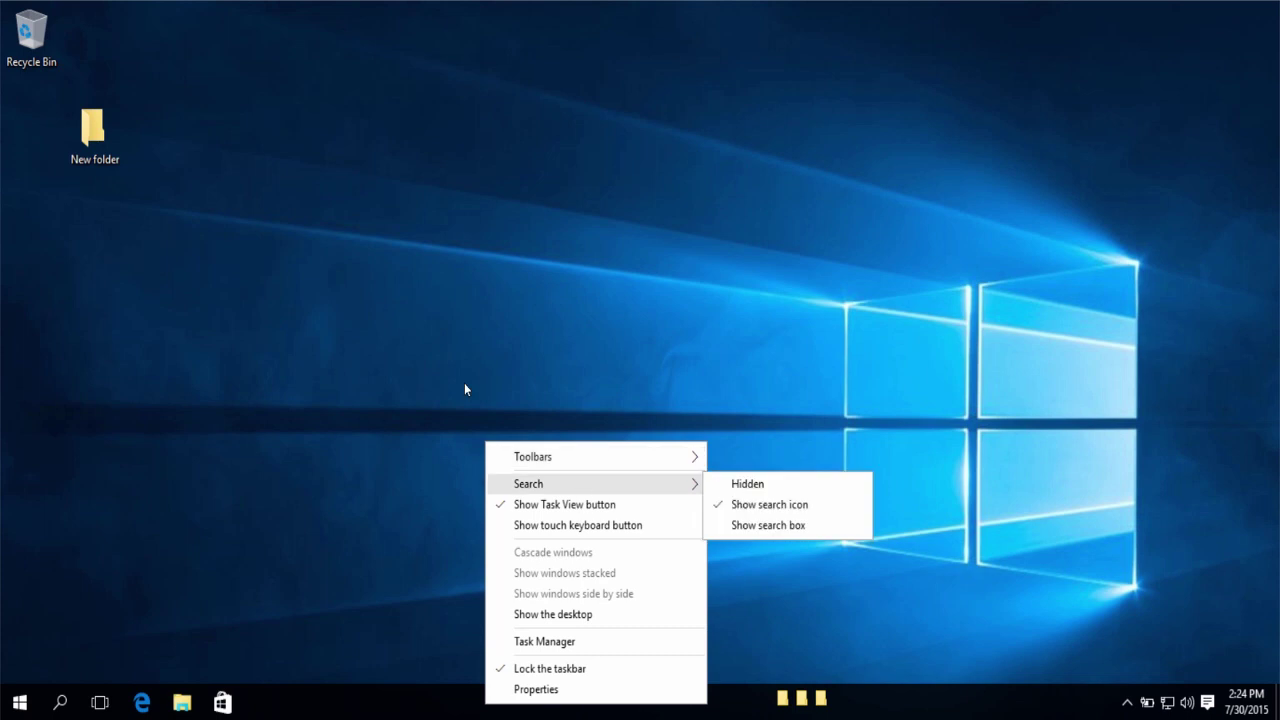
{"action": "left_click", "coordinate": [760, 485]}
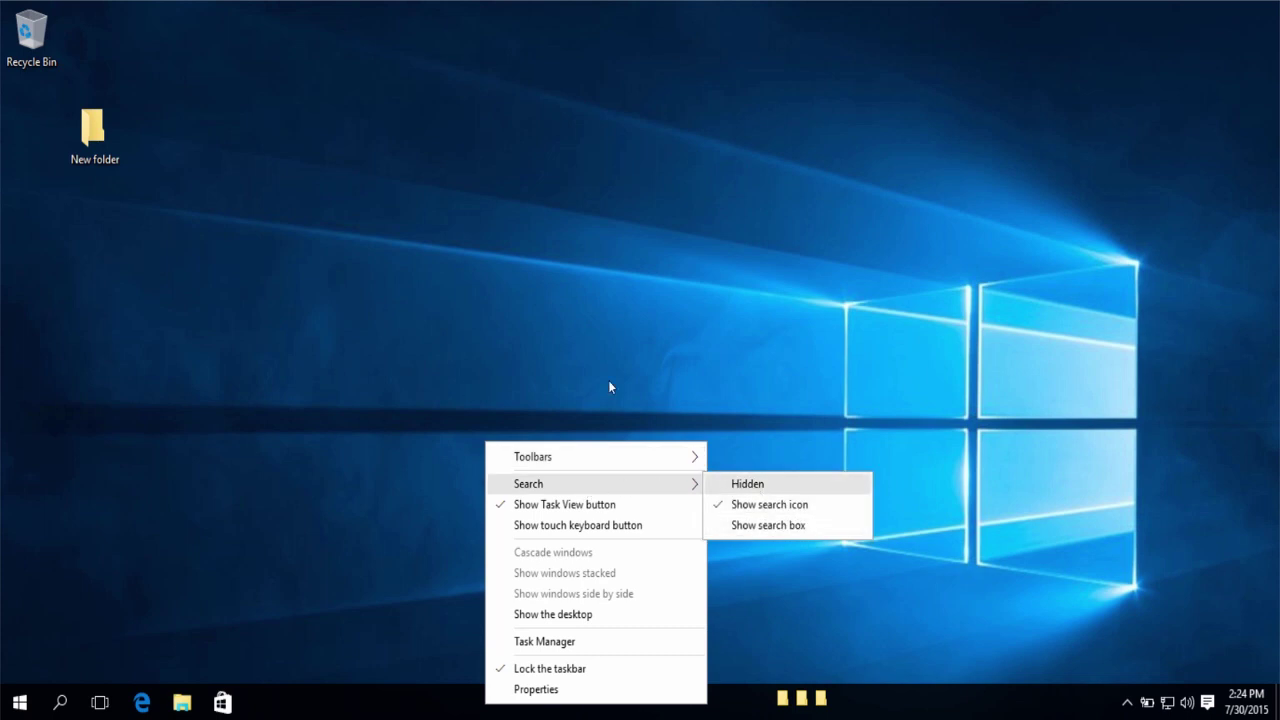
{"action": "left_click", "coordinate": [19, 702]}
{"action": "type", "text": "jbgjhbikjhguj"}
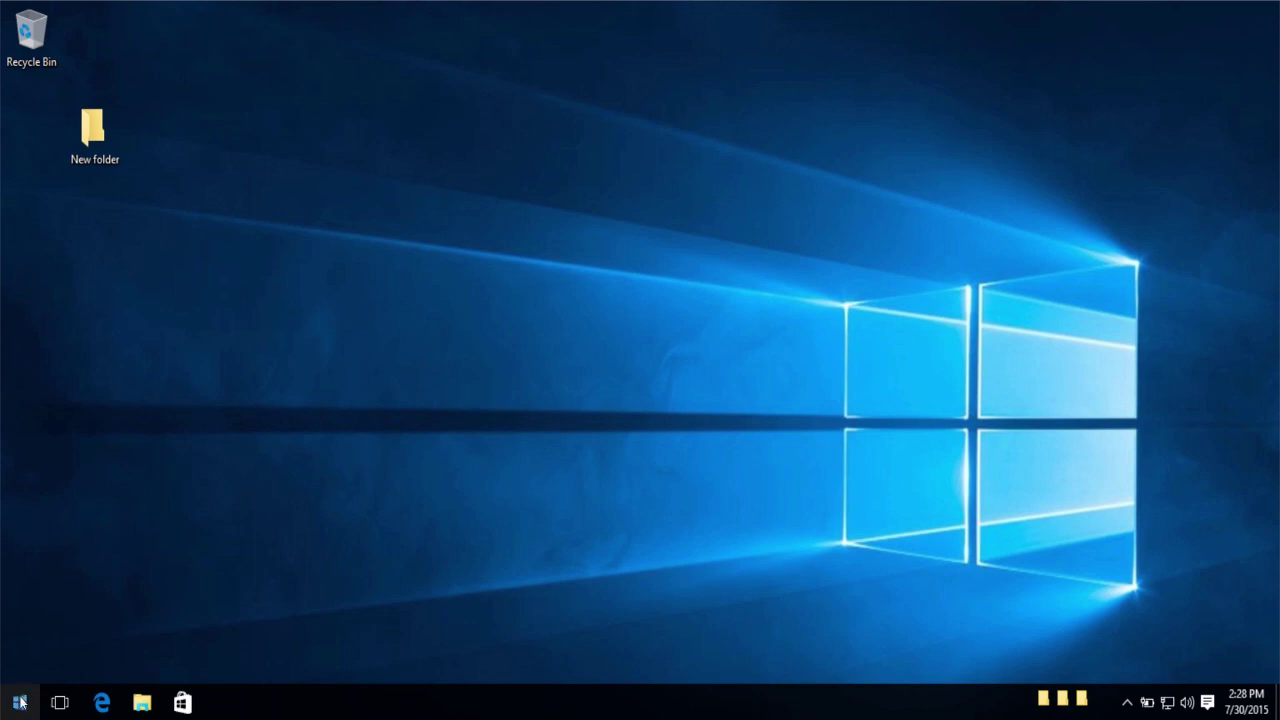
Step: Open File Explorer at This PC and bring up the properties of Local Disk (C:)
{"action": "left_click", "coordinate": [142, 702]}
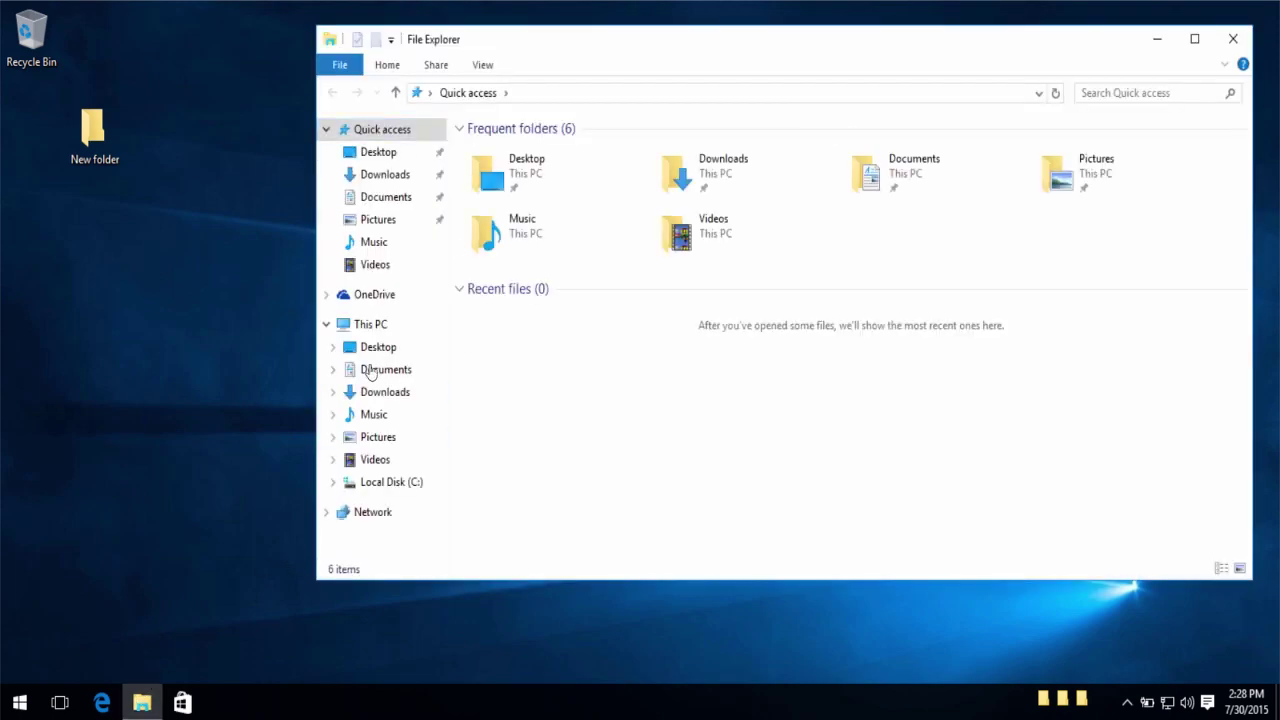
{"action": "left_click", "coordinate": [370, 324]}
{"action": "left_click", "coordinate": [540, 298]}
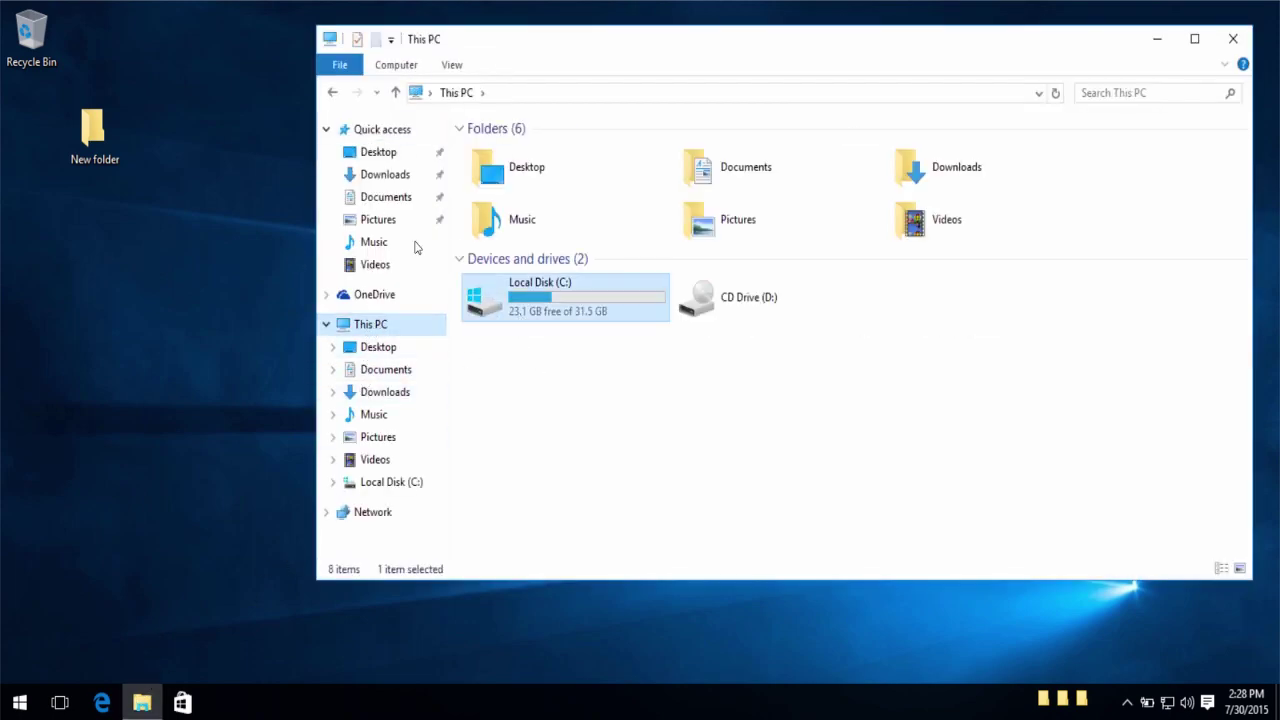
{"action": "right_click", "coordinate": [519, 312]}
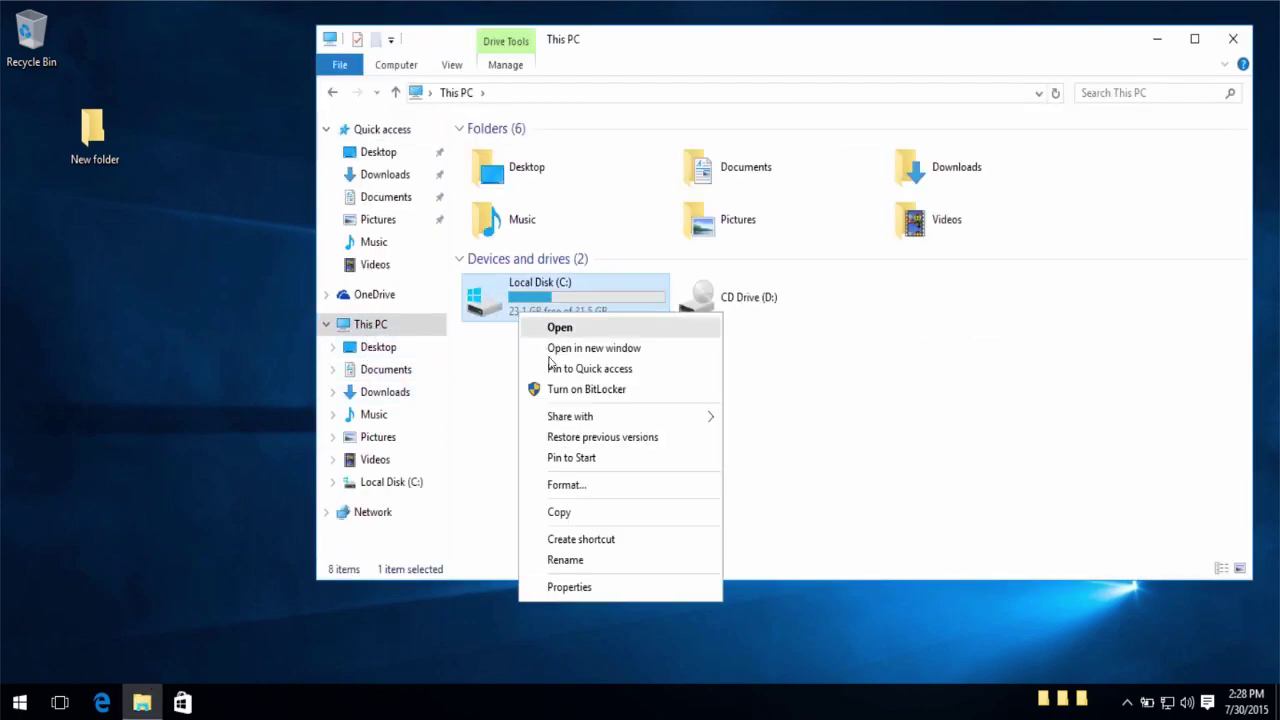
{"action": "left_click", "coordinate": [571, 587]}
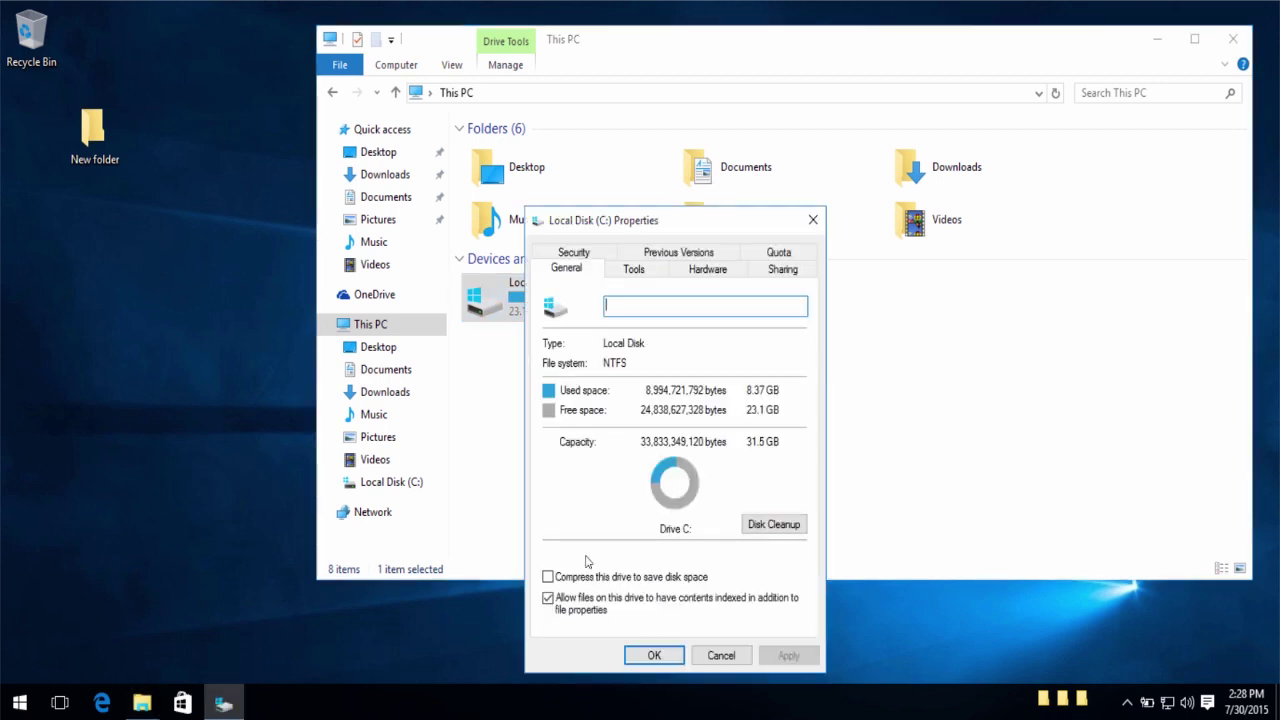
Step: Scan drive C: with Disk Cleanup, dismiss the drive's properties and cancel the cleanup without deleting files
{"action": "left_click", "coordinate": [784, 525]}
{"action": "left_click_drag", "start_coordinate": [584, 289], "coordinate": [333, 231]}
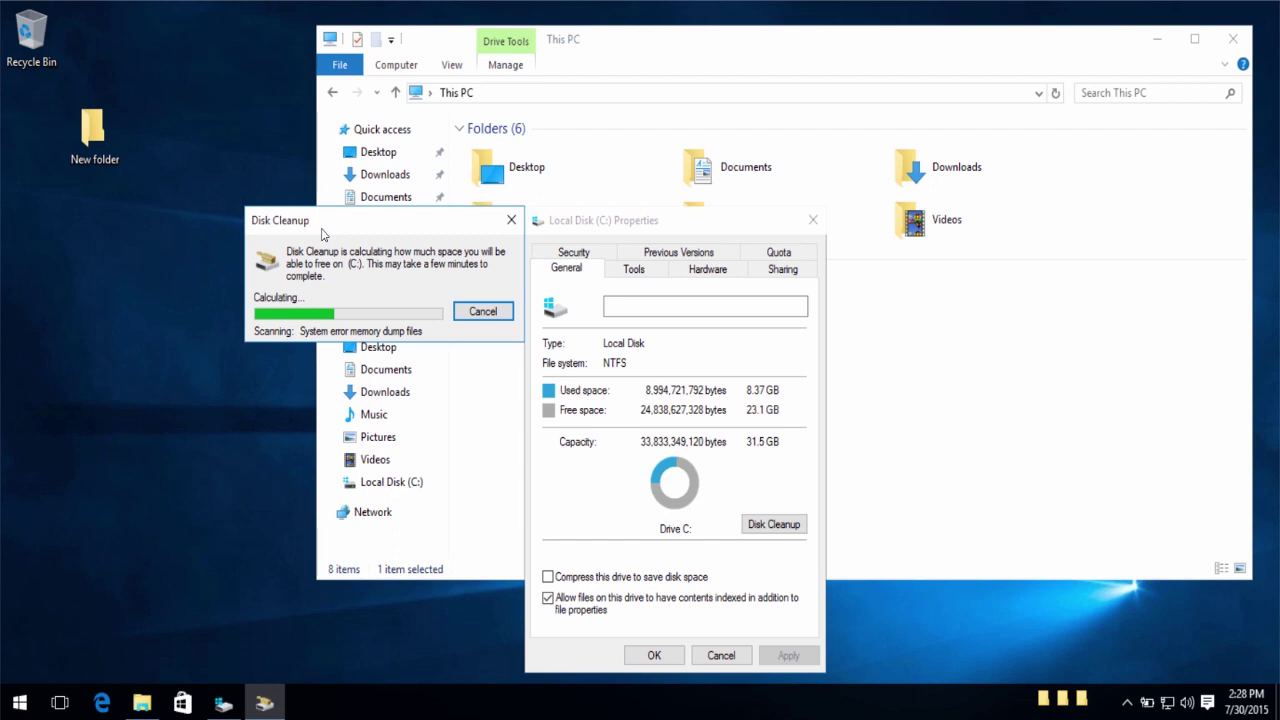
{"action": "left_click_drag", "start_coordinate": [354, 236], "coordinate": [251, 250]}
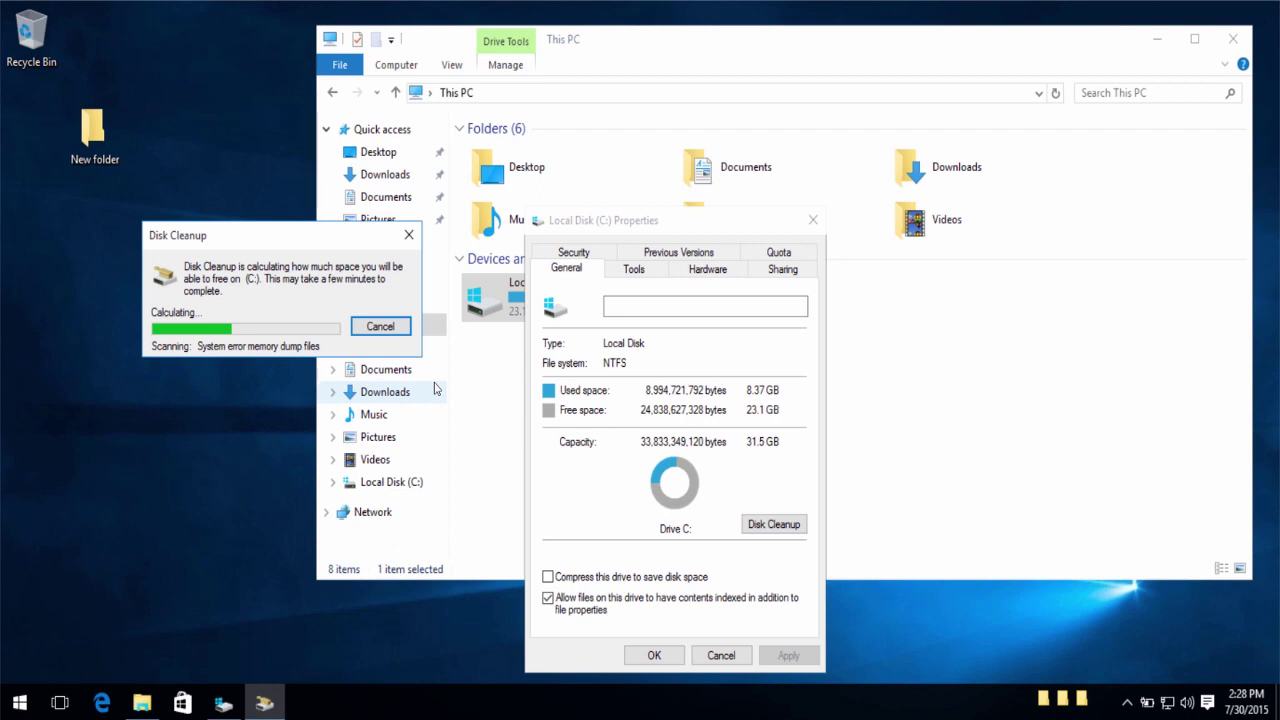
{"action": "left_click_drag", "start_coordinate": [246, 240], "coordinate": [135, 254]}
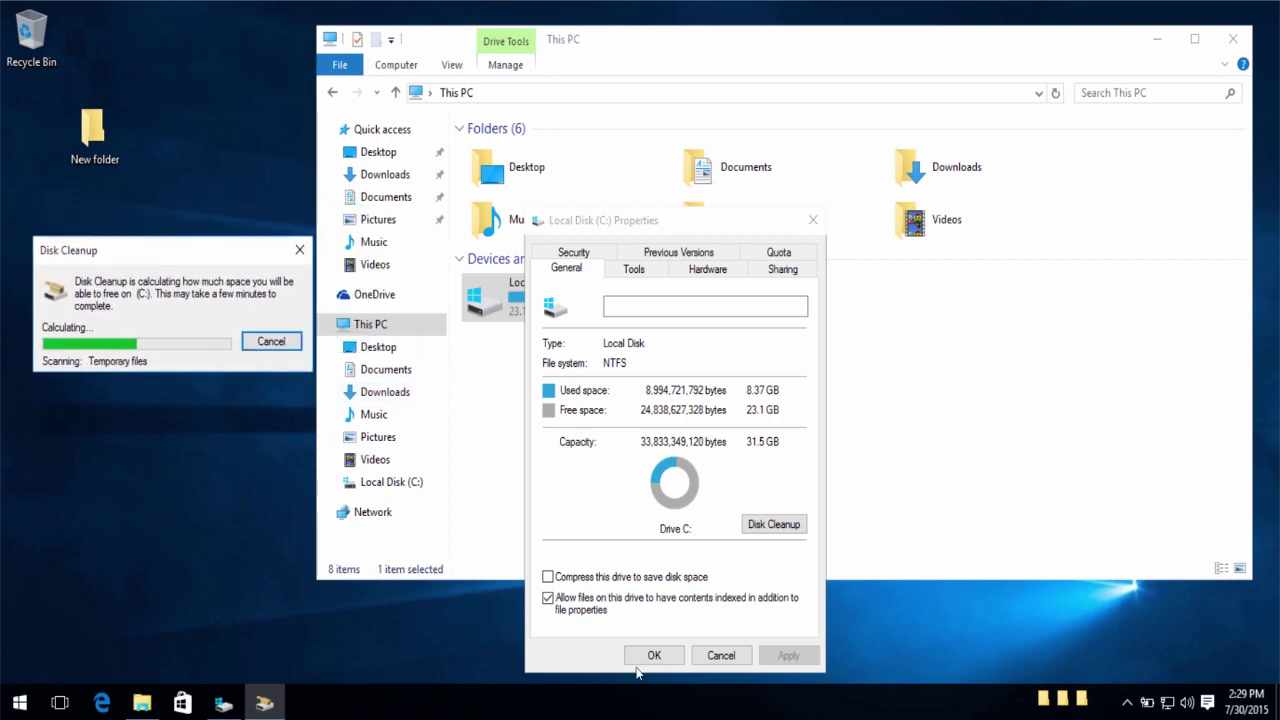
{"action": "left_click", "coordinate": [721, 656]}
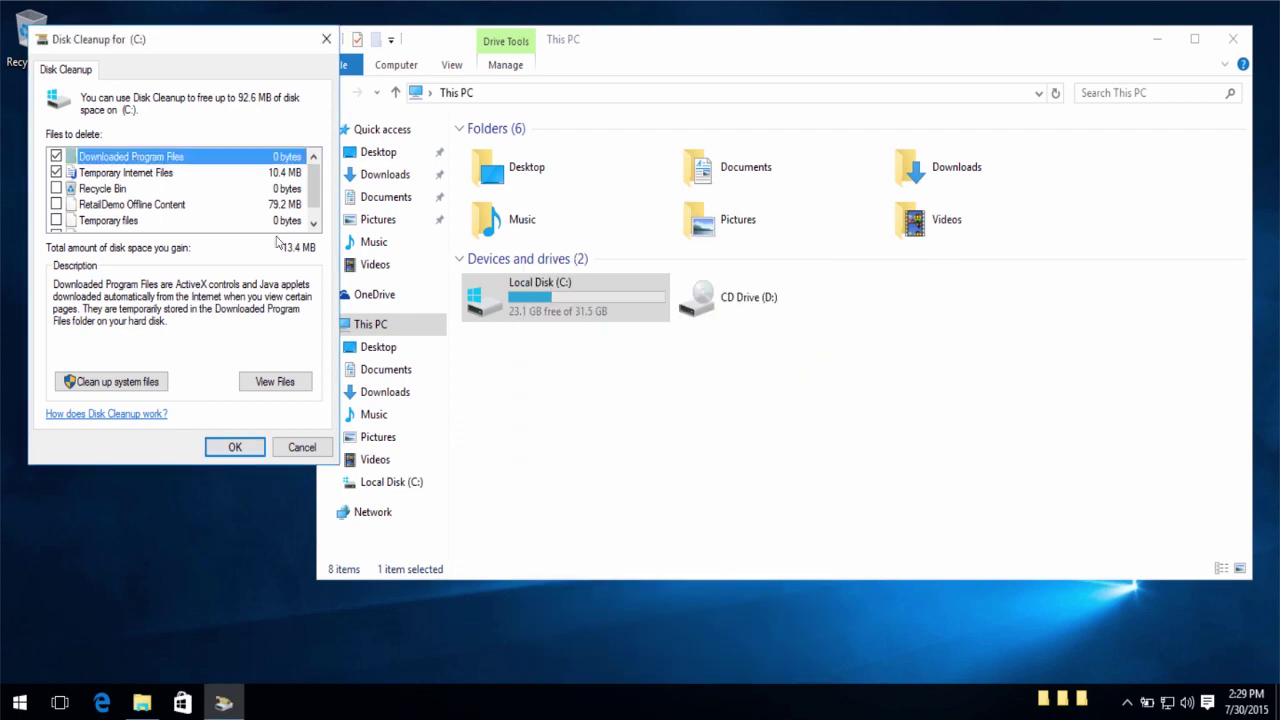
{"action": "left_click", "coordinate": [300, 447]}
Step: Reopen the properties of Local Disk (C:) and launch its drive optimization and defragmentation tool
{"action": "left_click", "coordinate": [15, 690]}
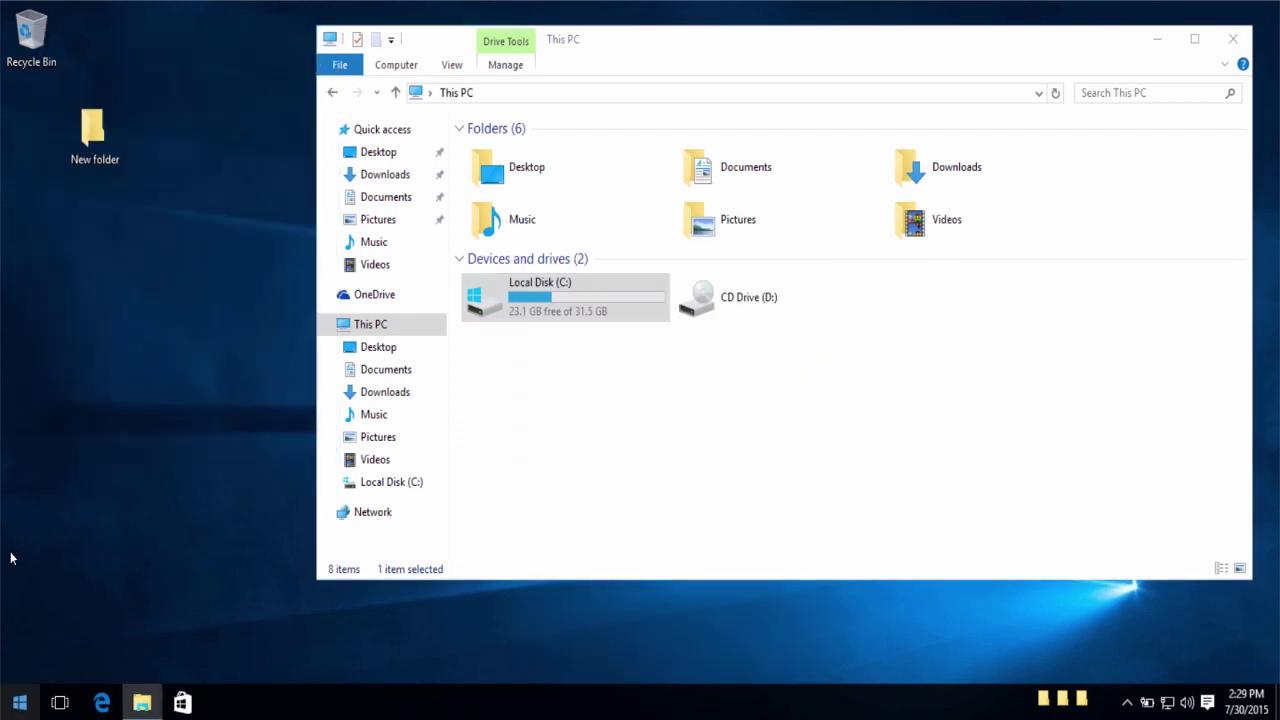
{"action": "left_click", "coordinate": [574, 408]}
{"action": "right_click", "coordinate": [545, 316]}
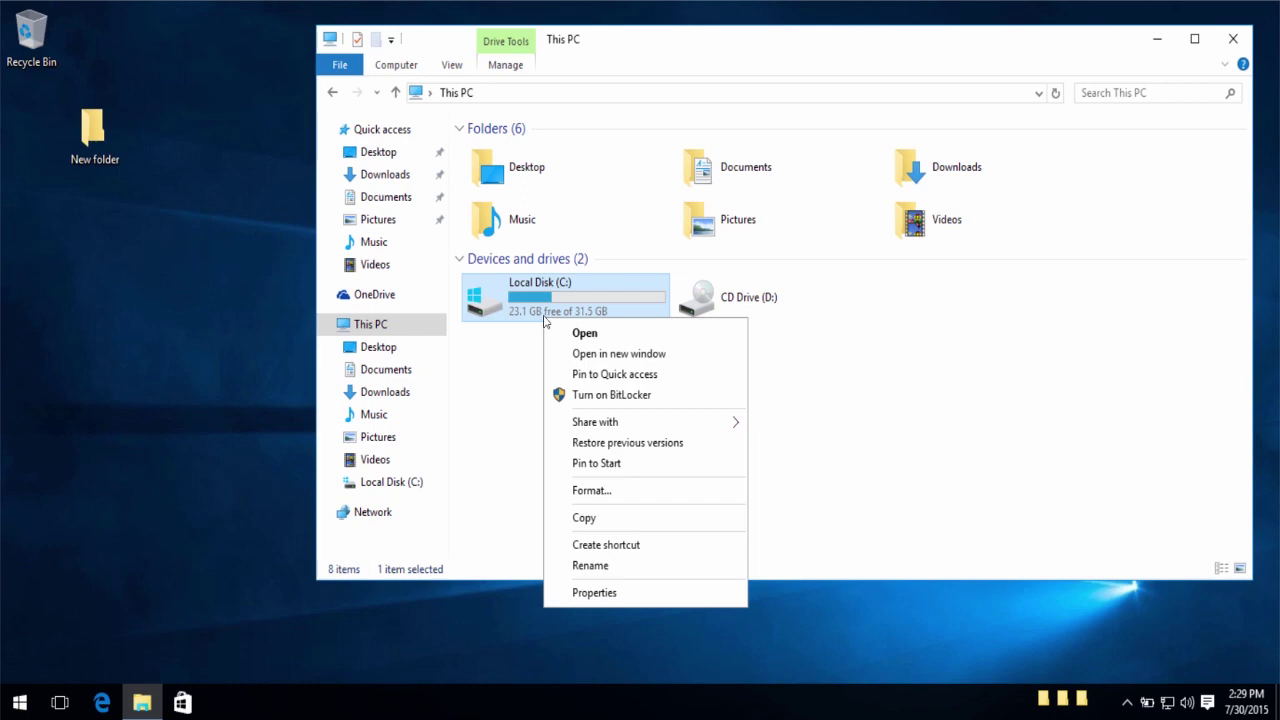
{"action": "left_click", "coordinate": [600, 593]}
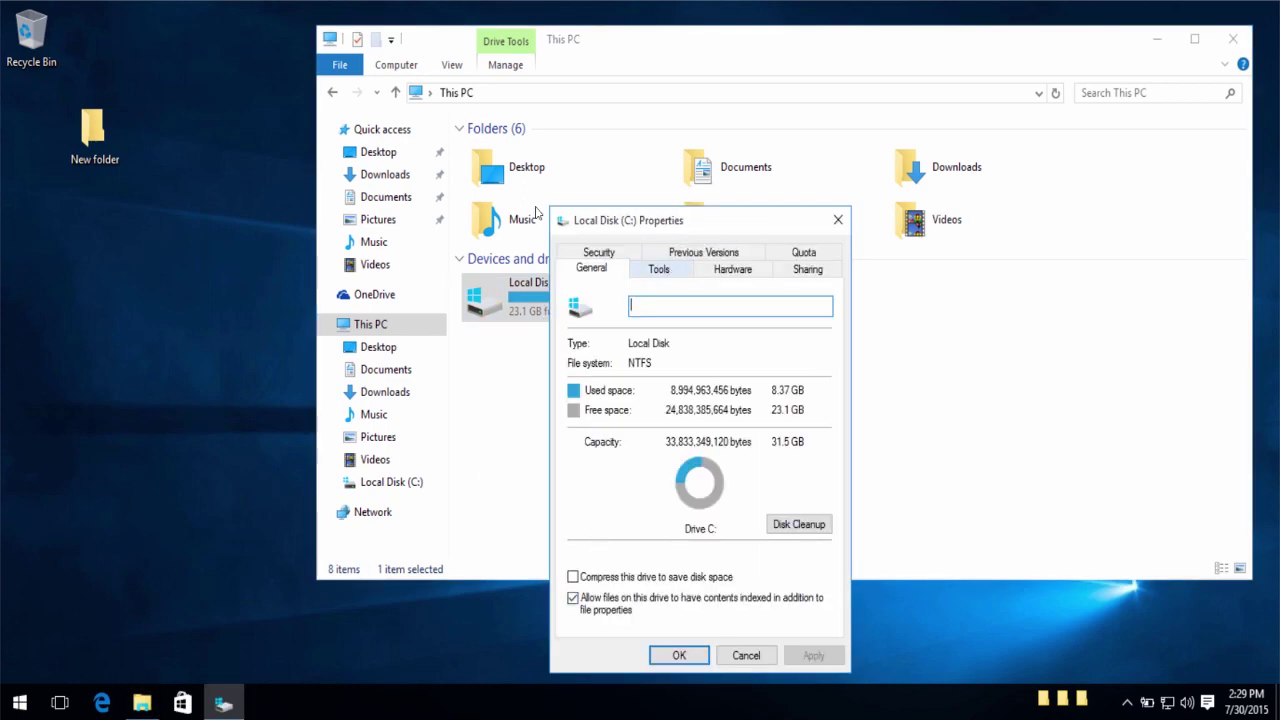
{"action": "left_click", "coordinate": [660, 270]}
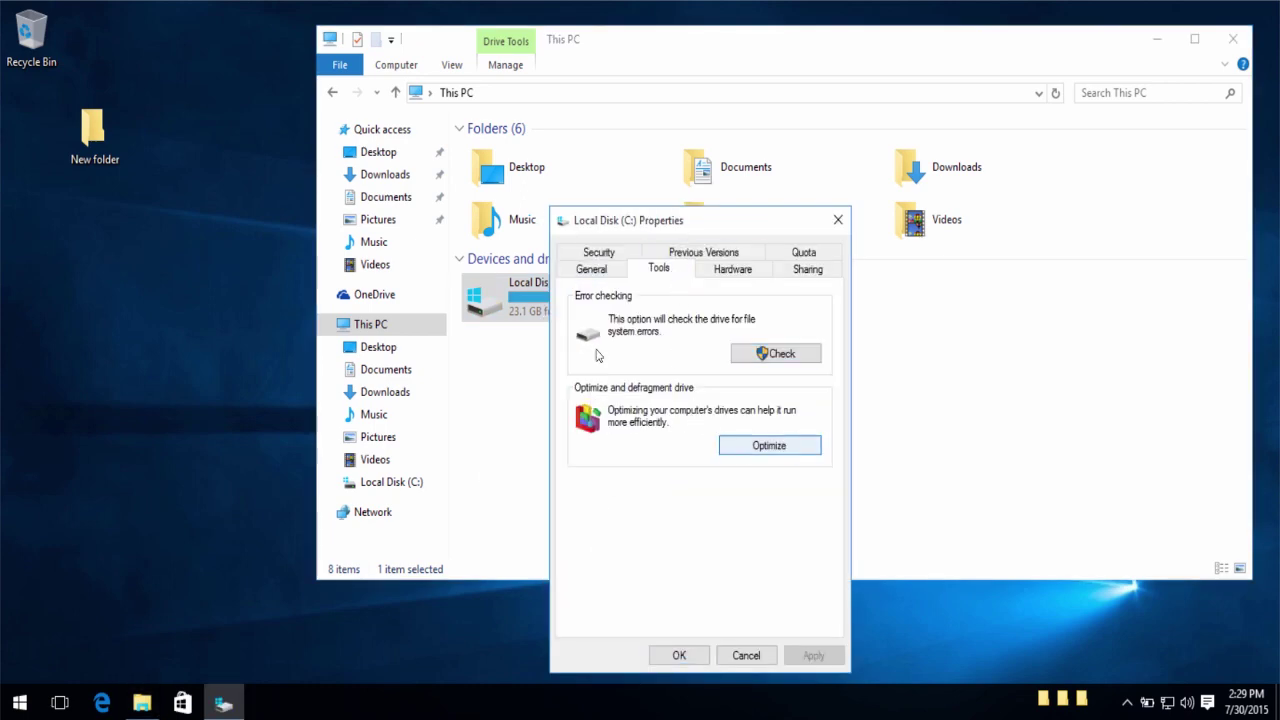
{"action": "left_click", "coordinate": [737, 445]}
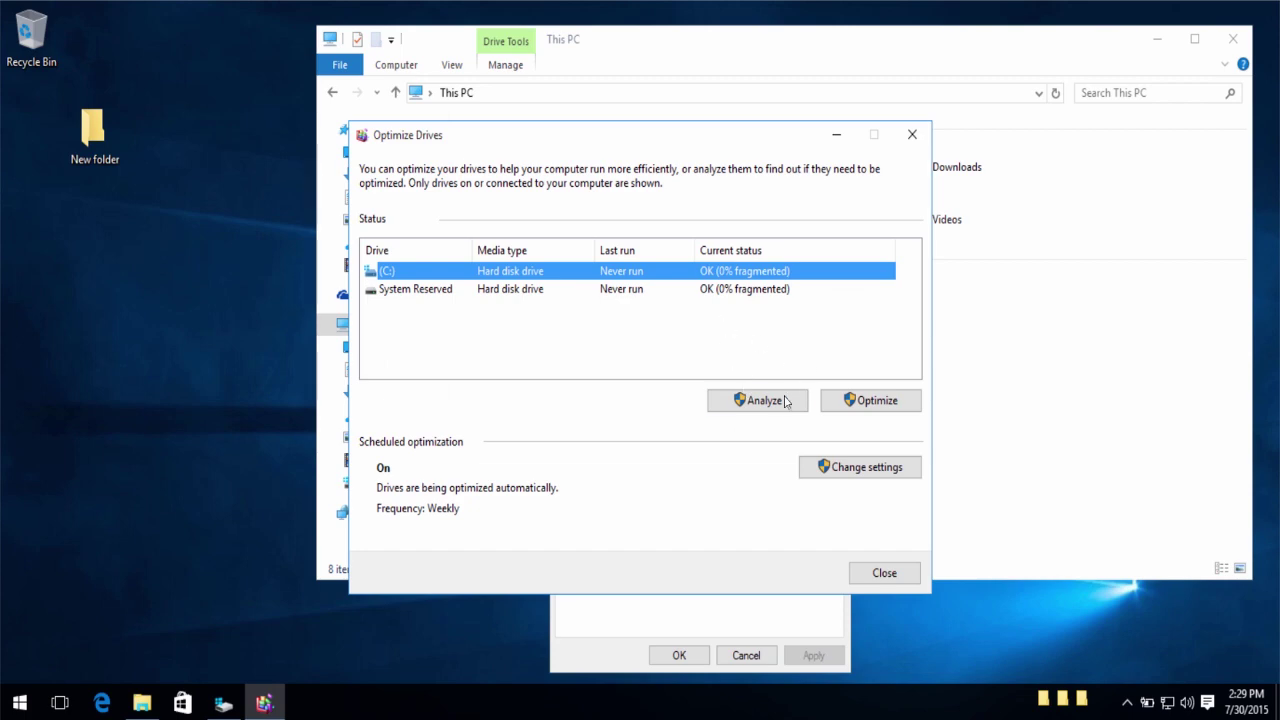
Step: Start optimizing drive C:, and close the Optimize Drives window and the drive's properties
{"action": "left_click_drag", "start_coordinate": [491, 136], "coordinate": [627, 100]}
{"action": "left_click", "coordinate": [900, 365]}
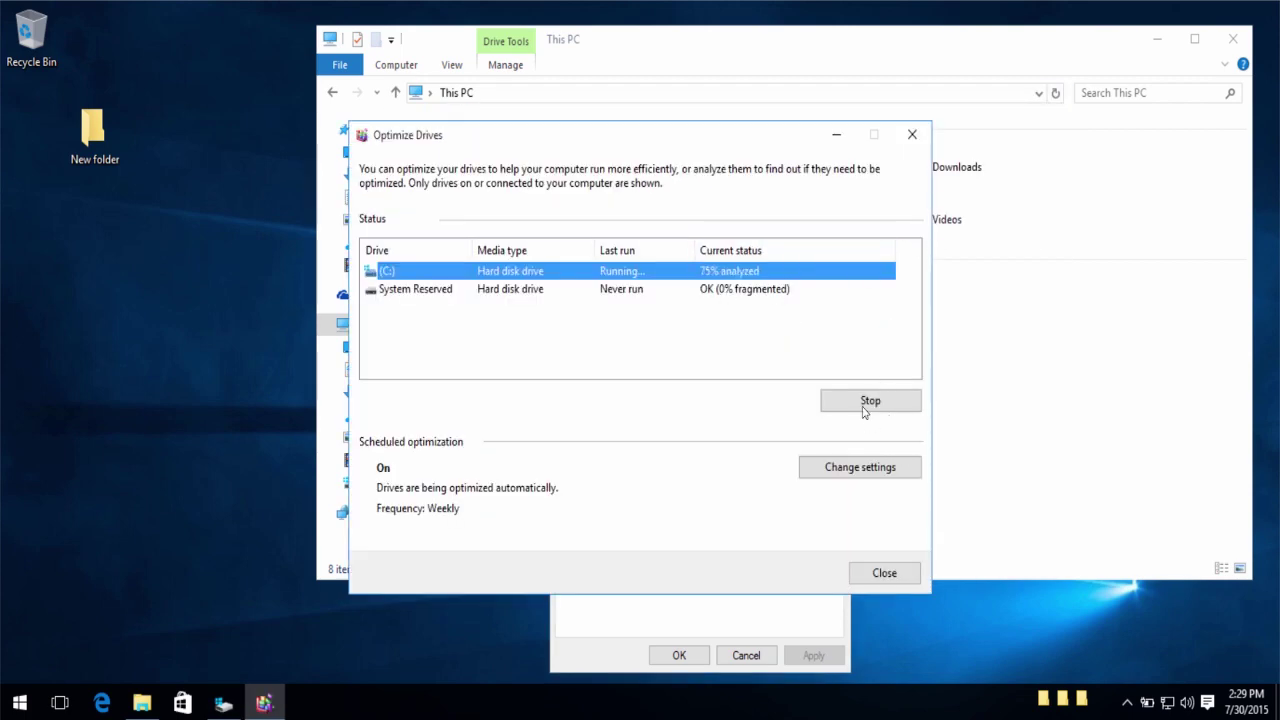
{"action": "left_click", "coordinate": [859, 405]}
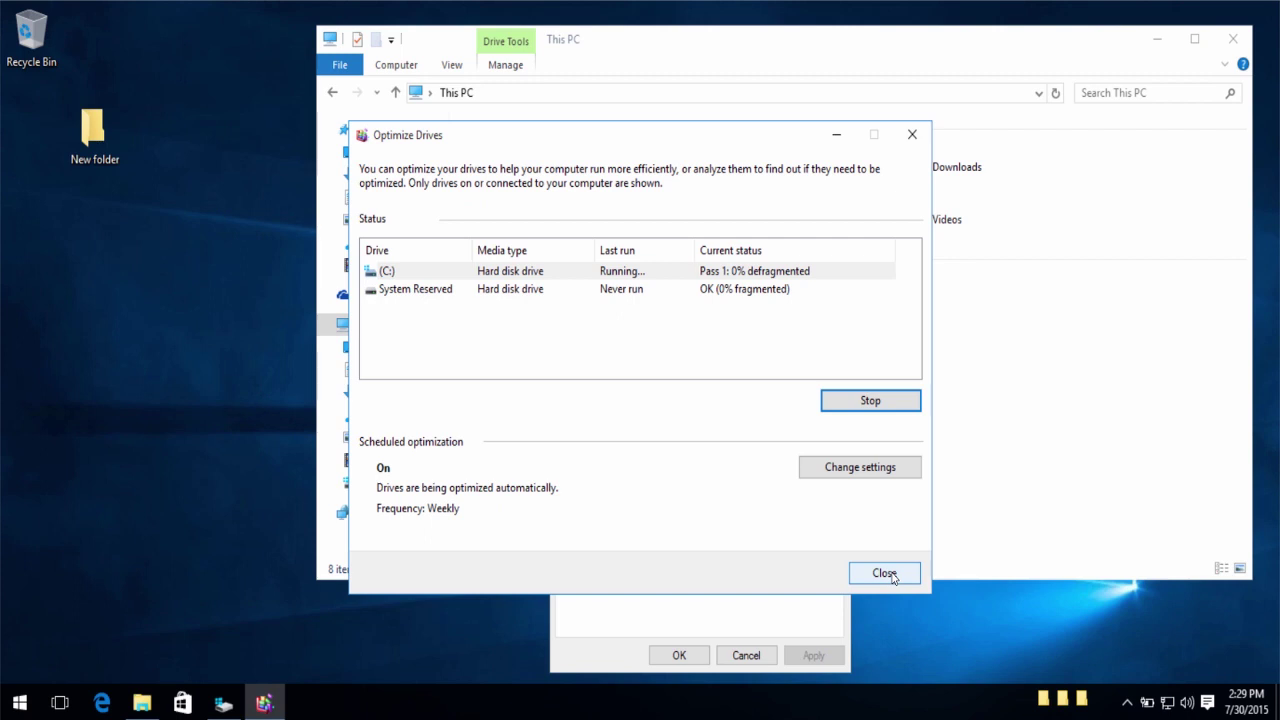
{"action": "left_click", "coordinate": [884, 573]}
{"action": "left_click", "coordinate": [746, 655]}
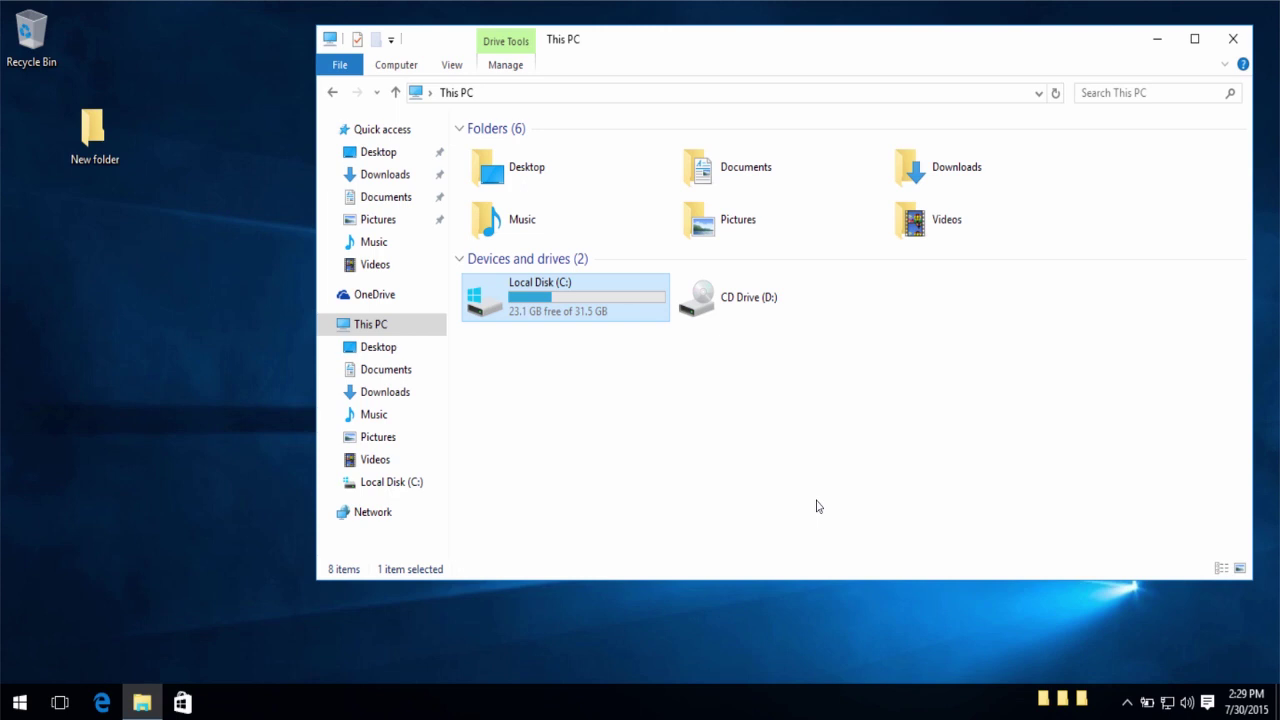
Step: Switch to Microsoft Edge, load piriform.com in a second tab and maximize the browser window
{"action": "left_click", "coordinate": [101, 703]}
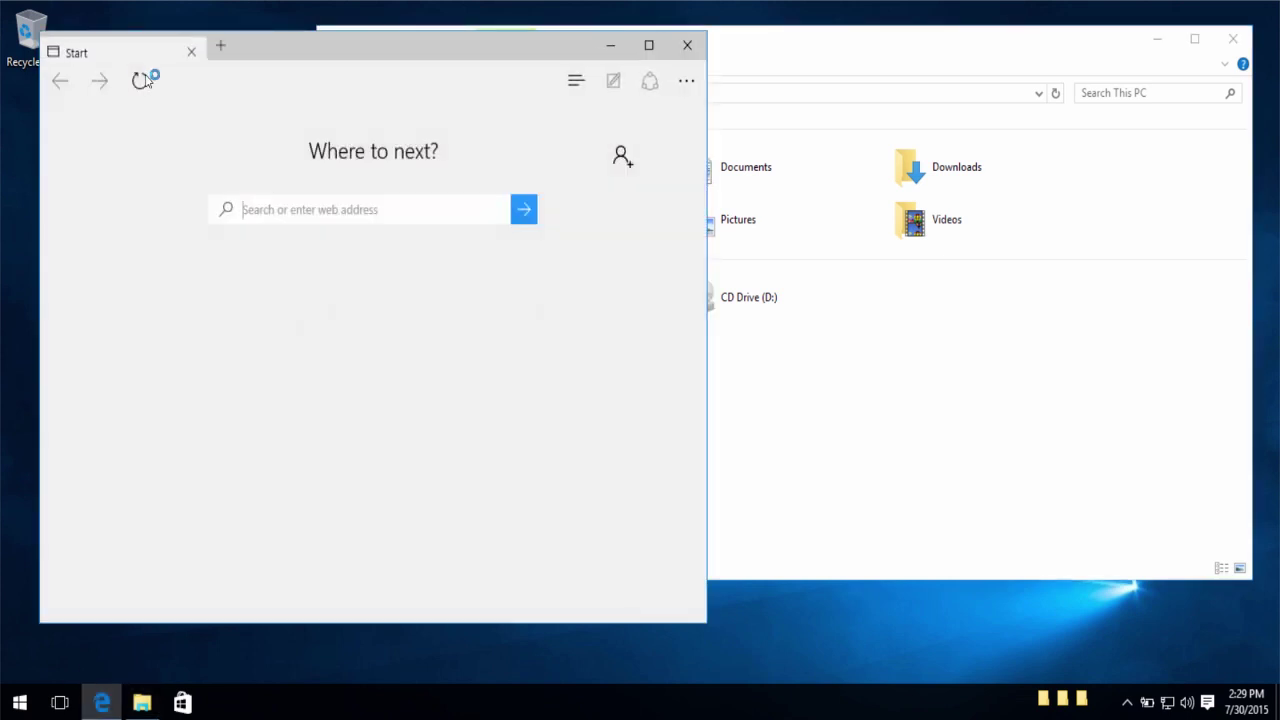
{"action": "left_click", "coordinate": [222, 45]}
{"action": "left_click", "coordinate": [260, 78]}
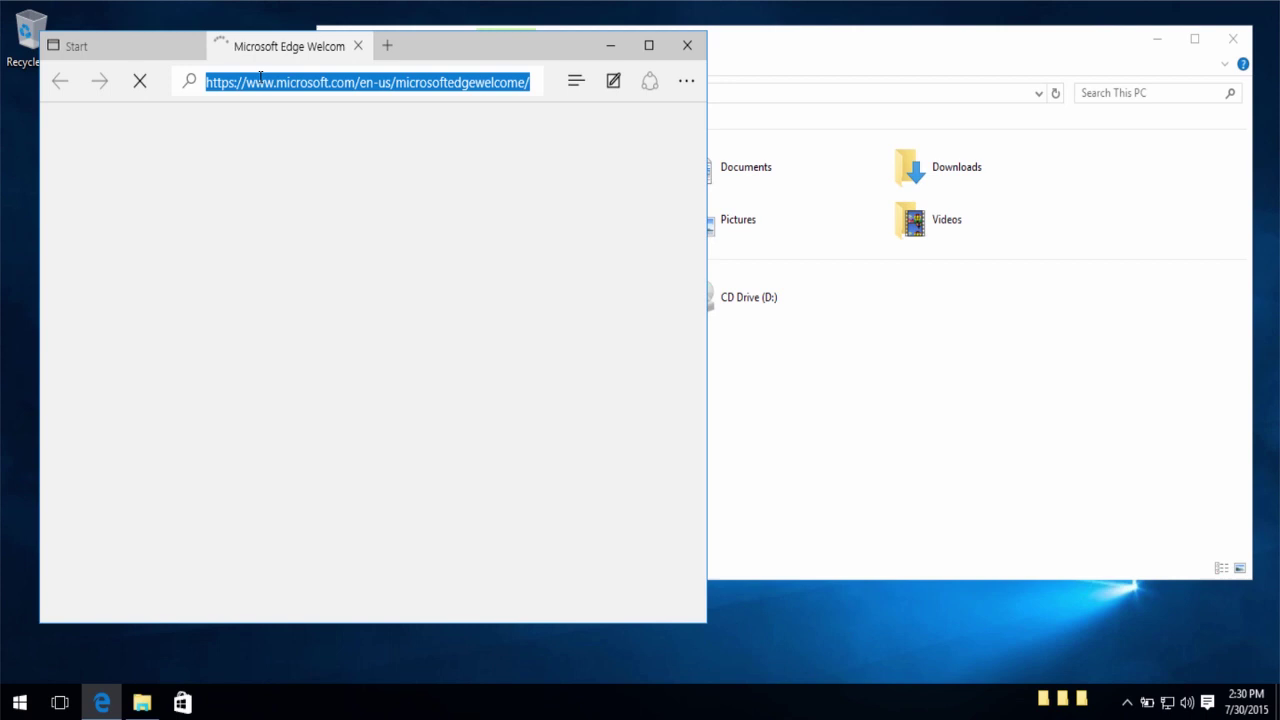
{"action": "type", "text": "pi"}
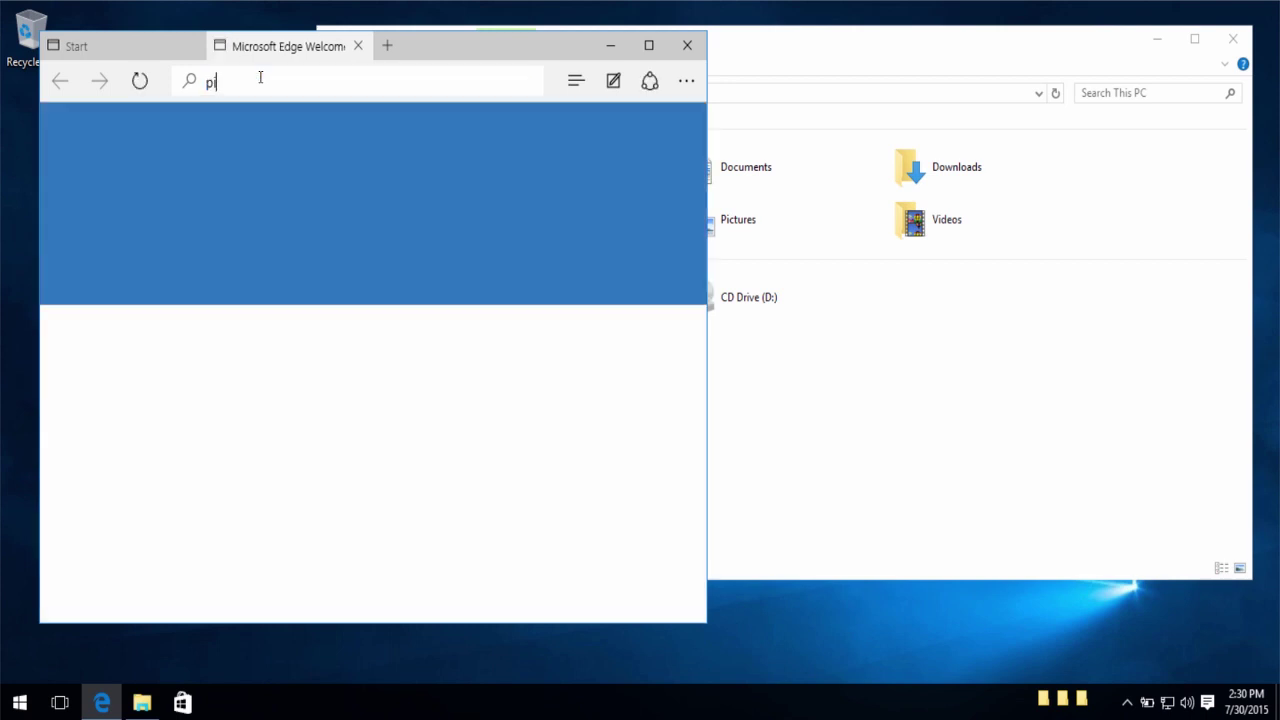
{"action": "type", "text": "riform."}
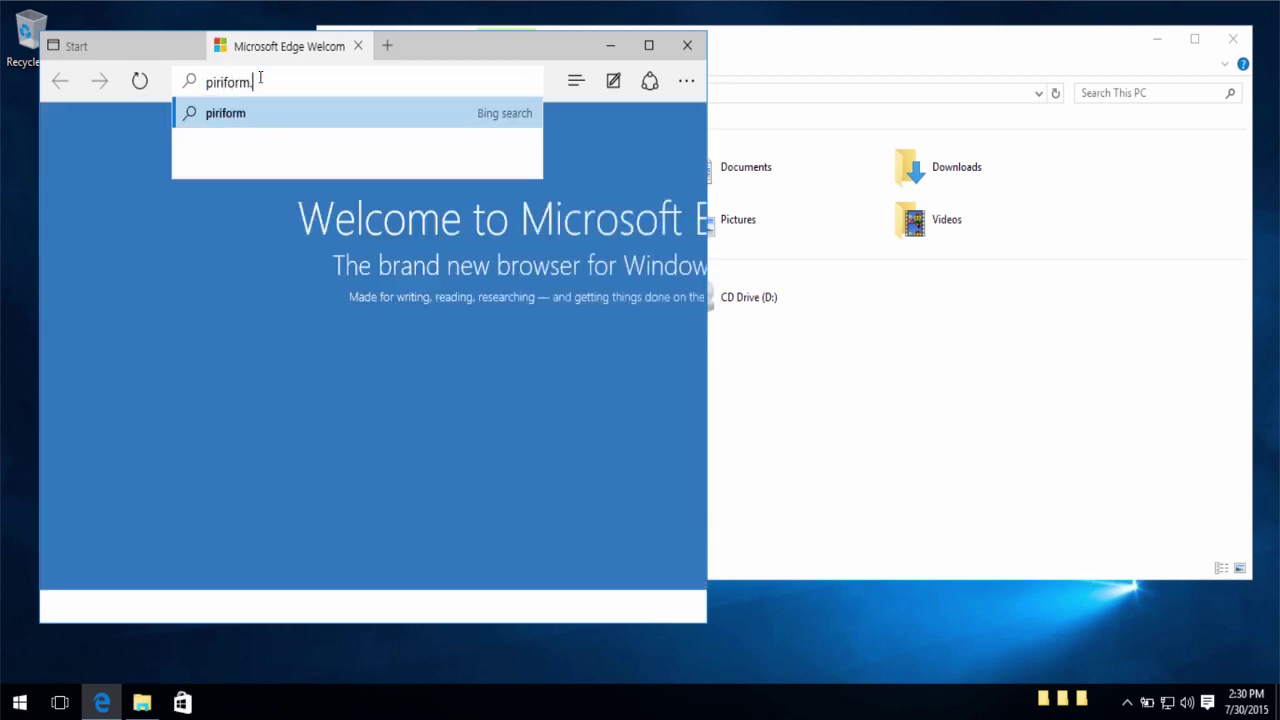
{"action": "type", "text": "com"}
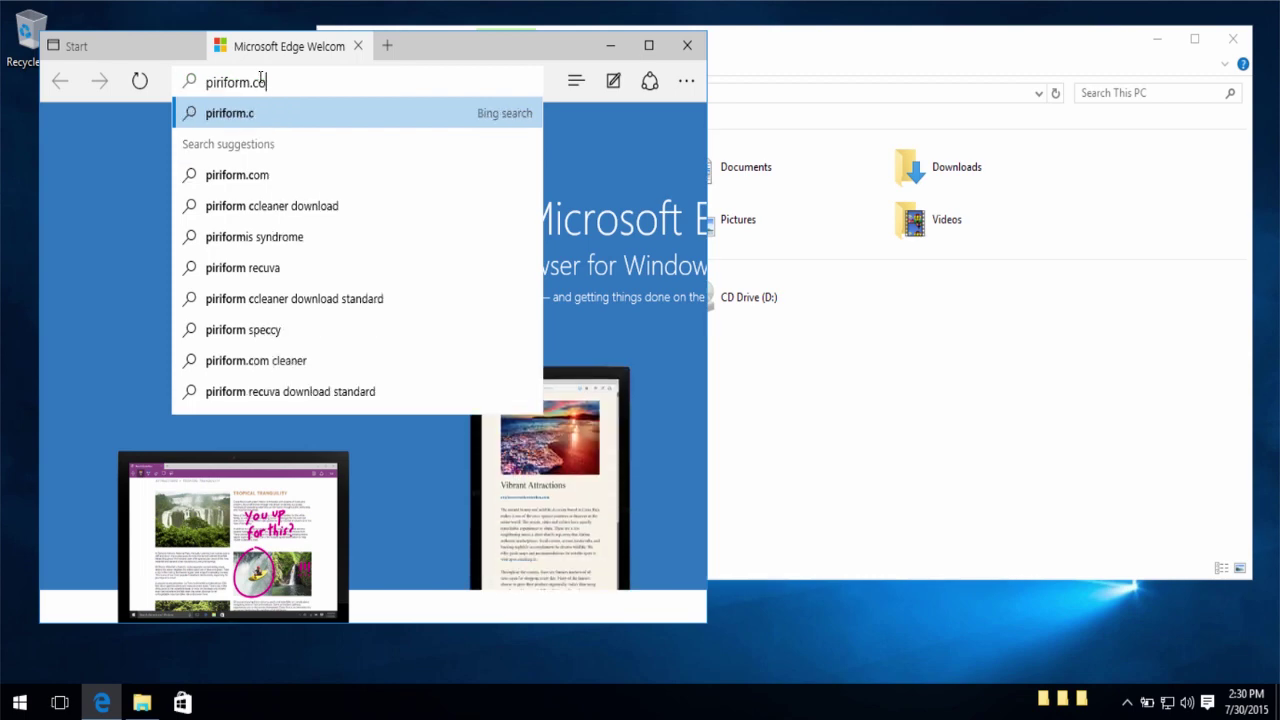
{"action": "key", "text": "Return"}
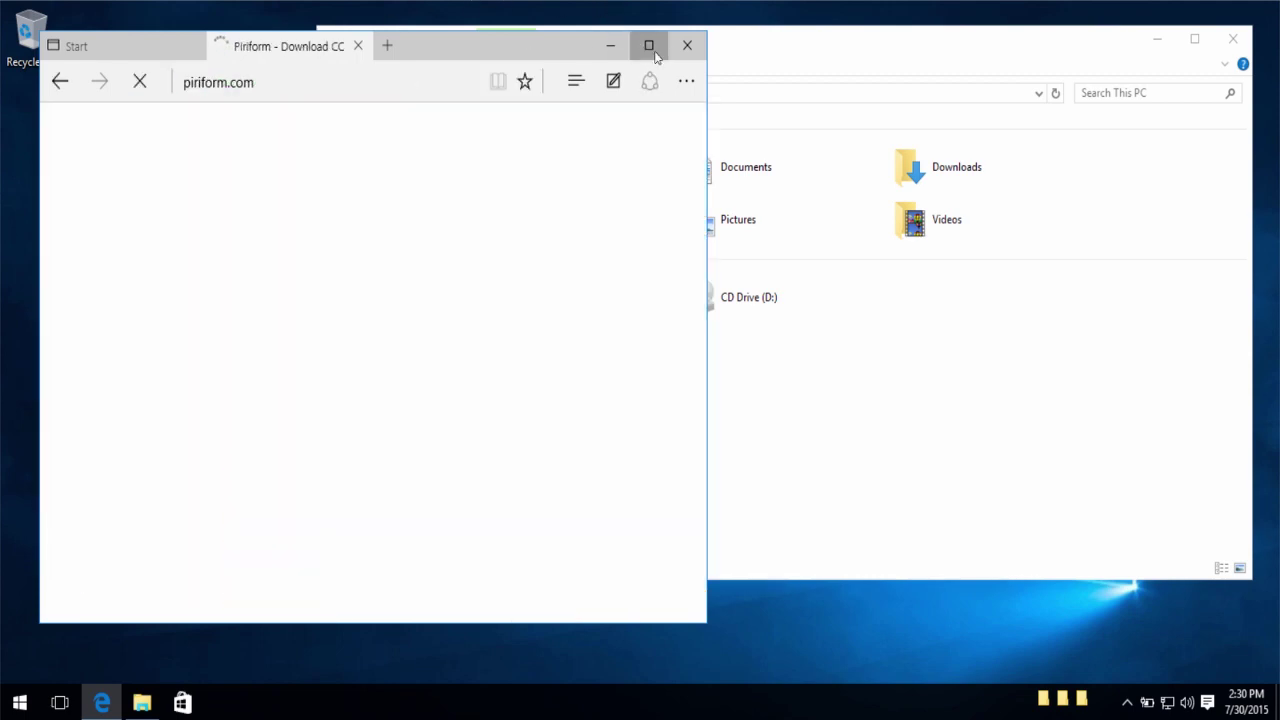
{"action": "left_click", "coordinate": [648, 45]}
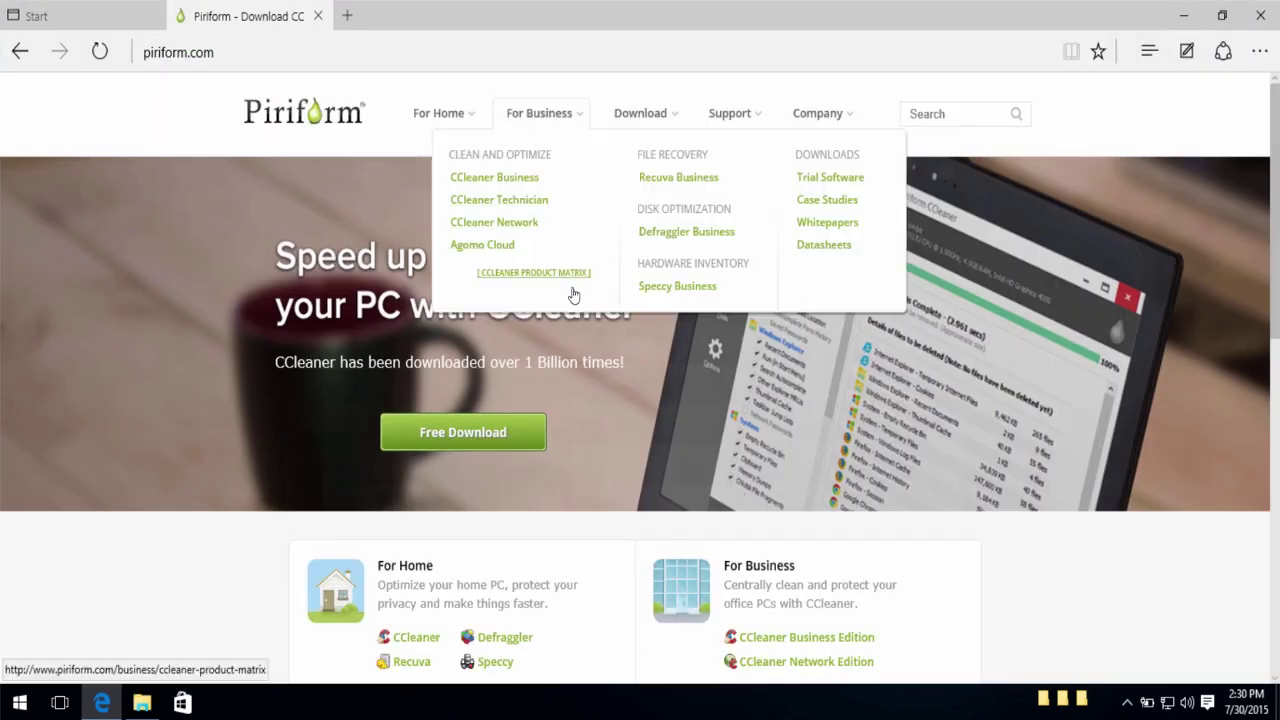
Step: Look over the Piriform home page, including its product listings for home and business
{"action": "scroll", "coordinate": [551, 349], "scroll_direction": "down", "scroll_amount": 2}
{"action": "scroll", "coordinate": [704, 434], "scroll_direction": "down", "scroll_amount": 2}
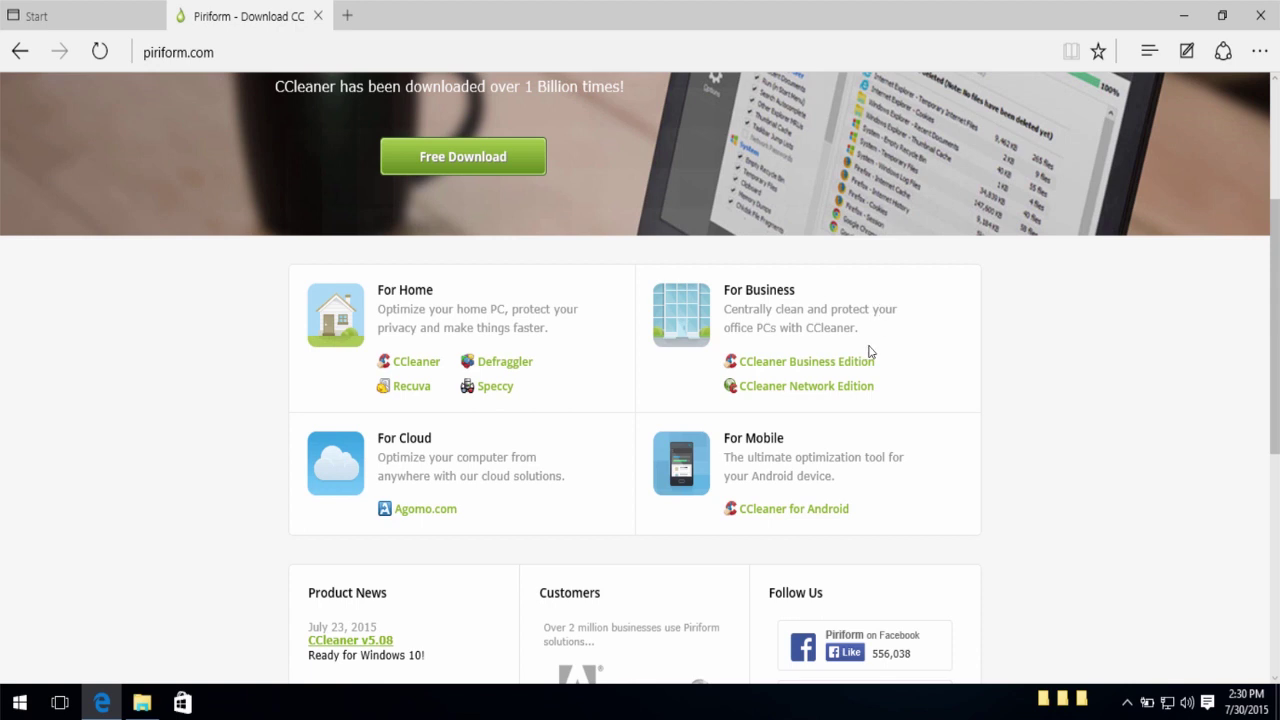
{"action": "left_click_drag", "start_coordinate": [866, 331], "coordinate": [748, 310]}
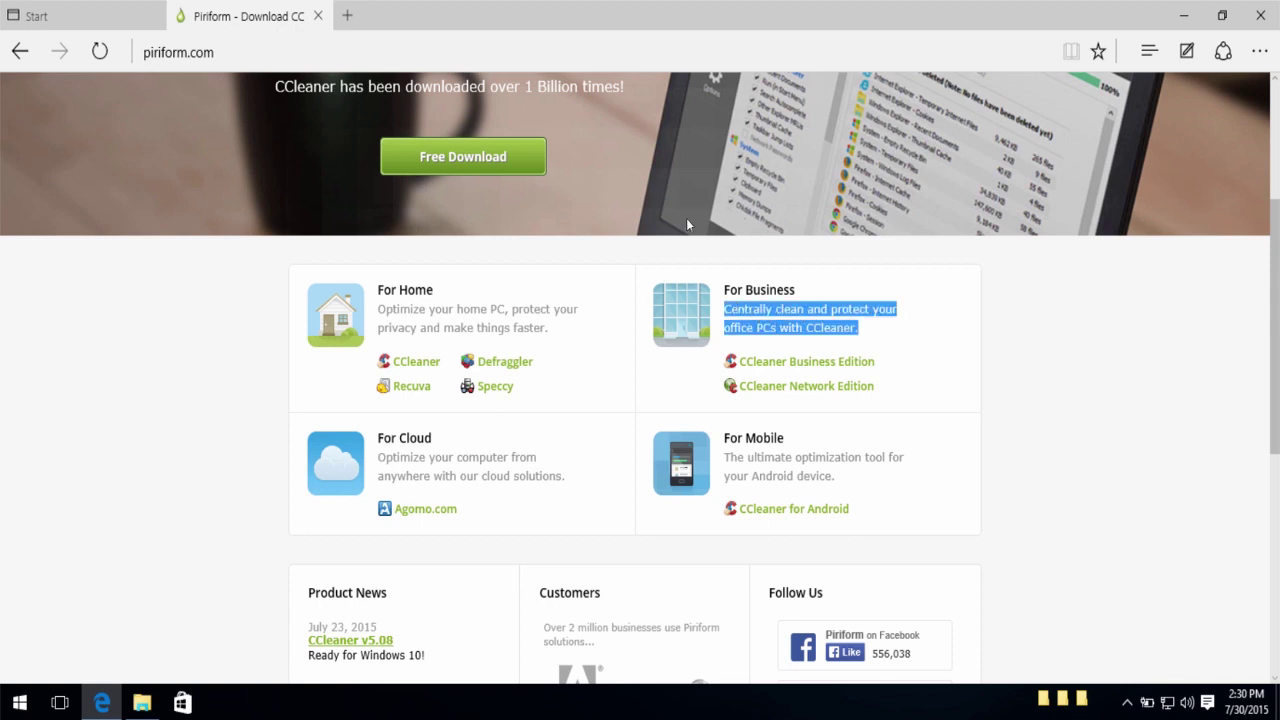
{"action": "left_click", "coordinate": [750, 308]}
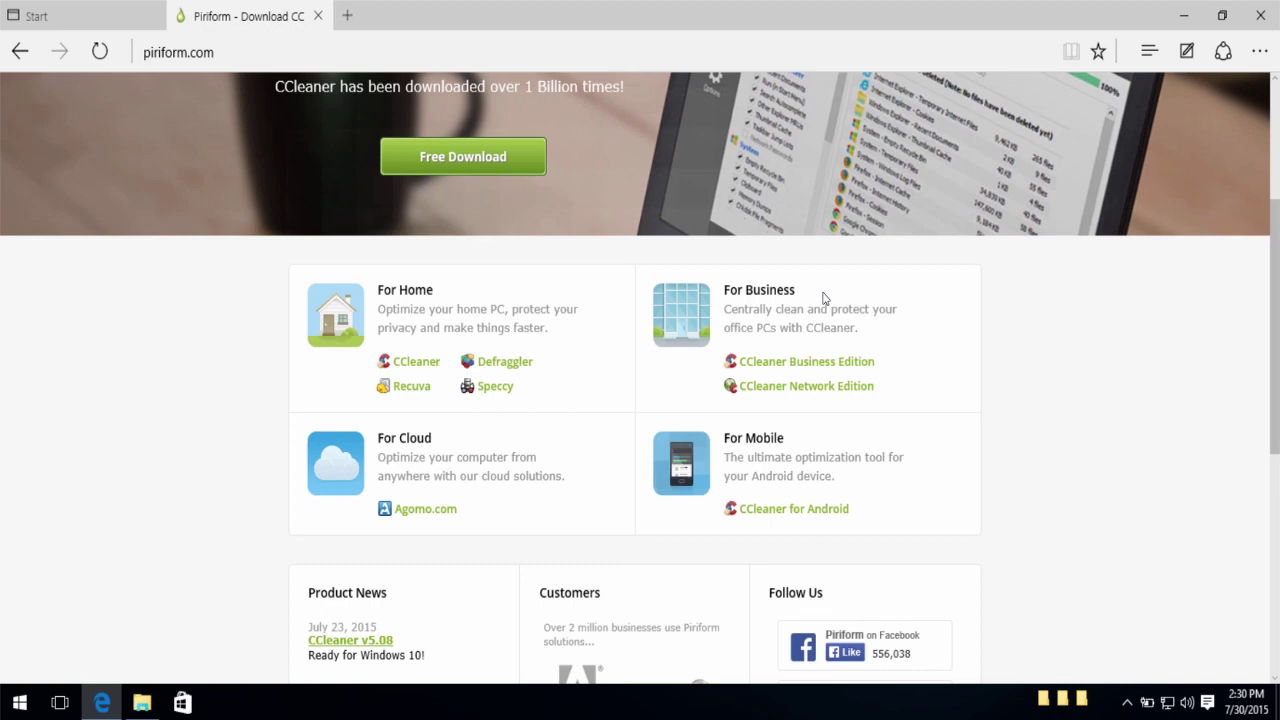
{"action": "scroll", "coordinate": [808, 304], "scroll_direction": "up", "scroll_amount": 3}
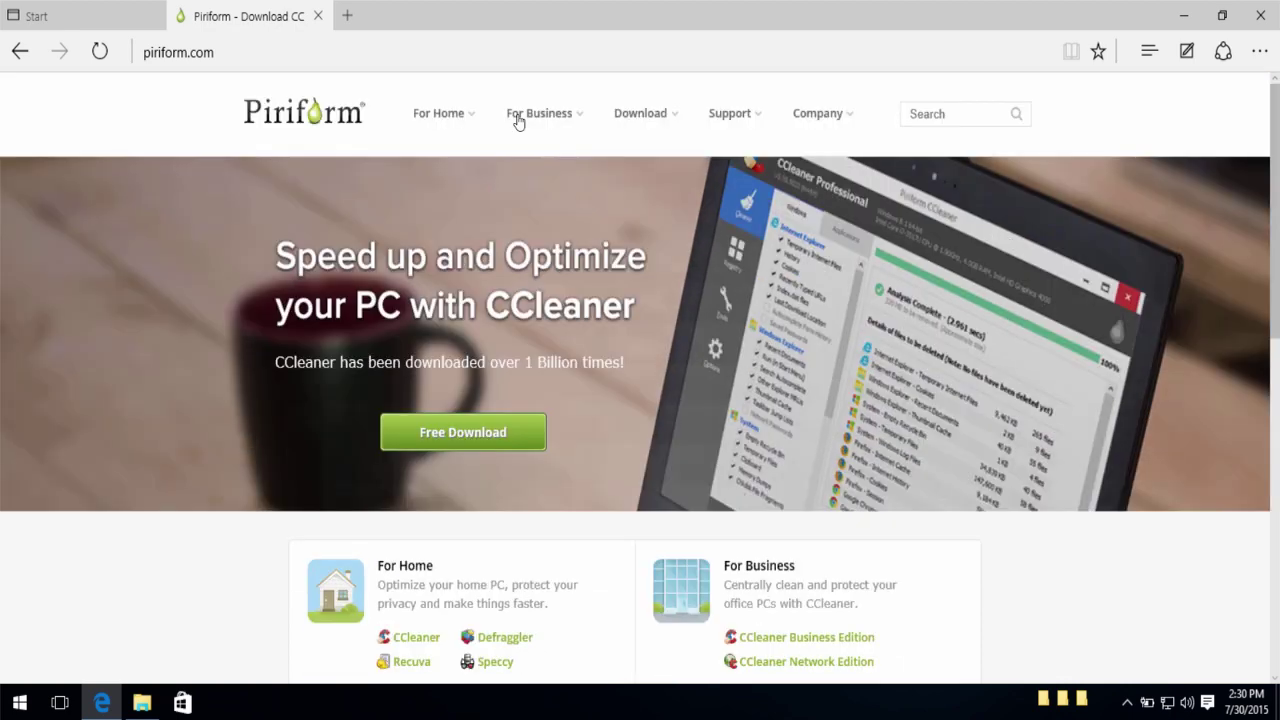
Step: Load pcdecrapifier.com in a new browser tab and look at the PC Decrapifier heading on its home page
{"action": "left_click", "coordinate": [347, 15]}
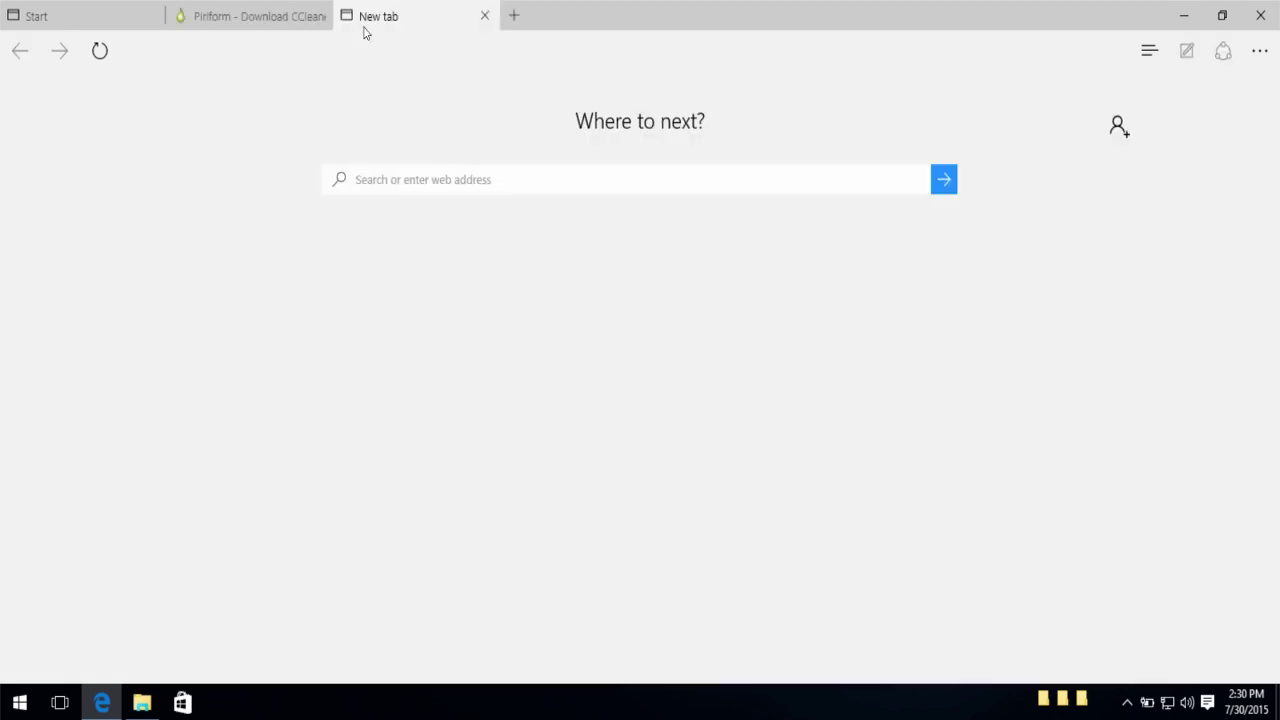
{"action": "type", "text": "pc deca"}
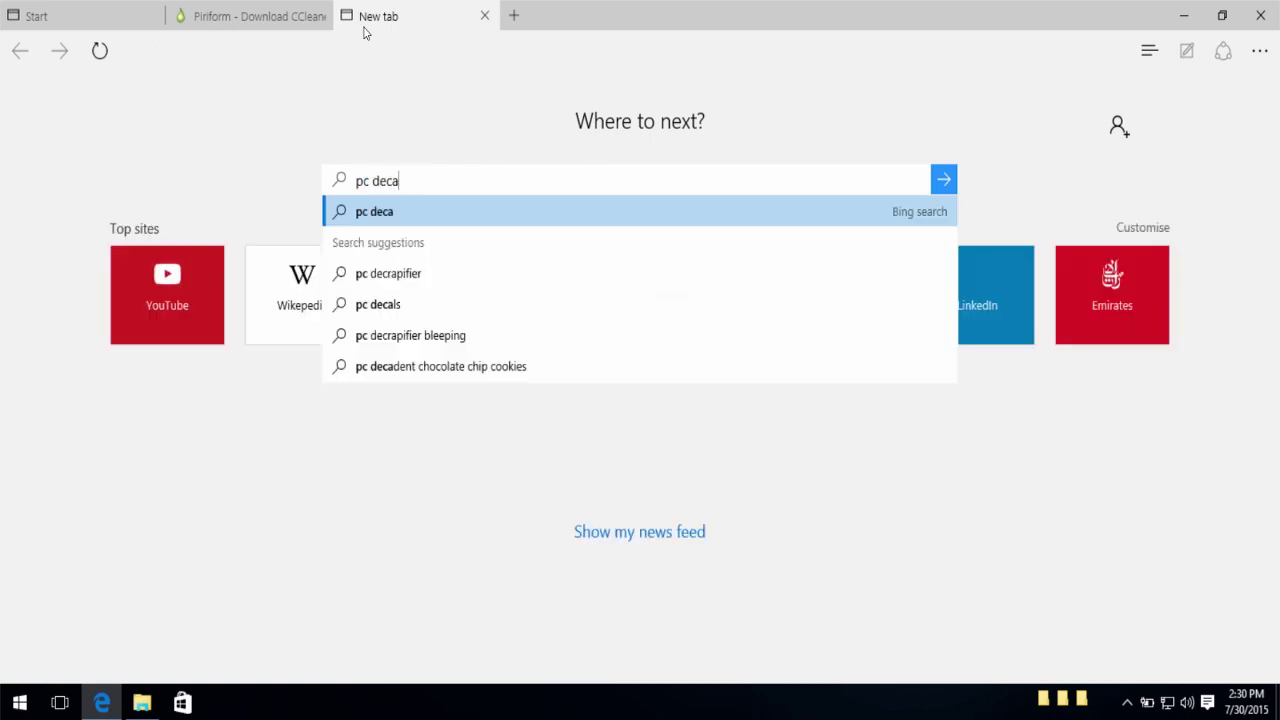
{"action": "key", "text": "BackSpace"}
{"action": "type", "text": "rapifier.com"}
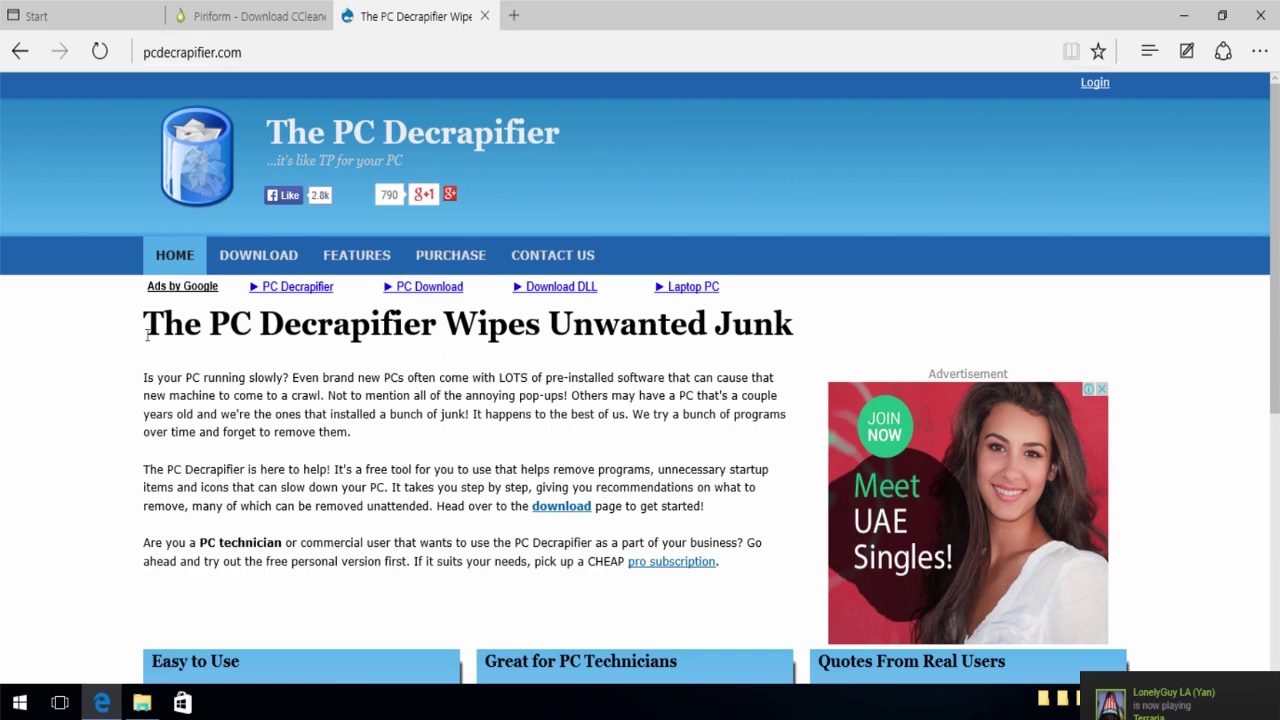
{"action": "left_click_drag", "start_coordinate": [151, 336], "coordinate": [260, 330]}
{"action": "left_click", "coordinate": [210, 333]}
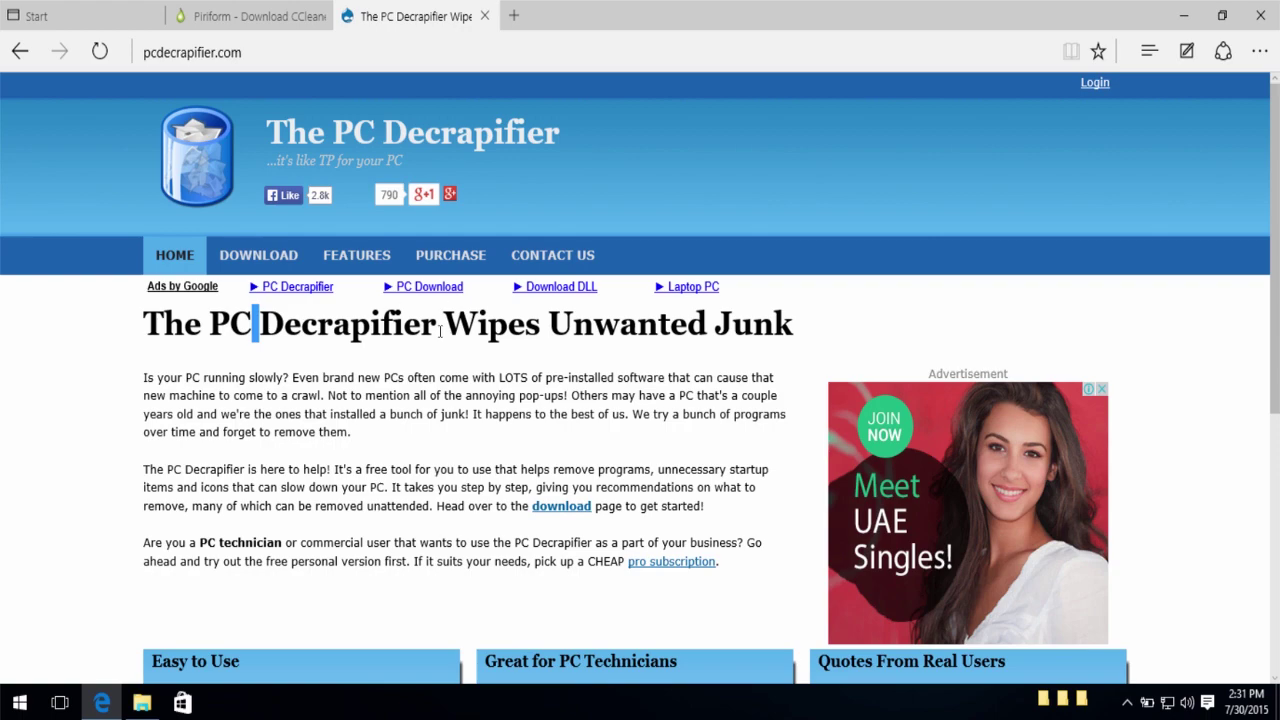